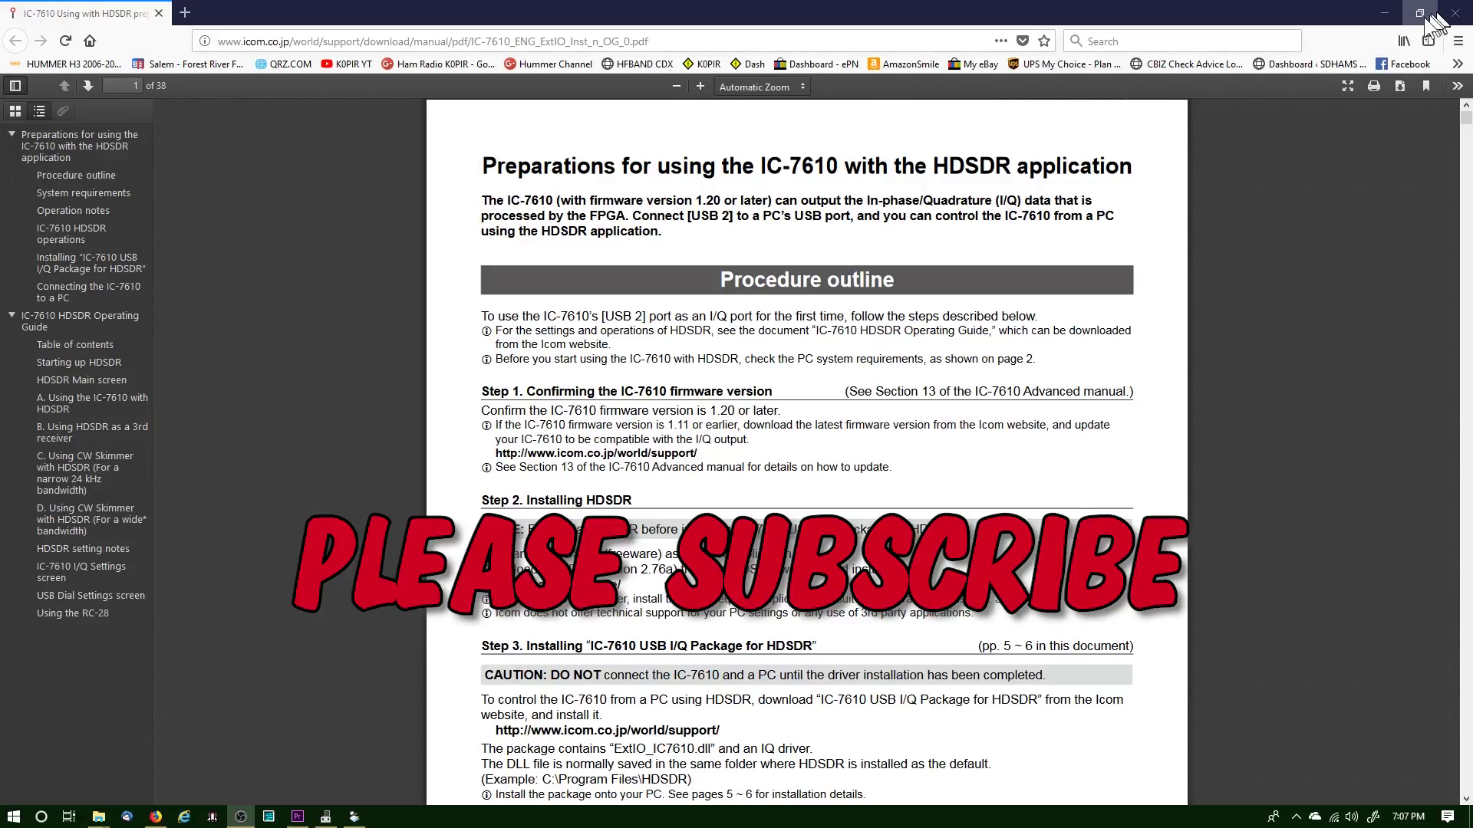
Restore Device Manager and expand Ports (COM & LPT) to locate USB Serial Port (COM12)
left_click(1385, 13)
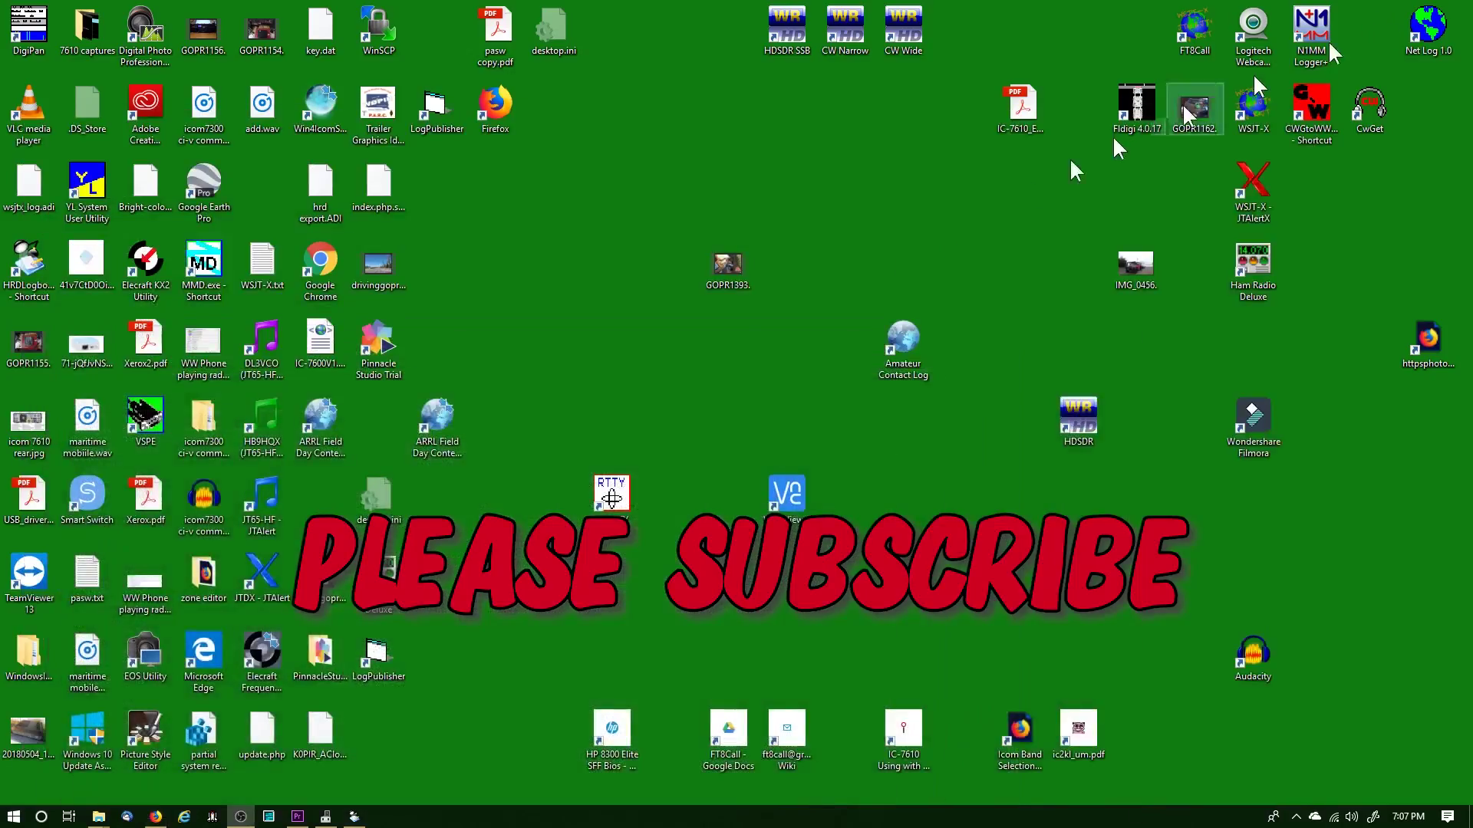
left_click(325, 816)
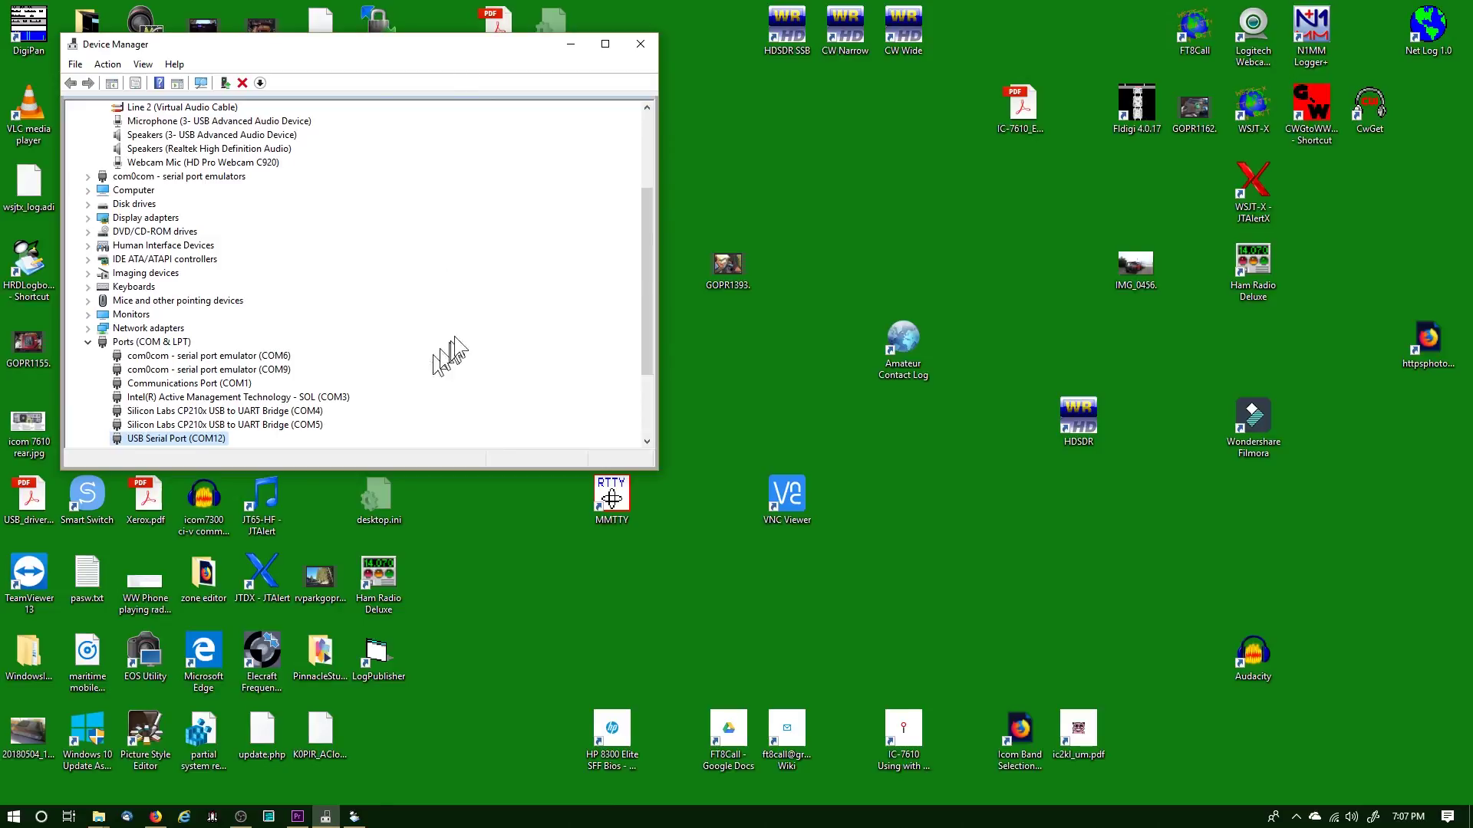
left_click_drag(649, 240, 650, 160)
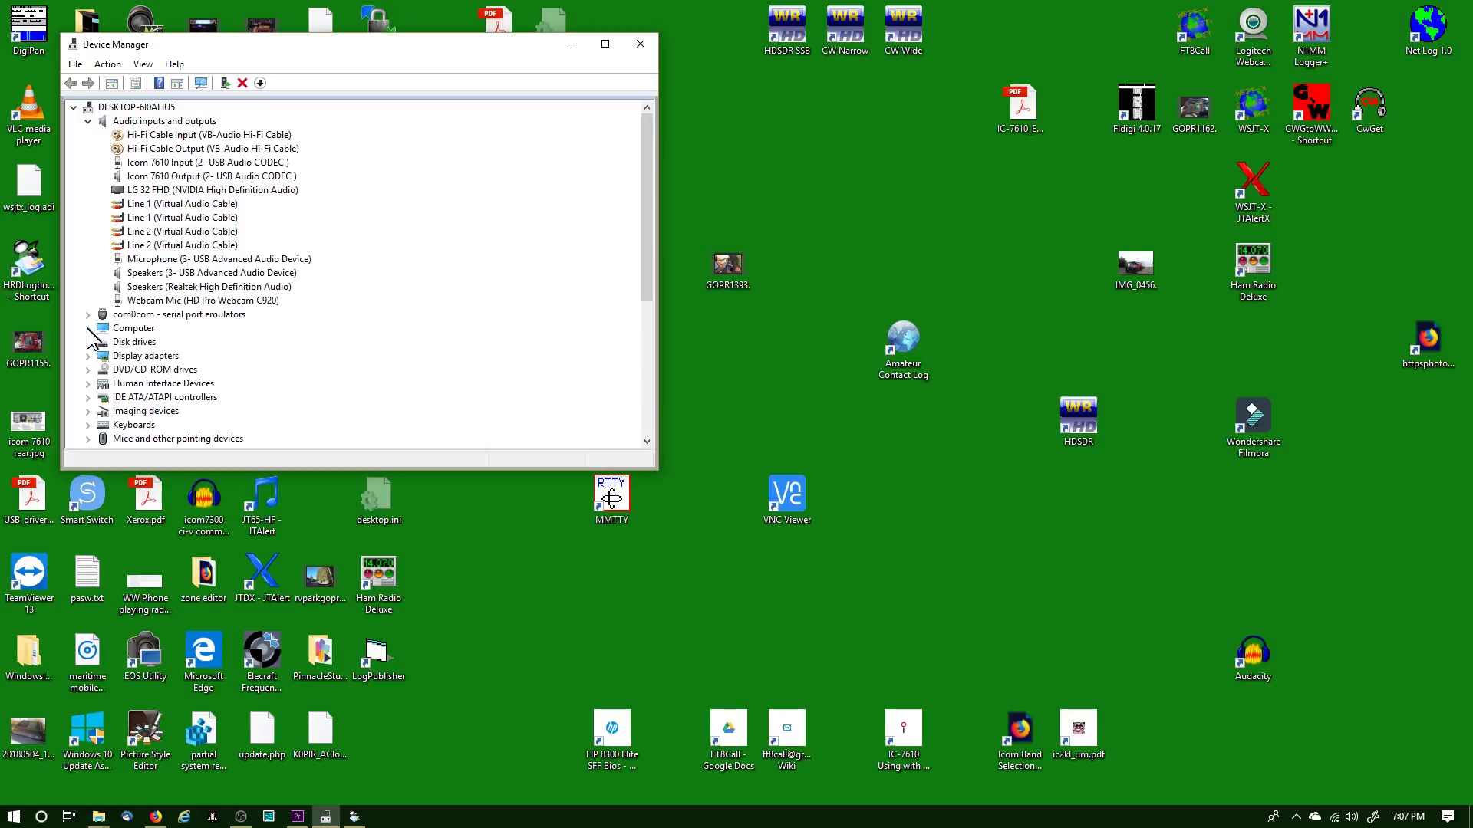
scroll(88, 402, "down", 2)
left_click(88, 398)
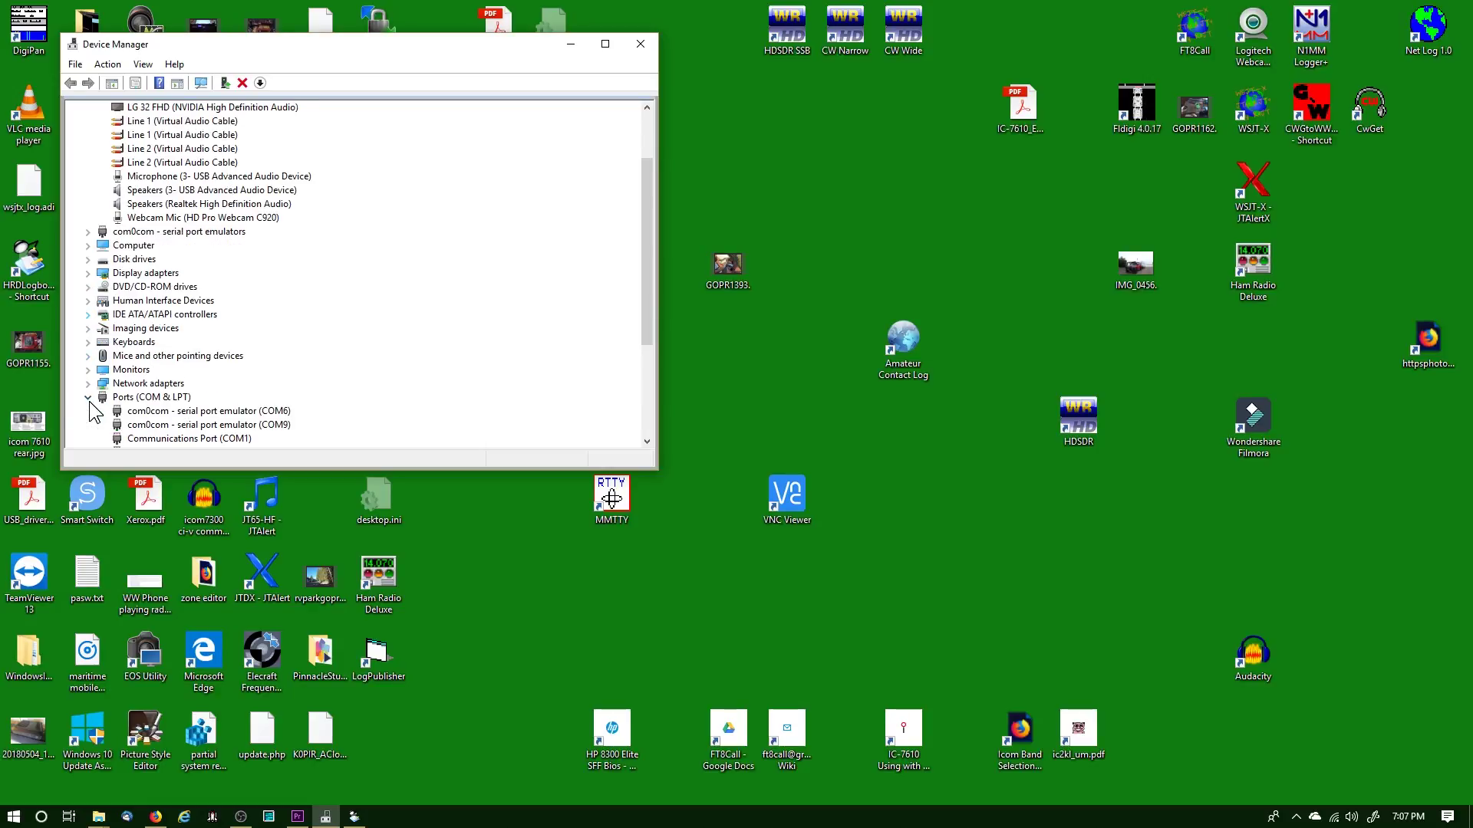
scroll(131, 405, "down", 2)
left_click(132, 406)
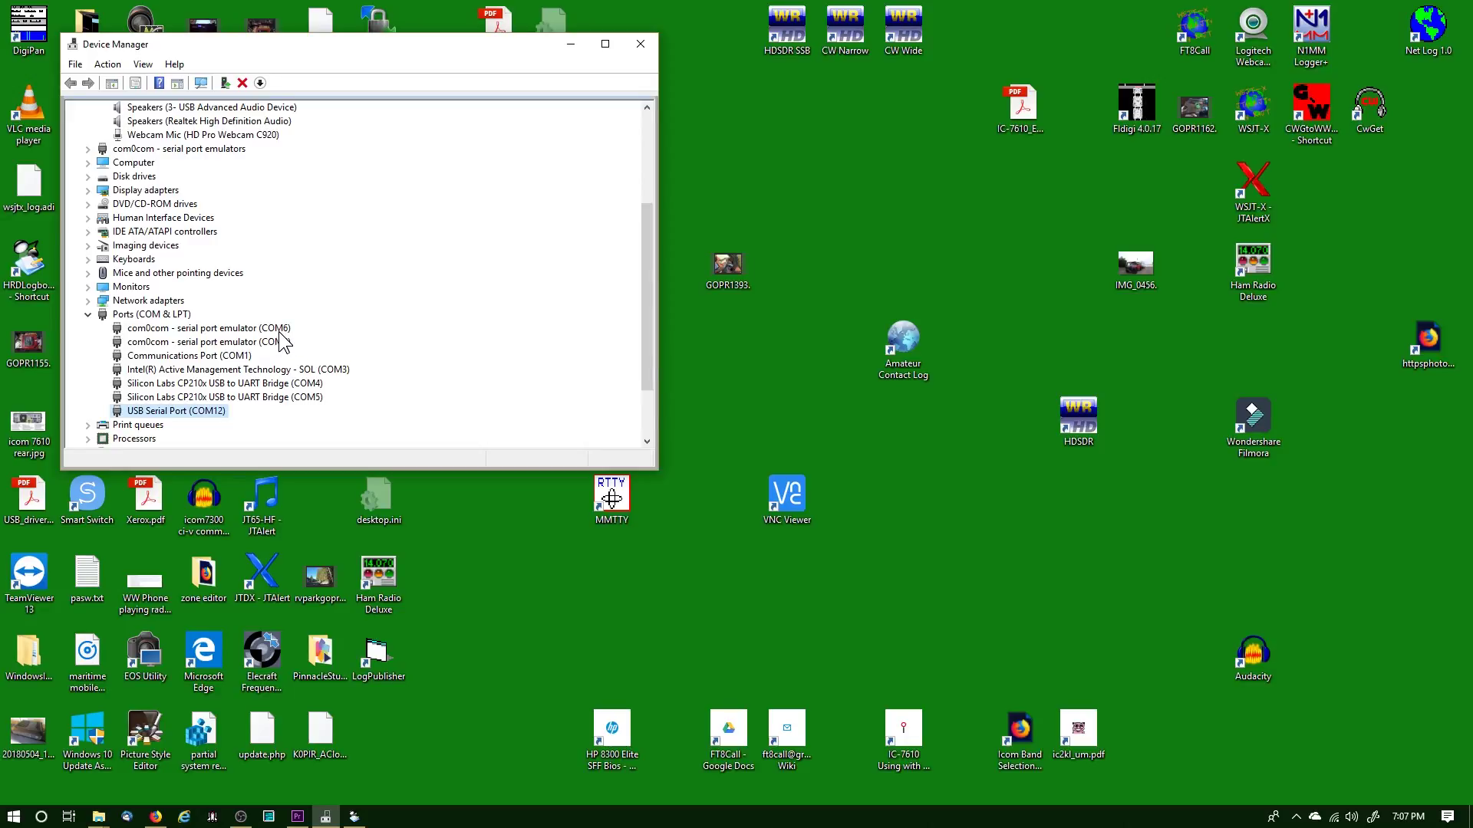
left_click_drag(647, 232, 652, 138)
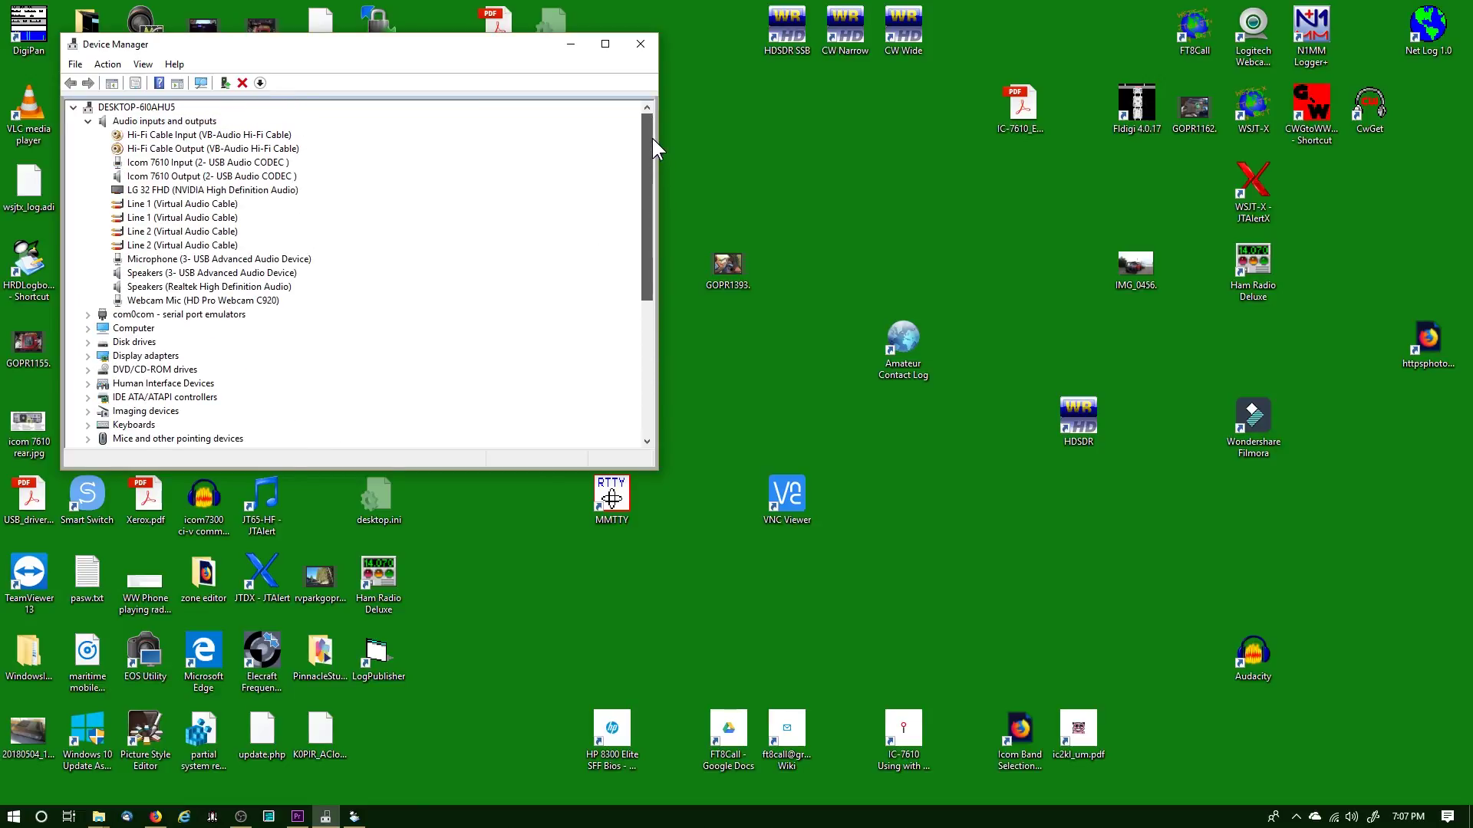
Open the Playback device Hi-Fi Cable Input's Advanced format, showing 16 bit, 192000 Hz
right_click(1353, 817)
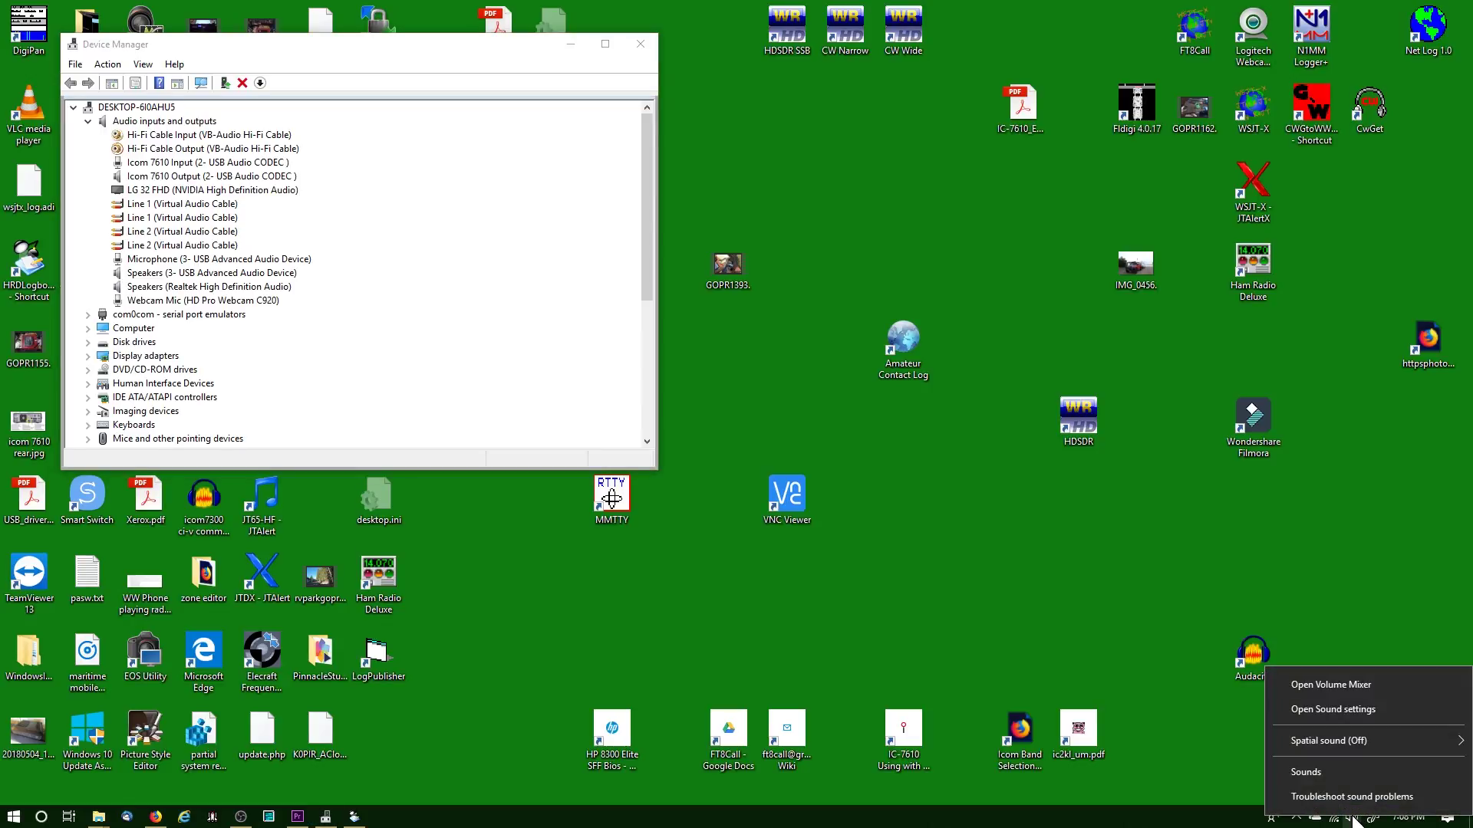
left_click(1338, 772)
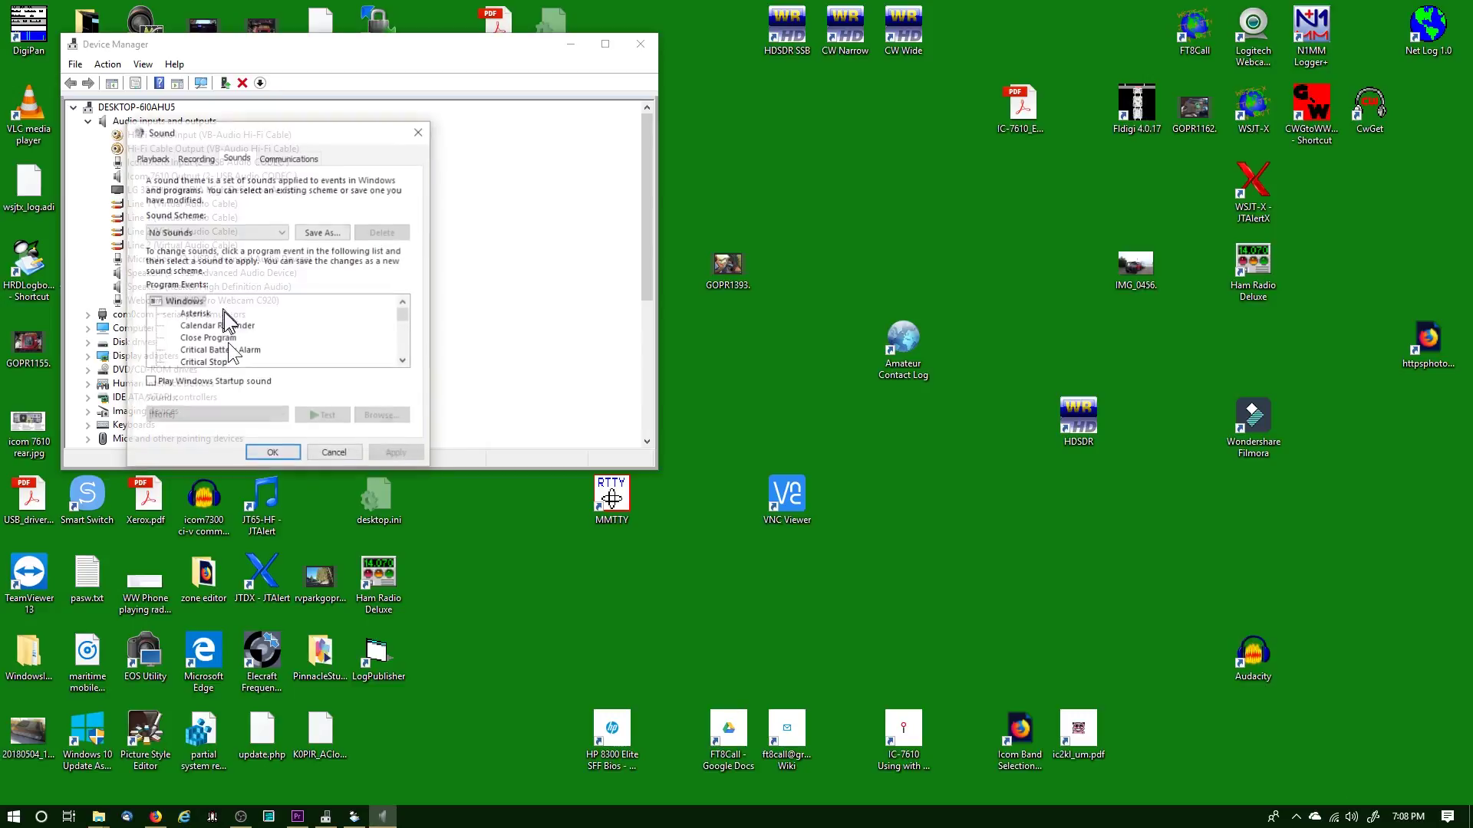
left_click(151, 158)
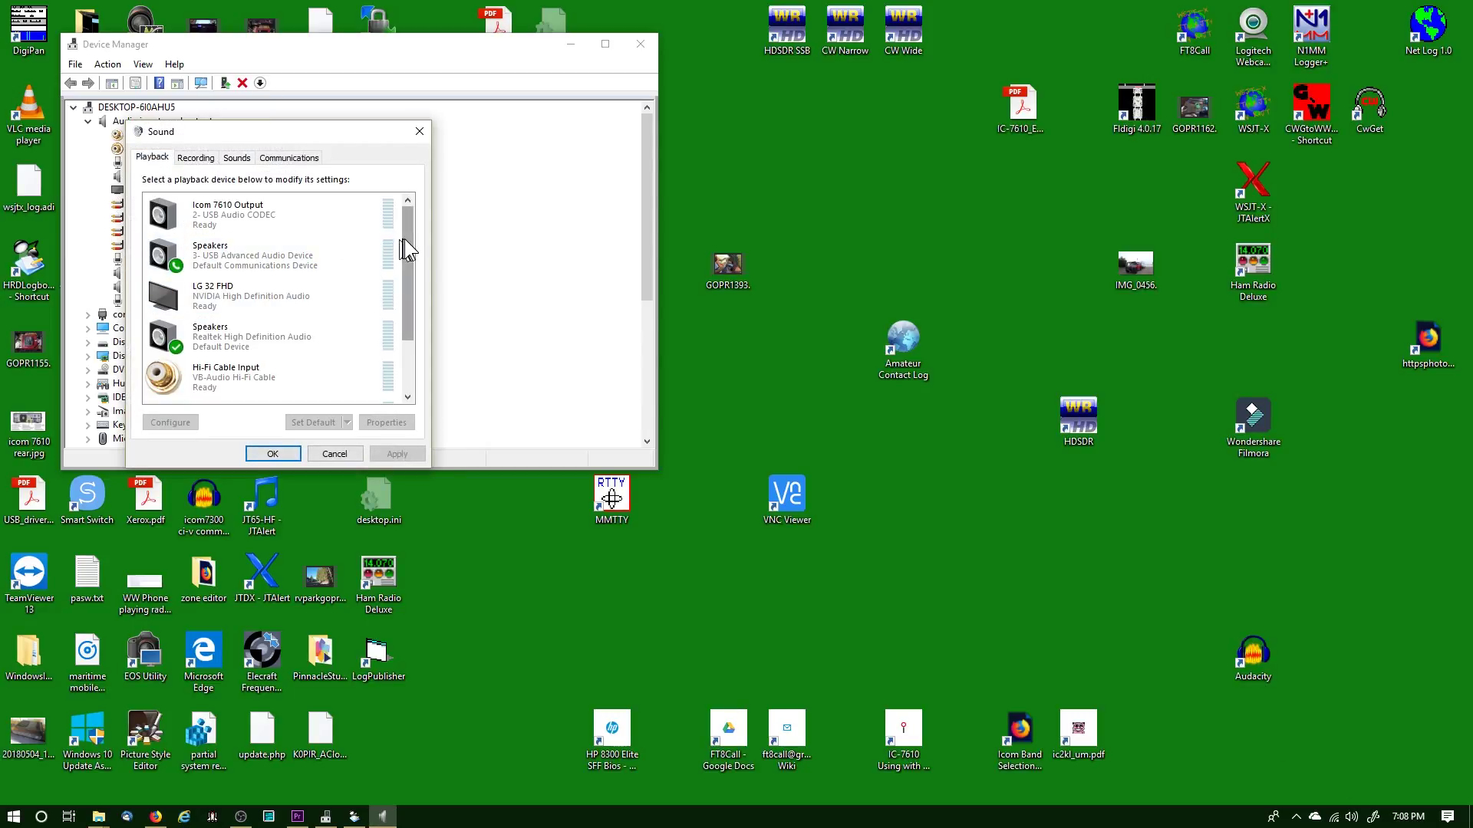
left_click_drag(408, 240, 403, 272)
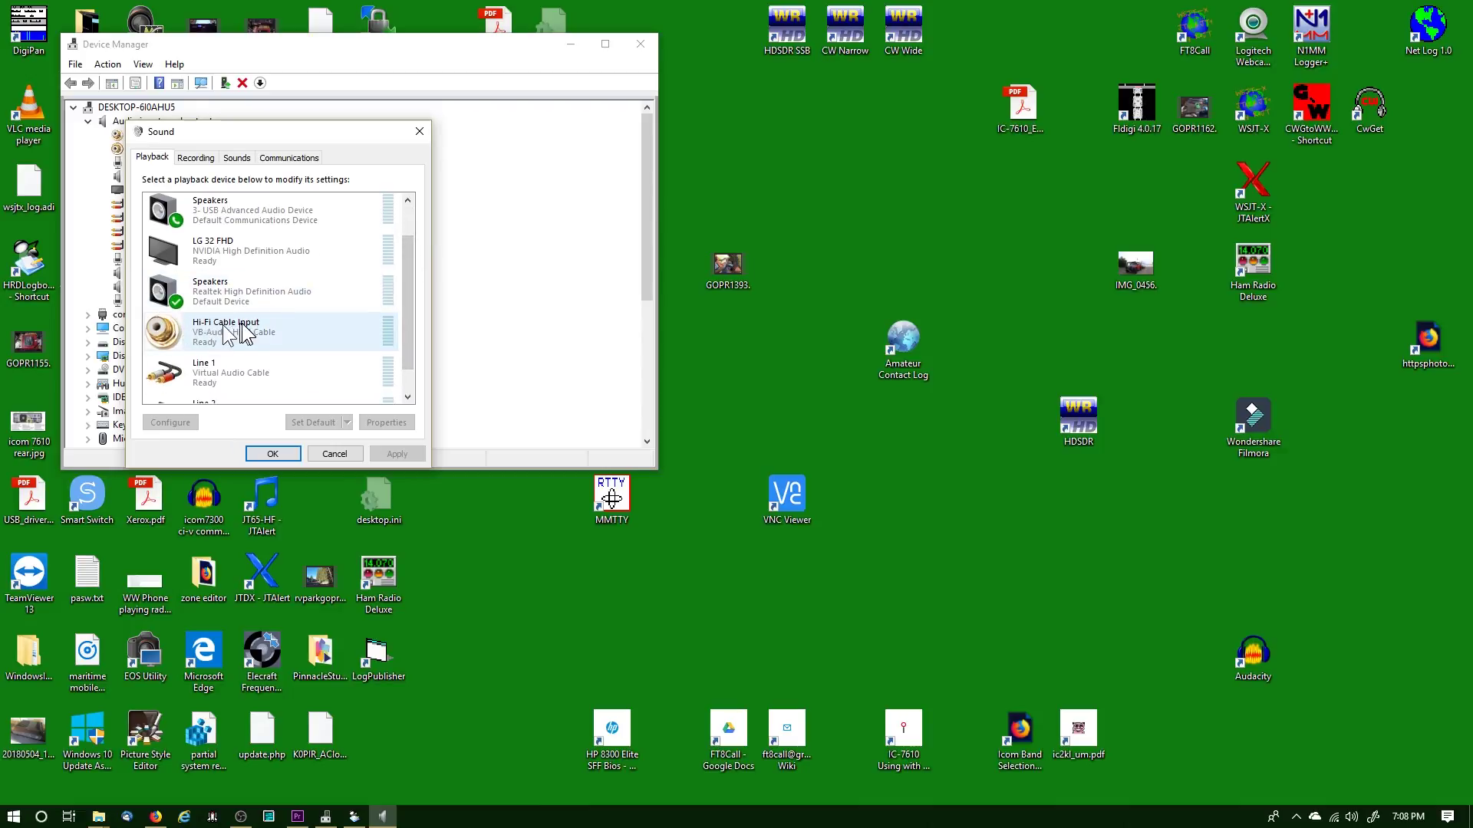
double_click(244, 331)
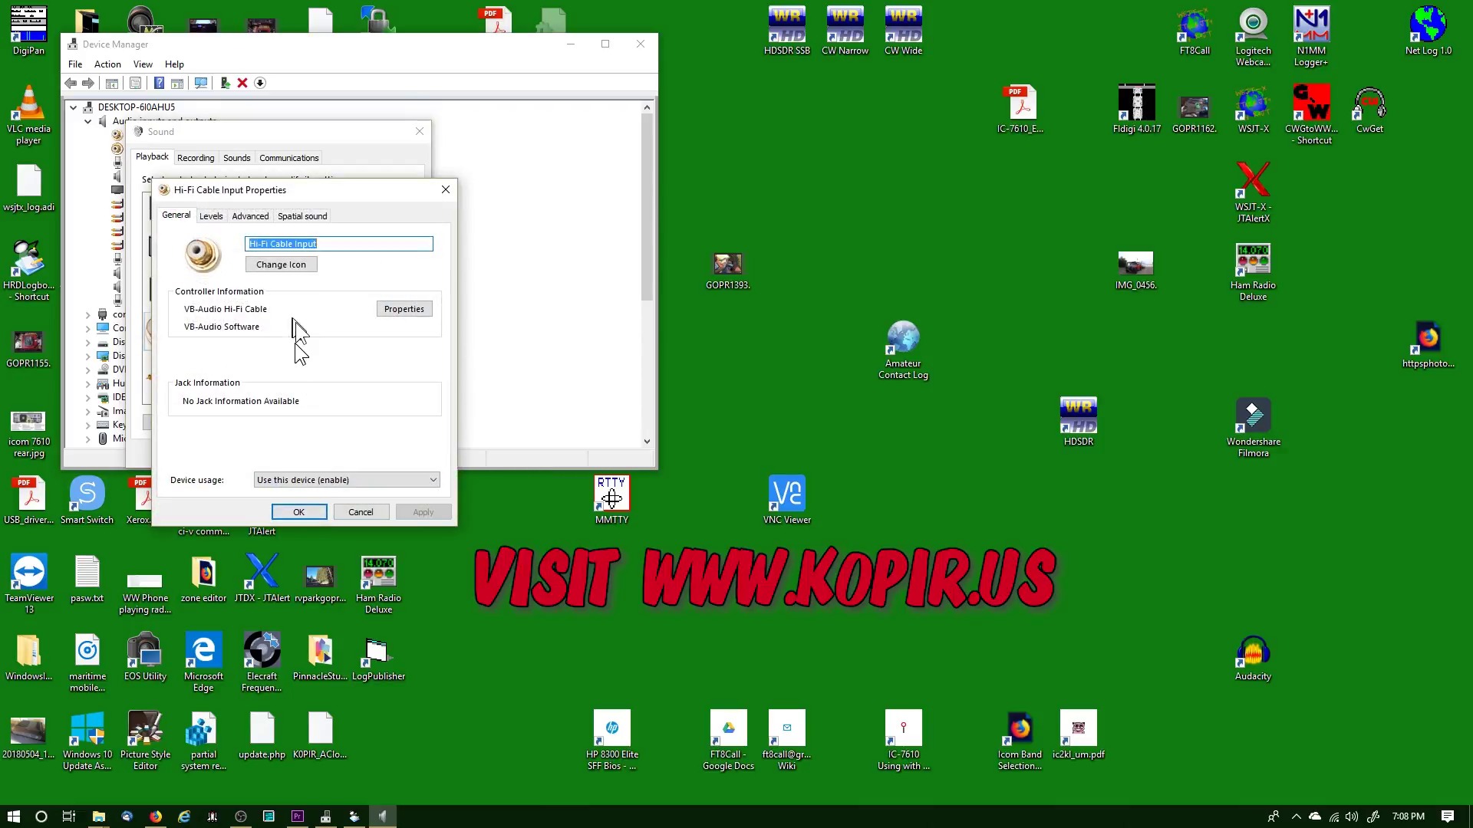
left_click(248, 216)
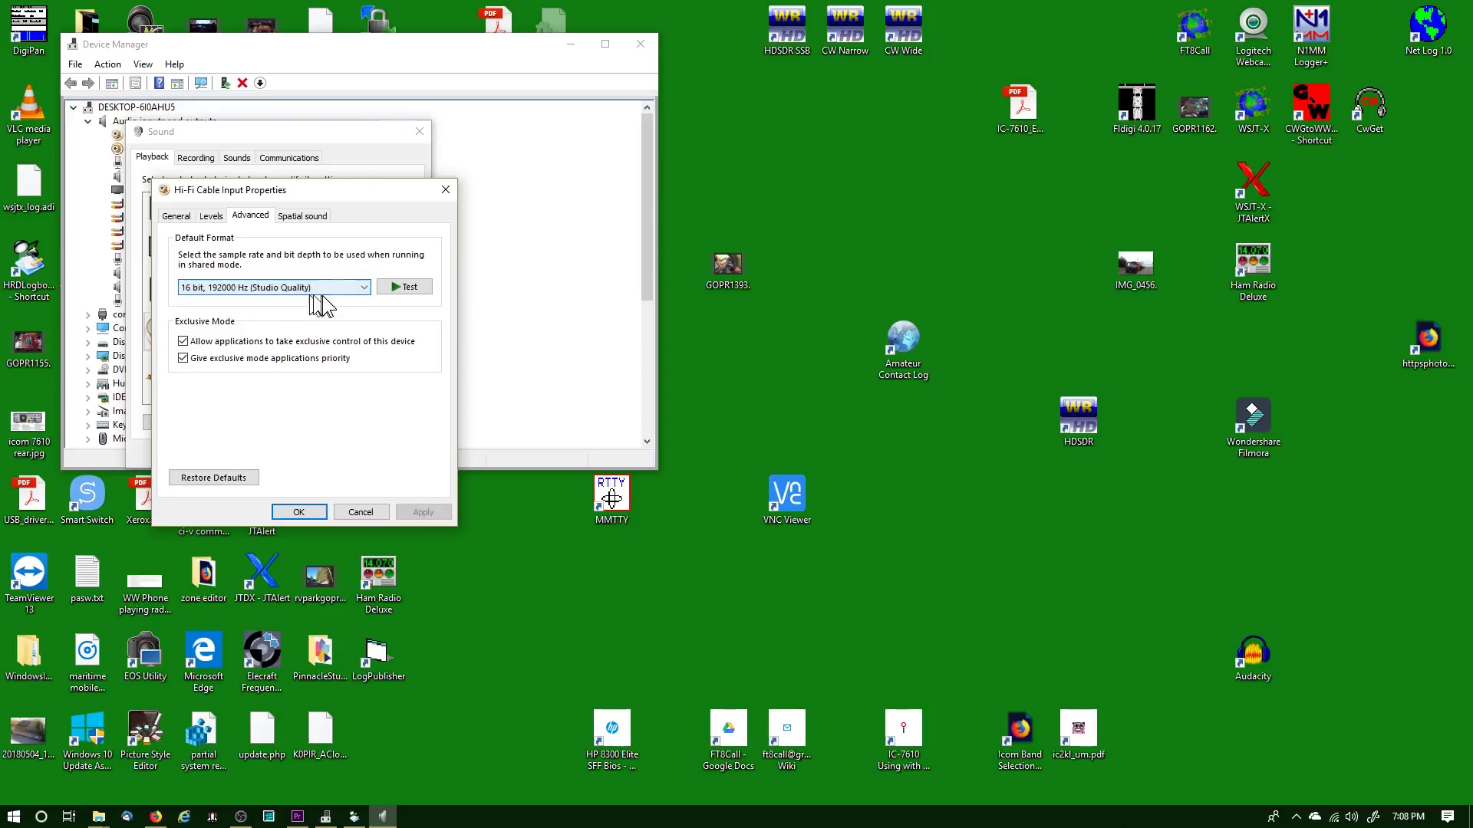
Verify the Hi-Fi Cable Output recording format is 2 channel, 16 bit, 192000 Hz, then close Sound
left_click(307, 512)
left_click(204, 160)
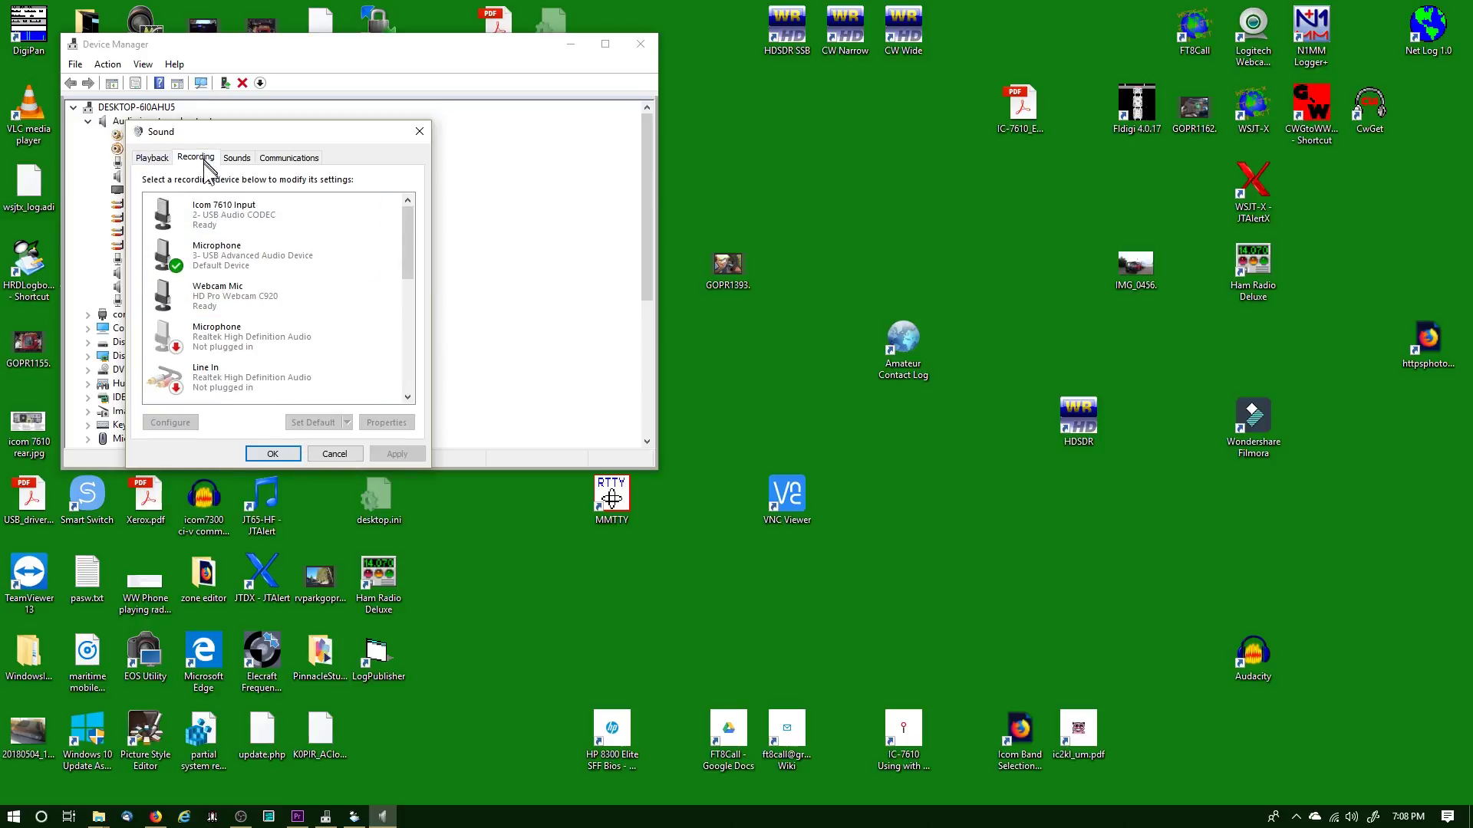
scroll(285, 283, "down", 2)
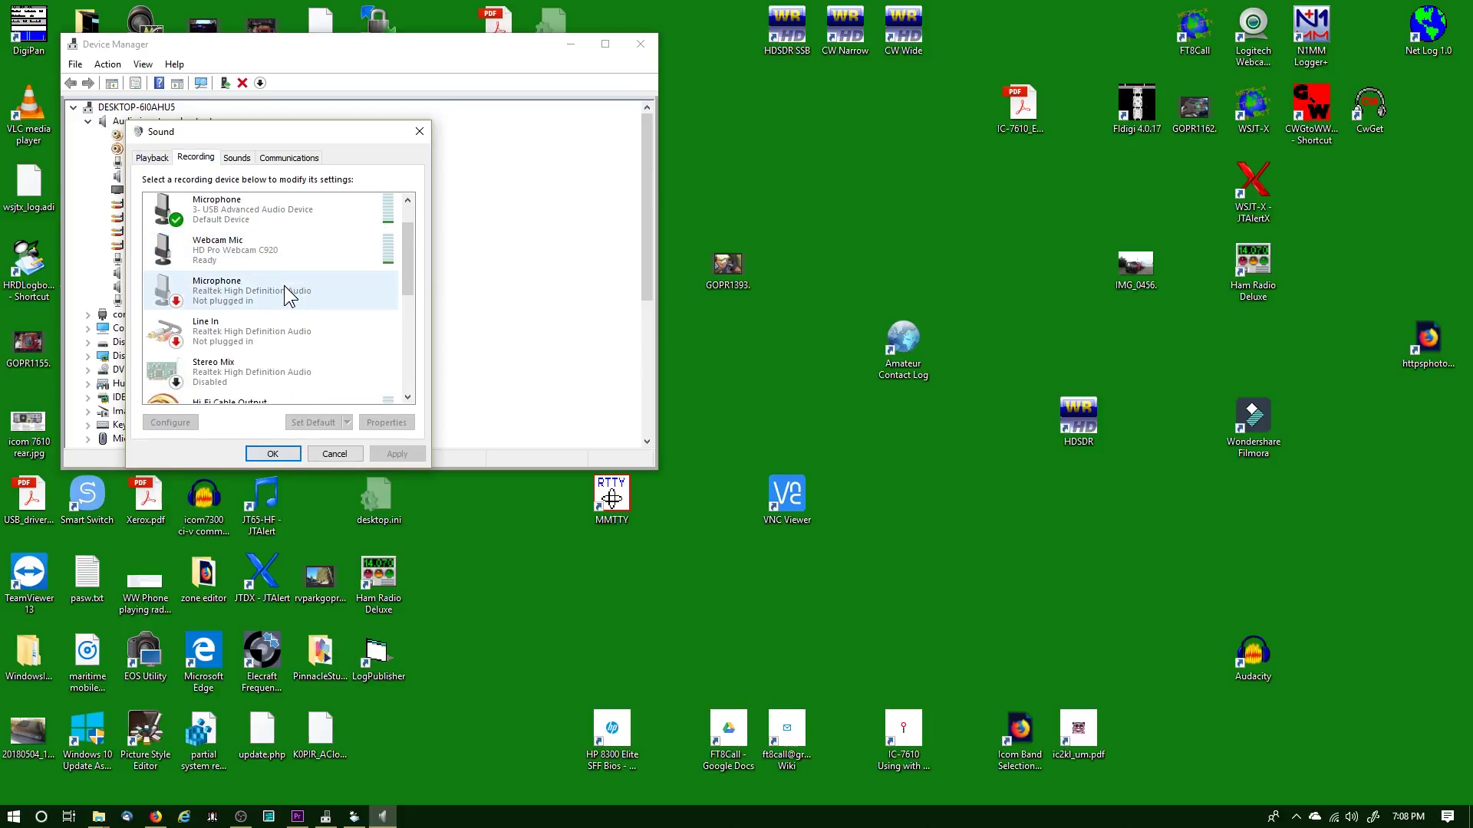
scroll(284, 285, "down", 2)
double_click(217, 370)
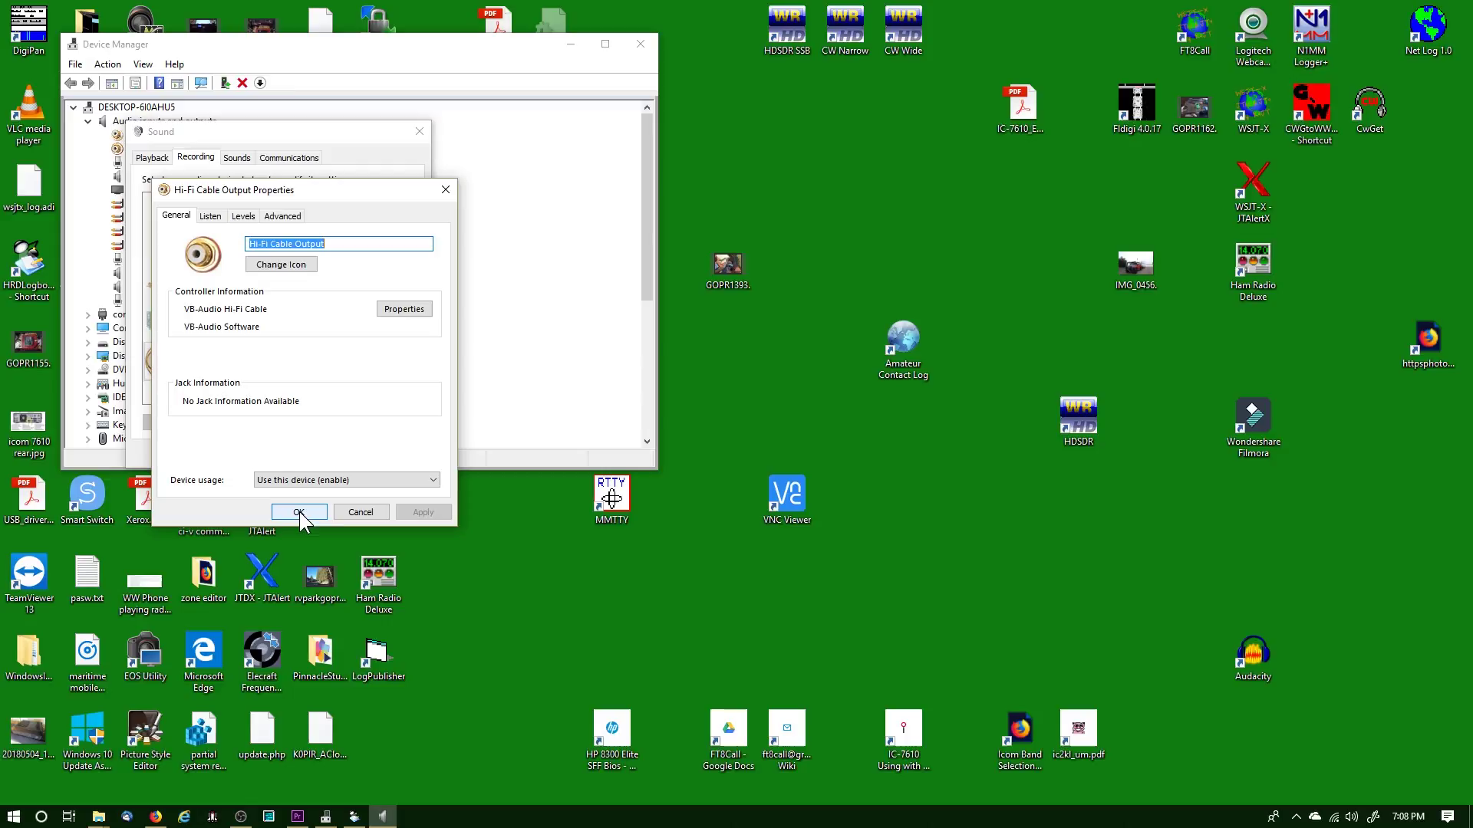
left_click(291, 218)
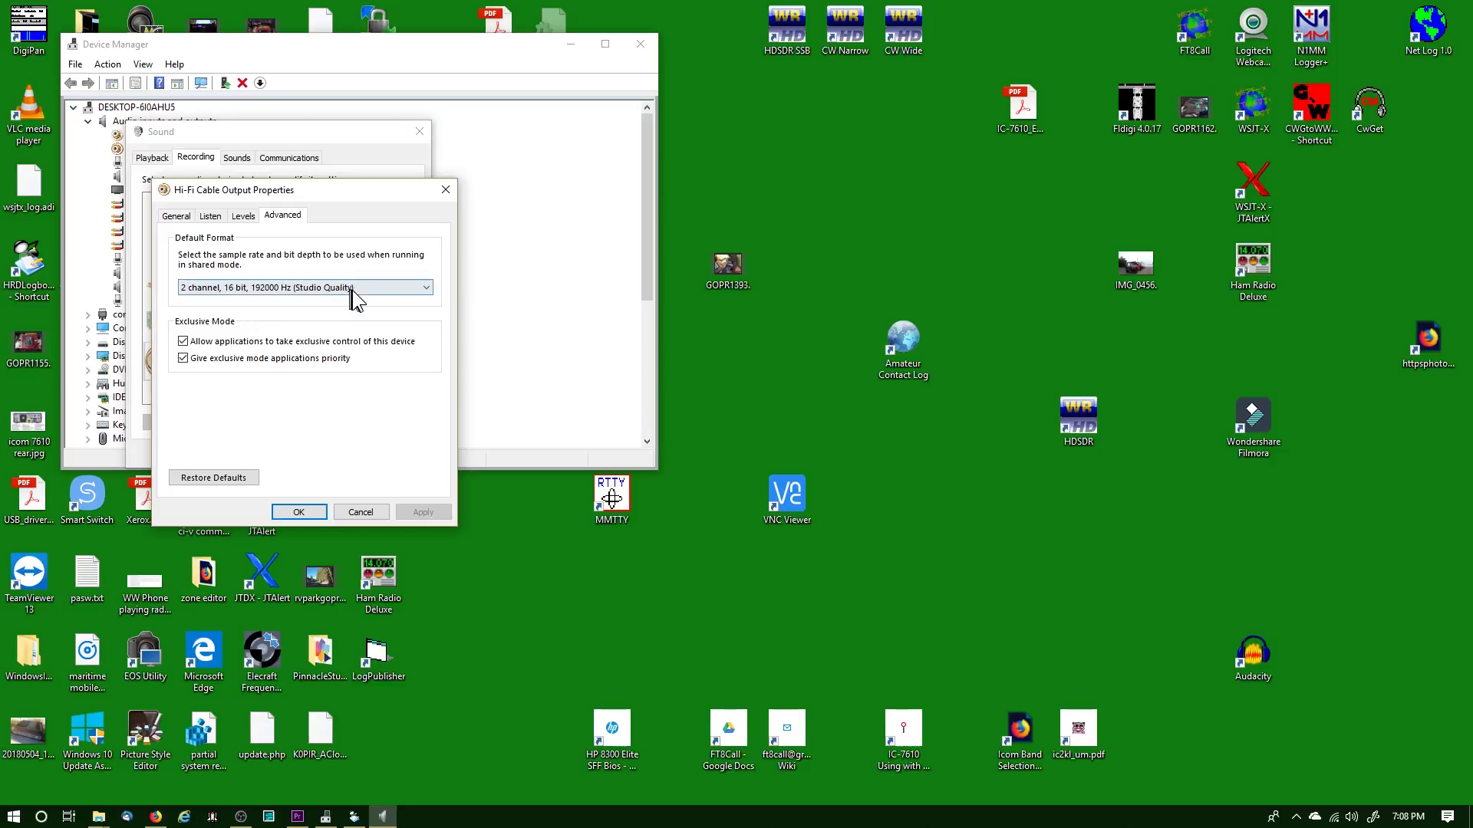
left_click(300, 512)
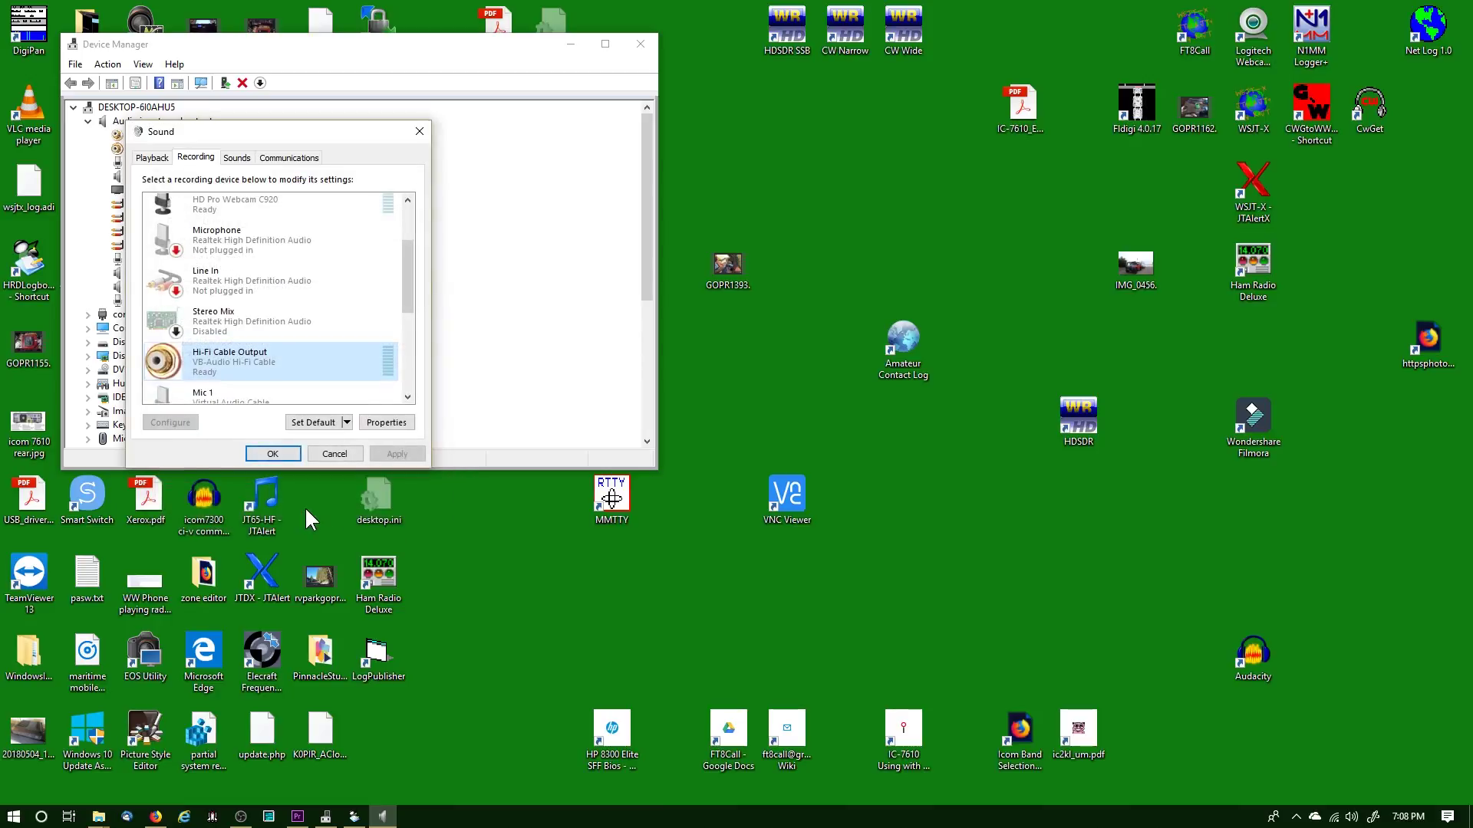
left_click(288, 456)
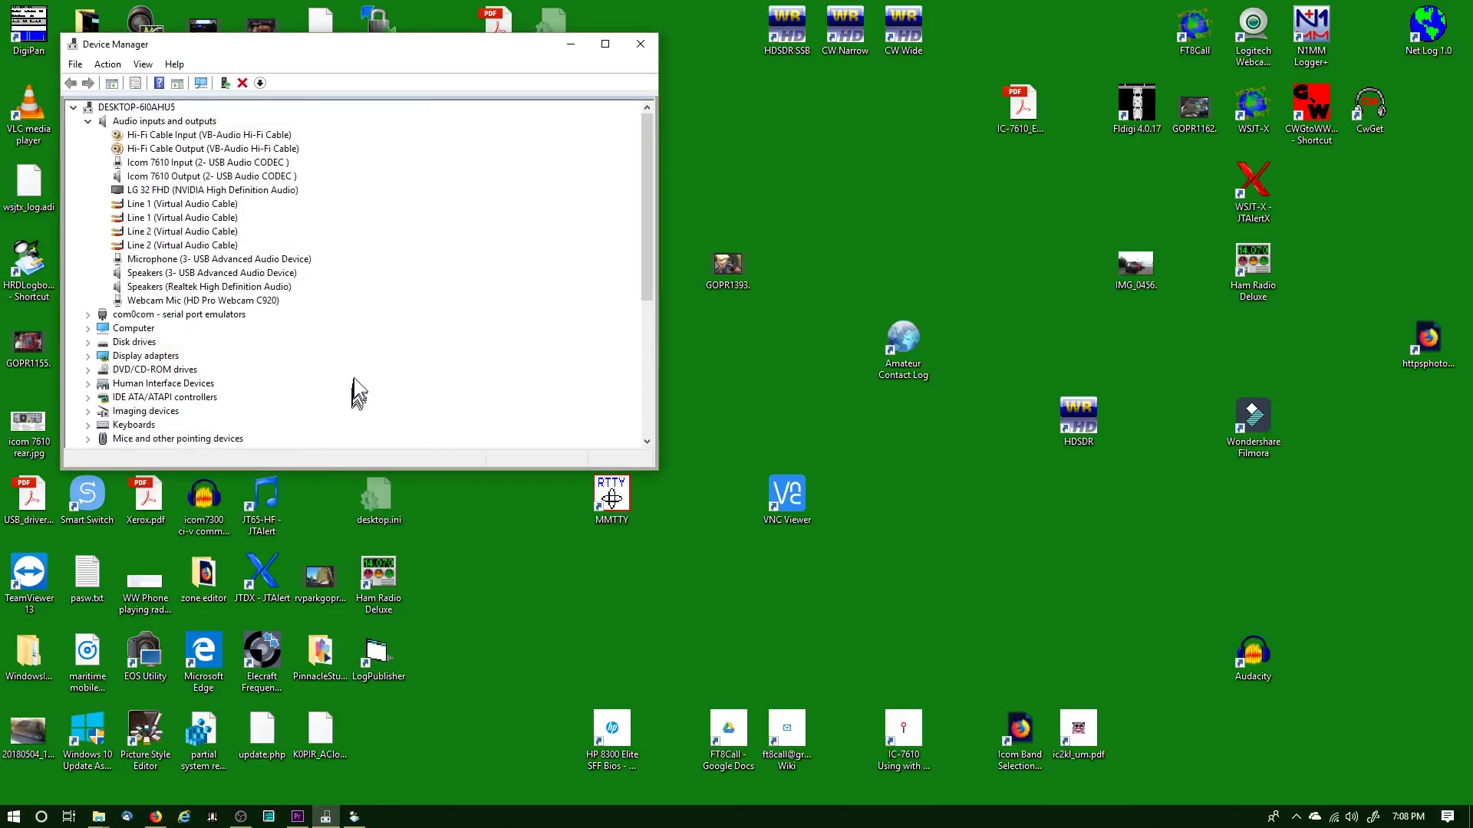
Minimize Device Manager, launch HDSDR from the desktop, and bring it up receiving 7.016860 MHz
scroll(357, 347, "down", 3)
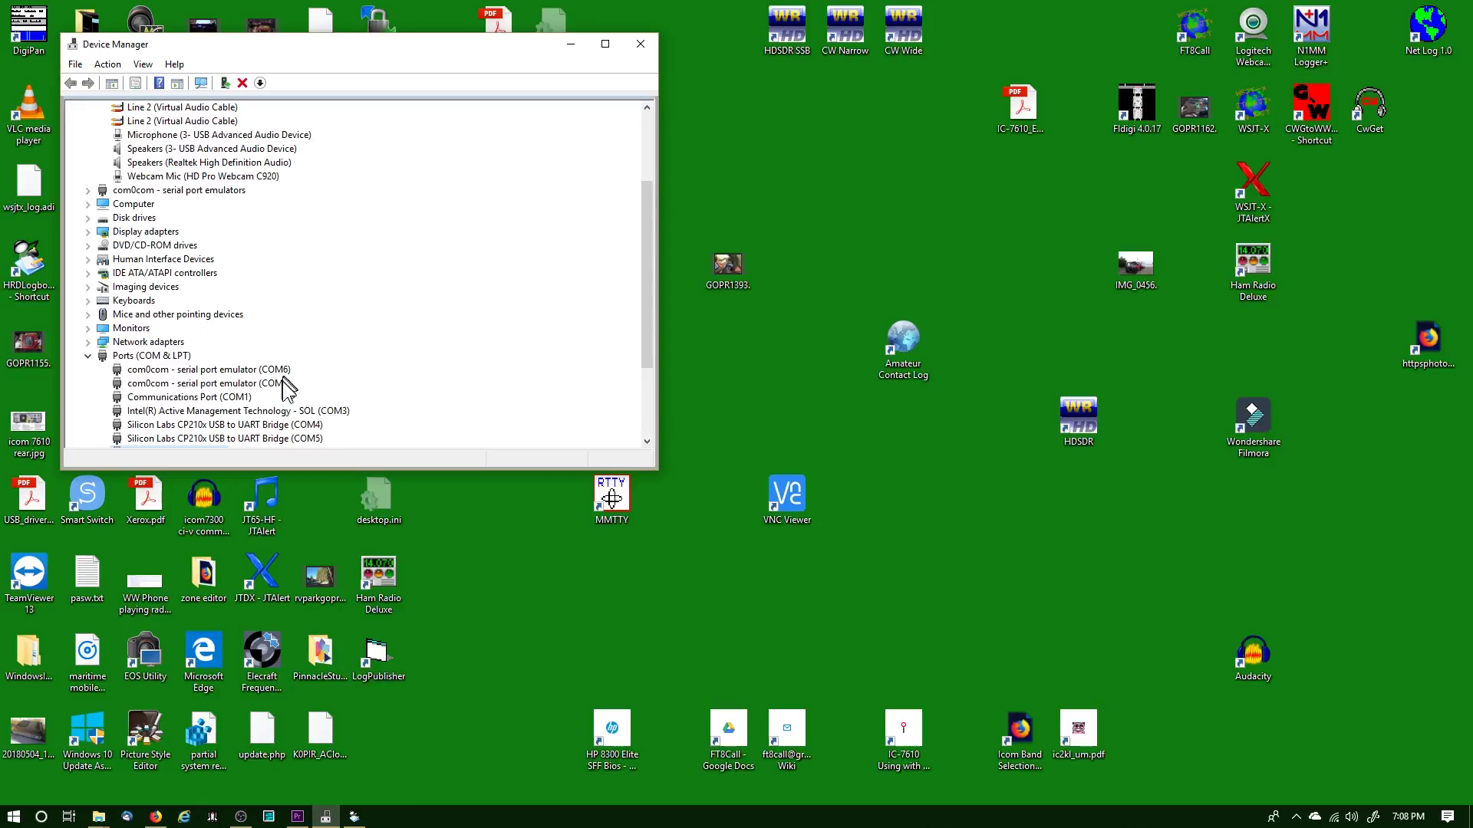
left_click(570, 46)
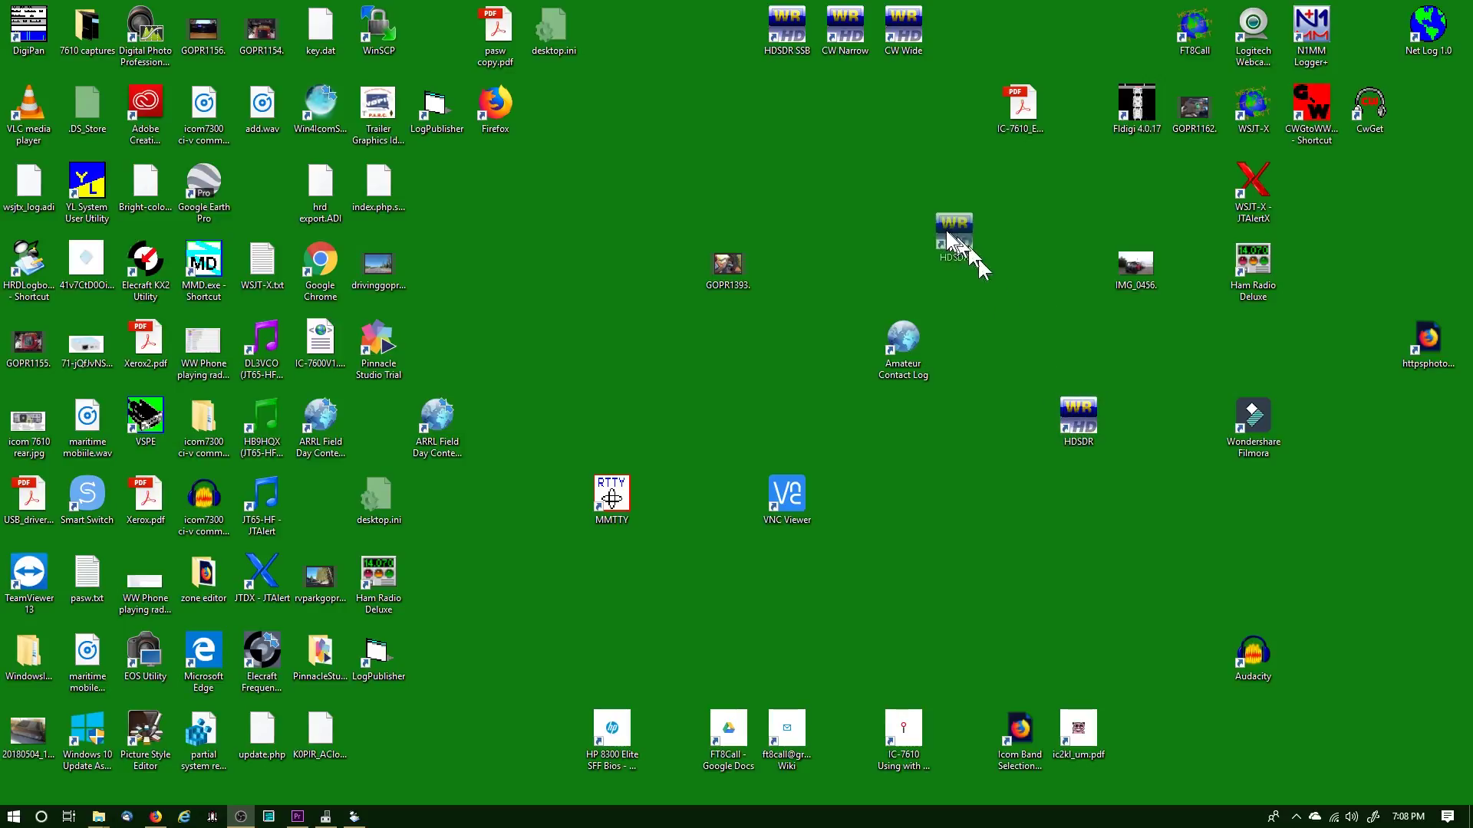
left_click_drag(874, 200, 897, 188)
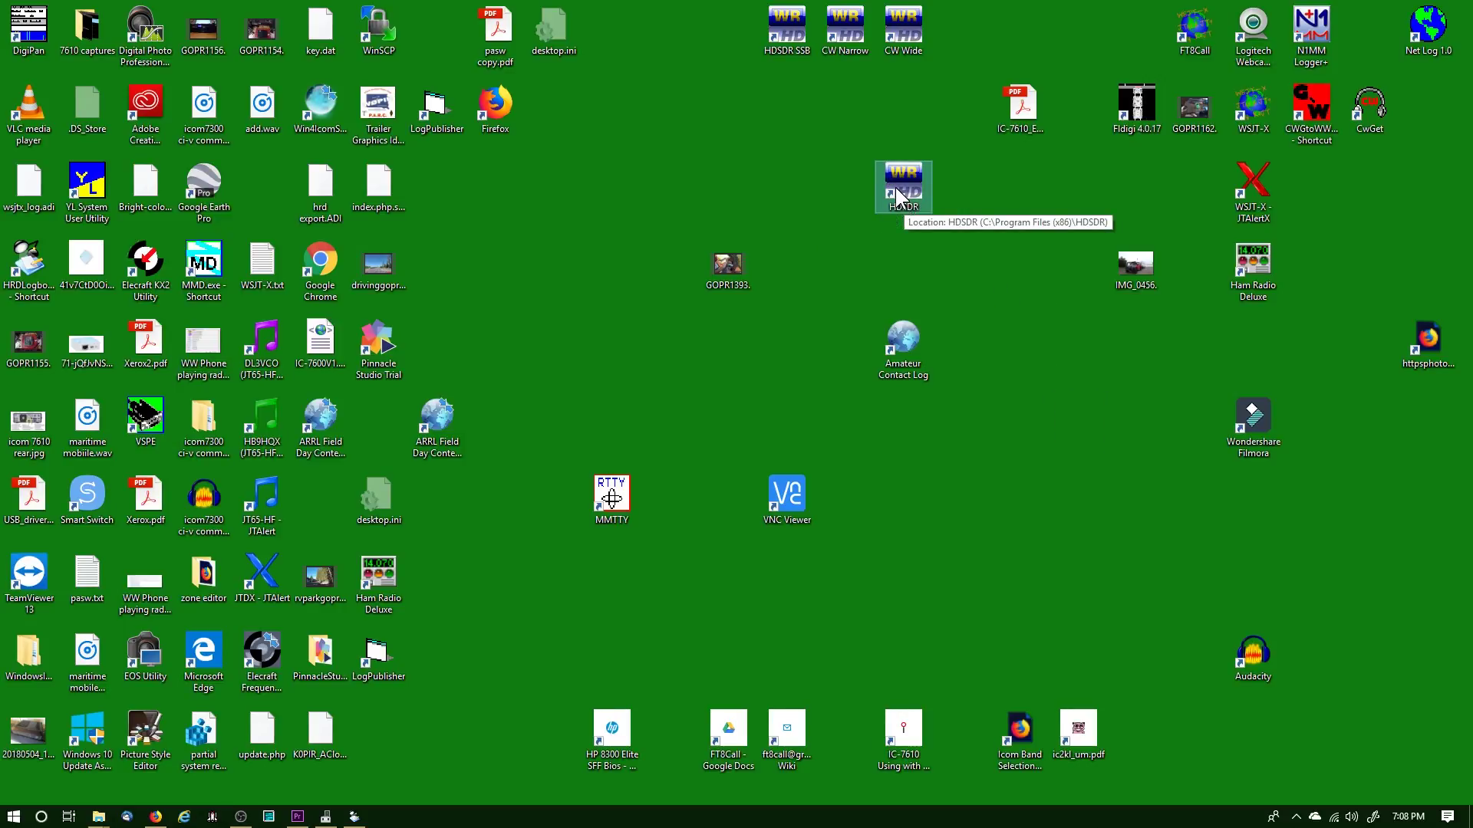
left_click(772, 251)
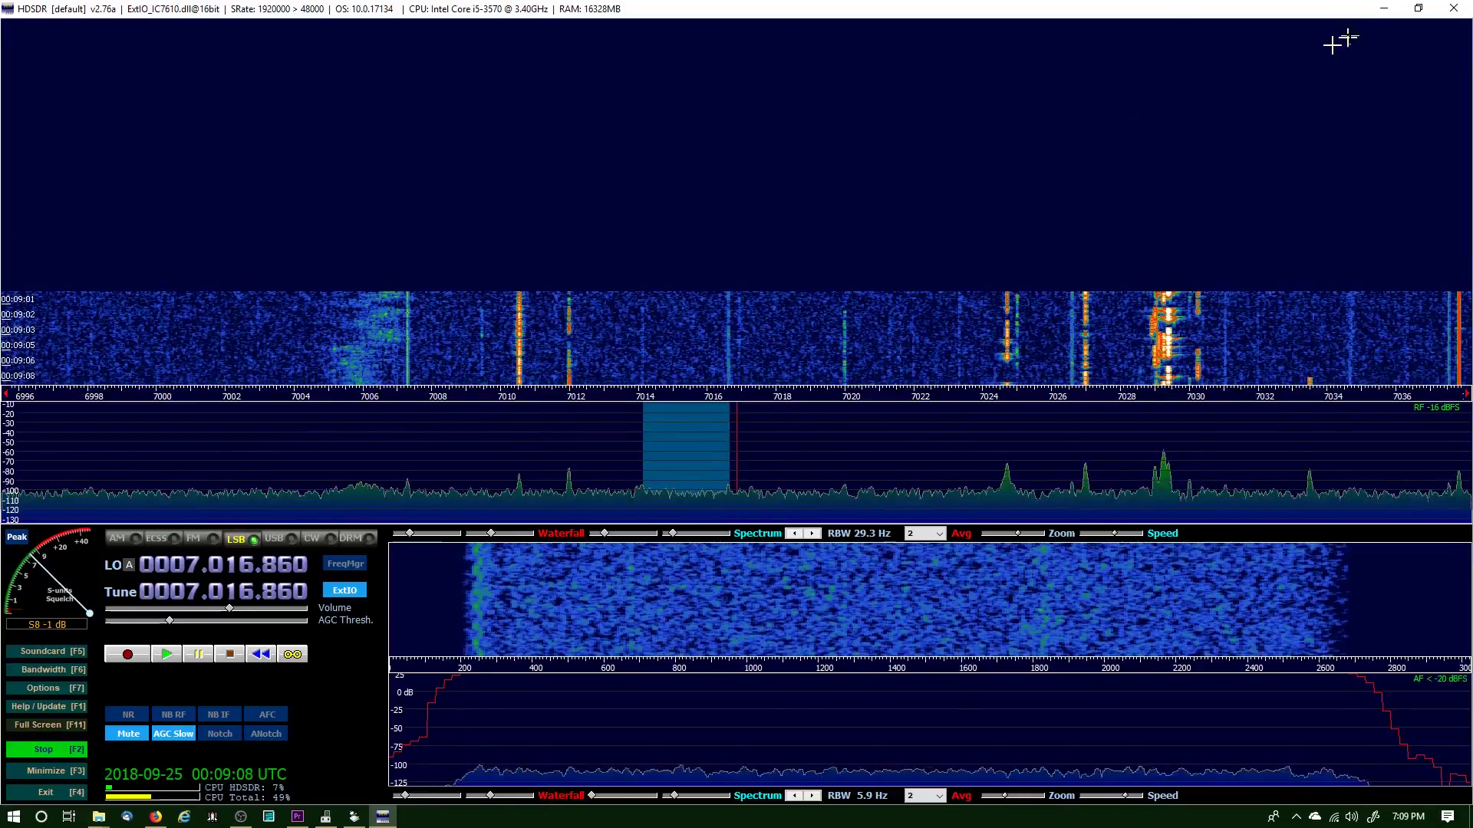
left_click(1384, 10)
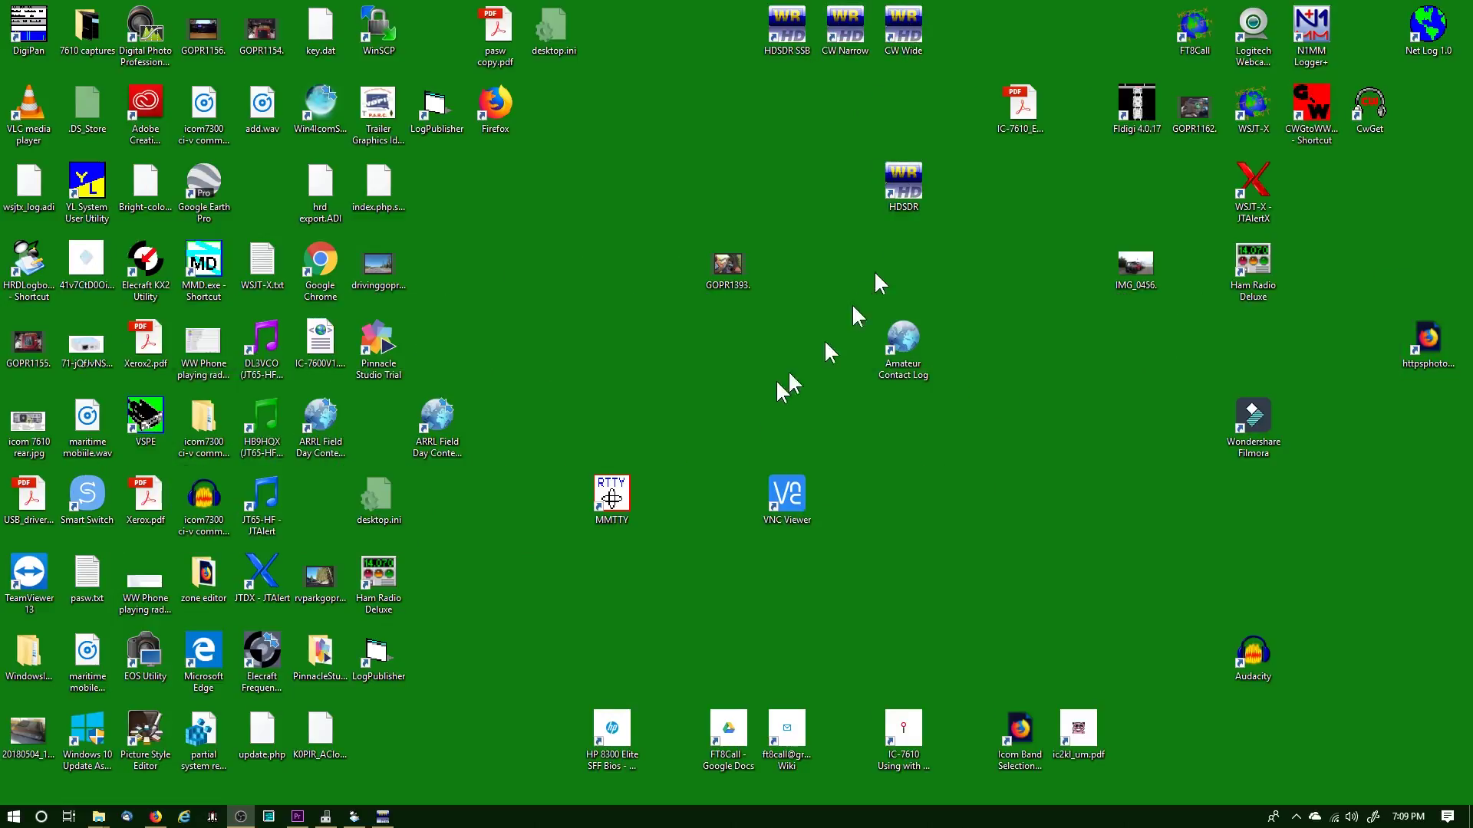
left_click(384, 817)
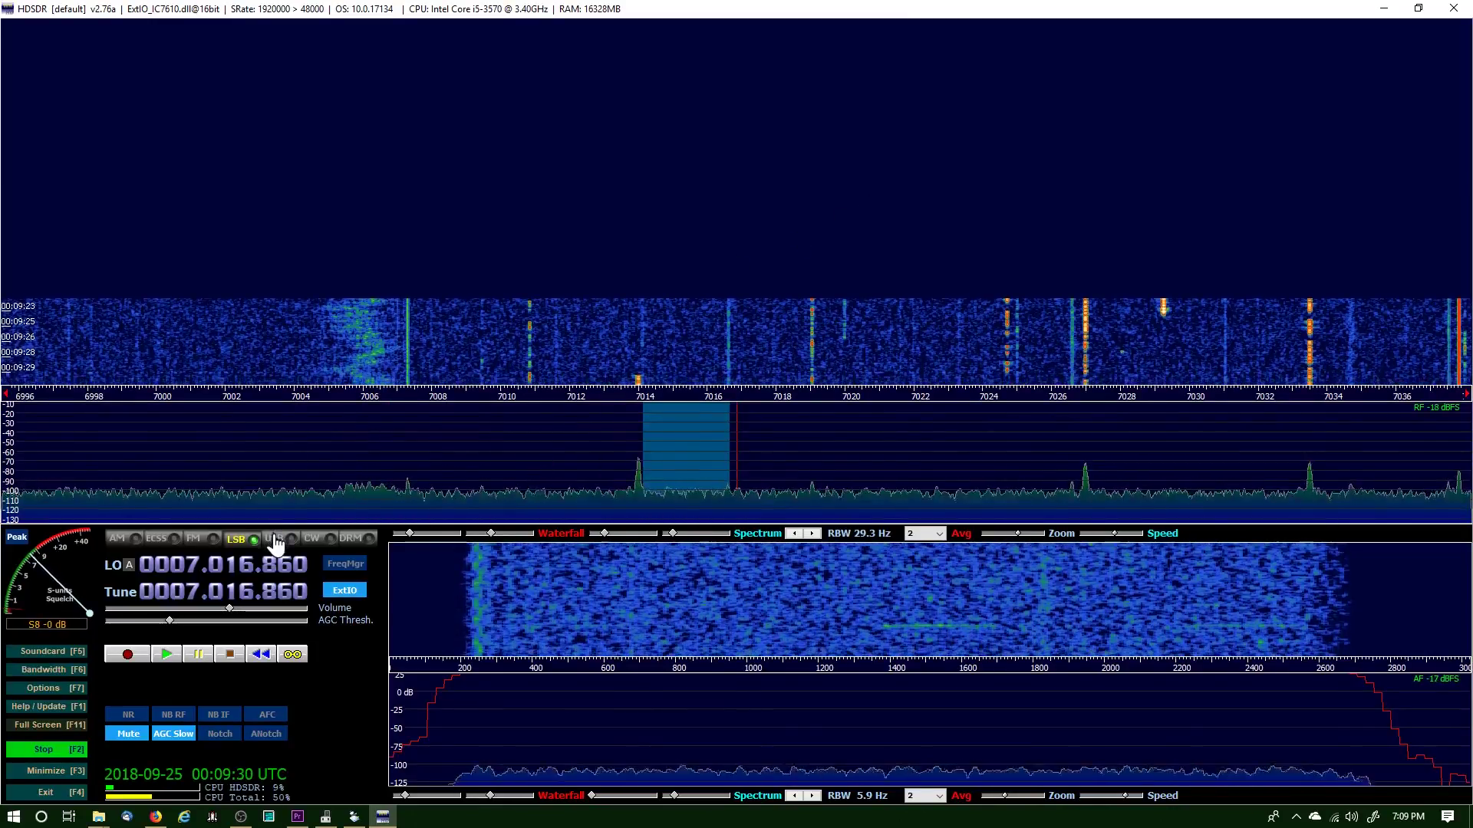
Switch to USB mode and set the IC-7610 ExtIO Sync Mode to 'Full sync in both directions'
left_click(274, 539)
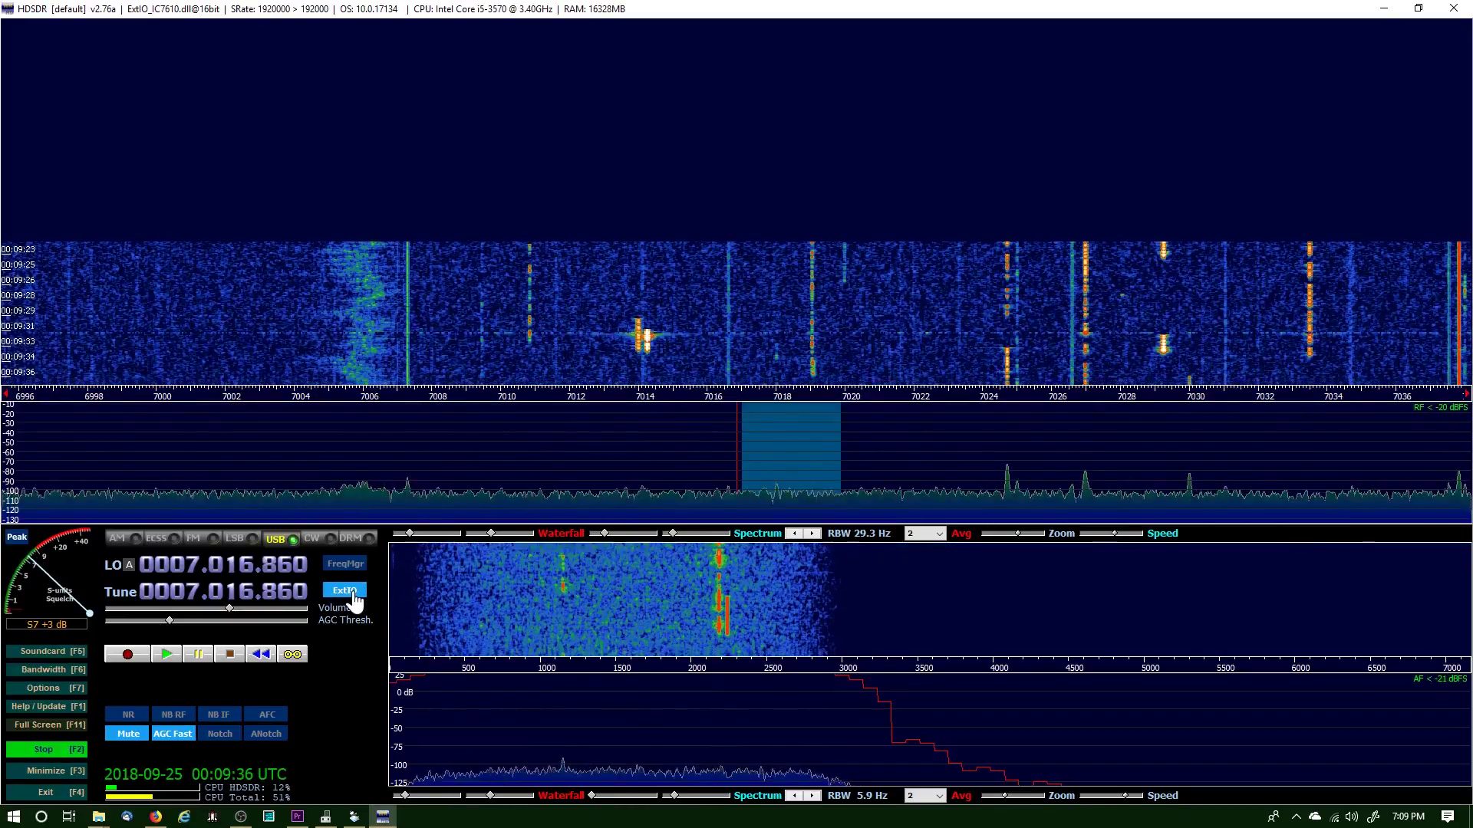
left_click(344, 589)
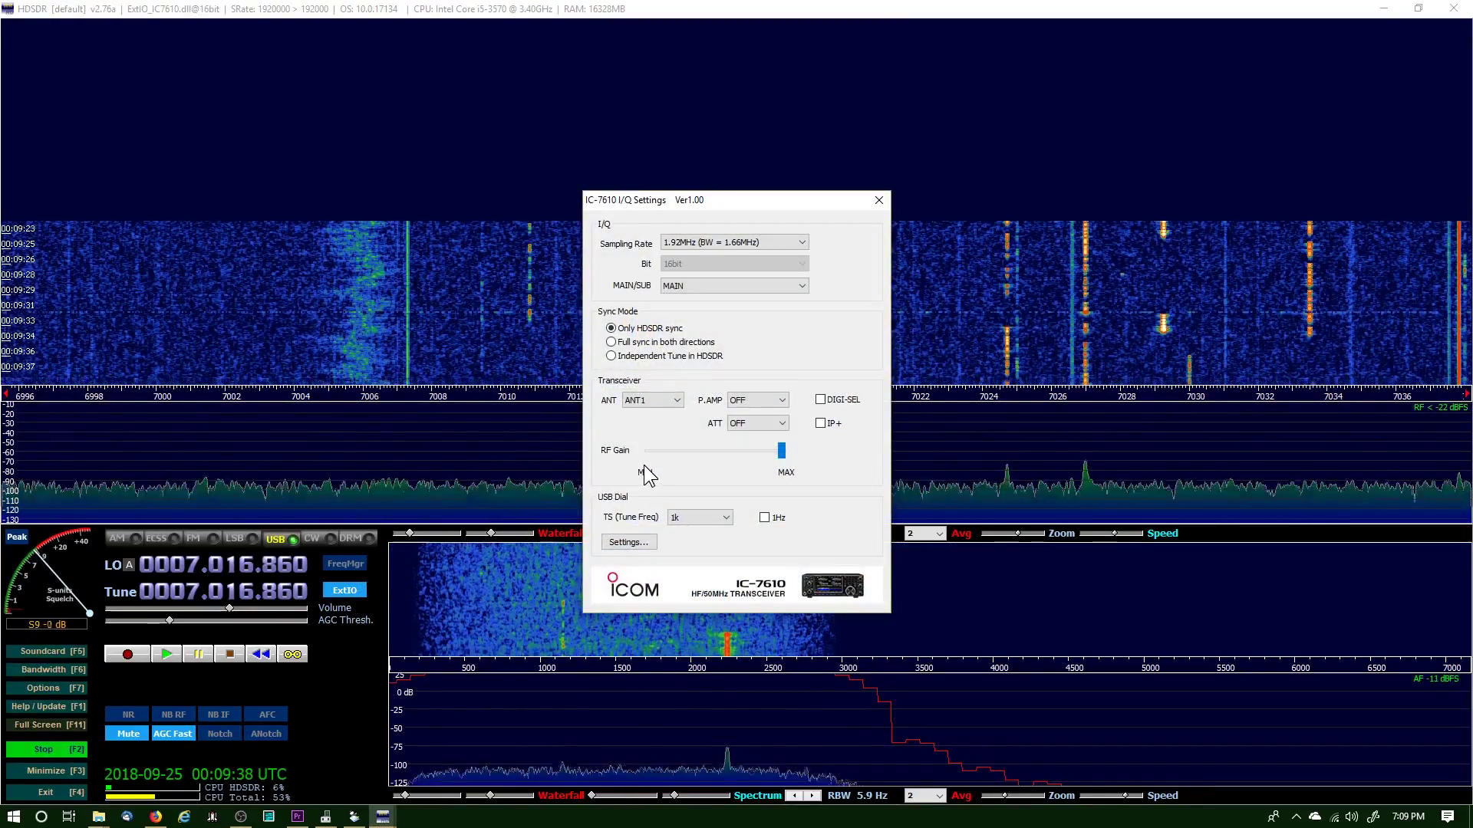
left_click(614, 342)
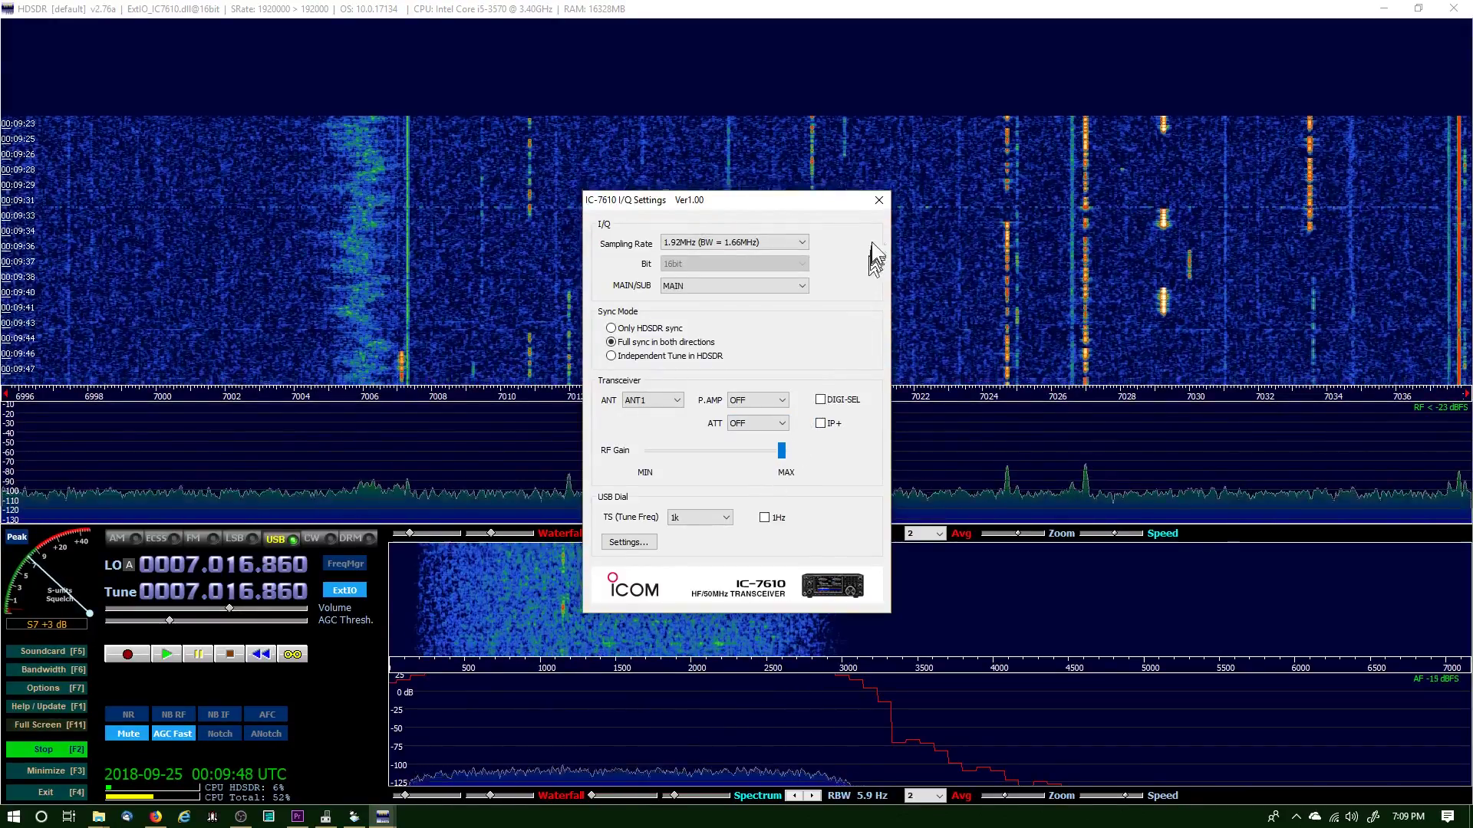
left_click(879, 200)
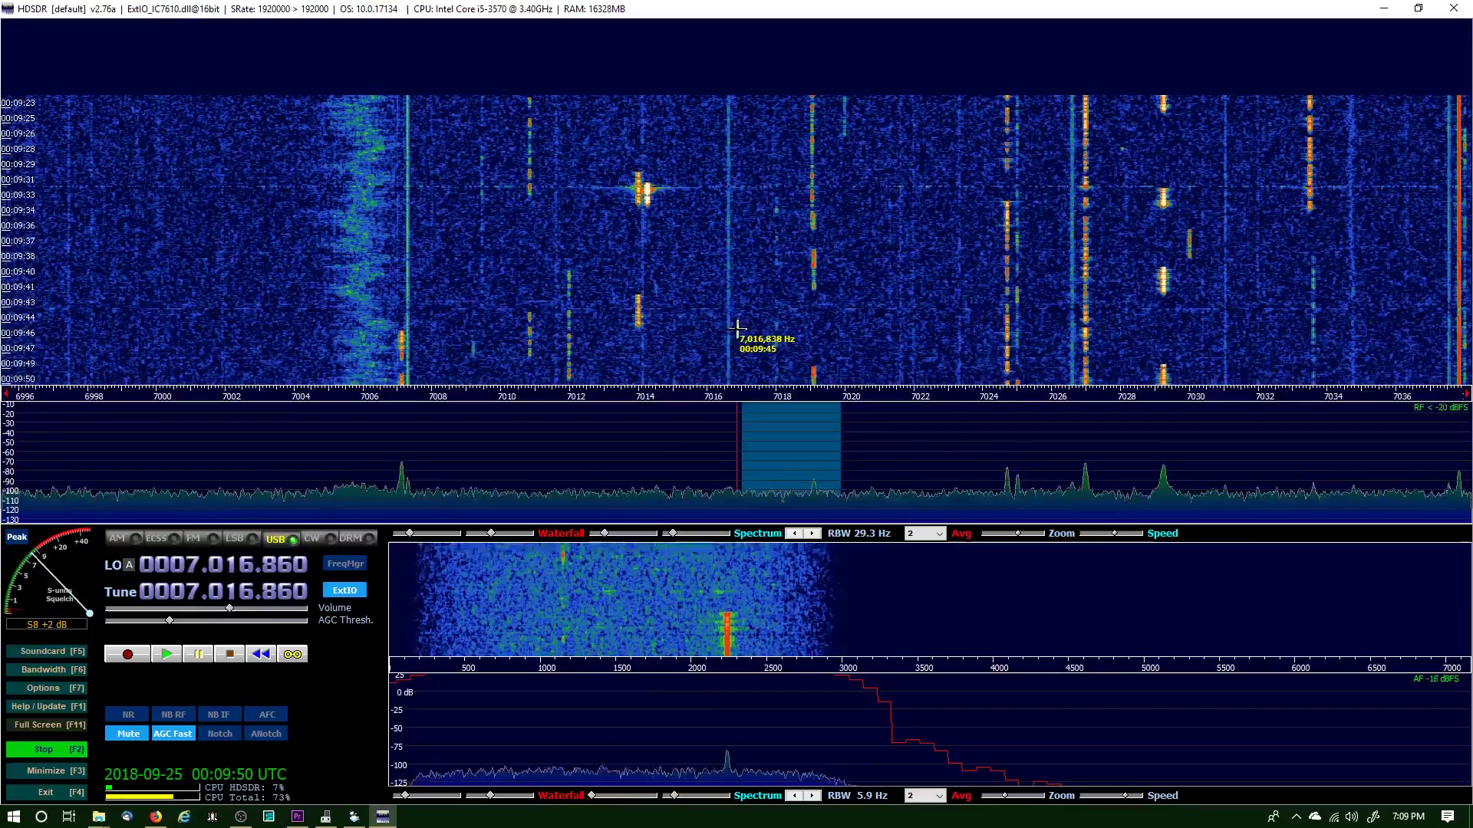
Select 4: Hi-Fi Cable Input as the output soundcard and confirm 192000 Hz output bandwidth
left_click(46, 652)
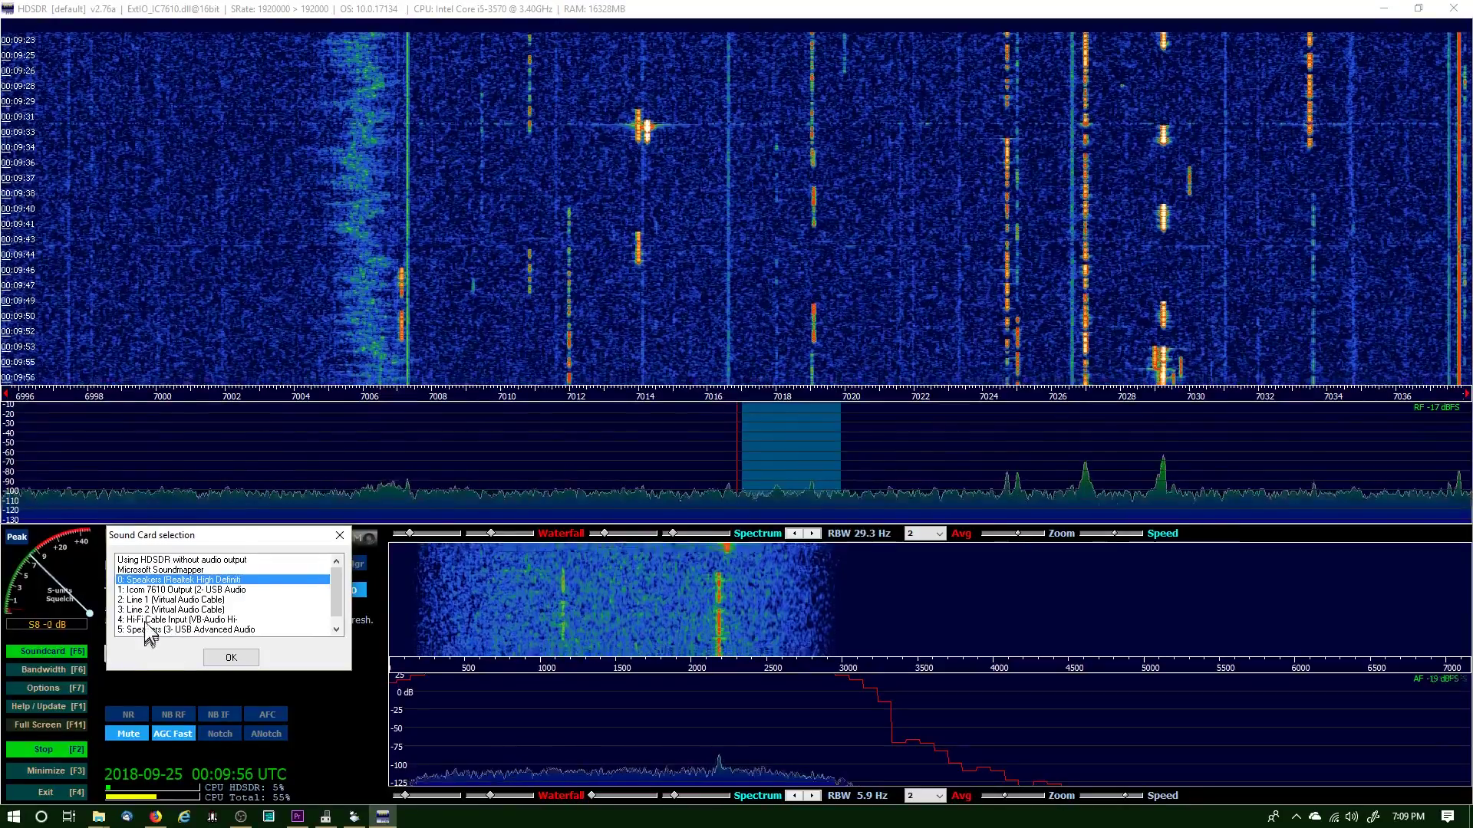
left_click(146, 620)
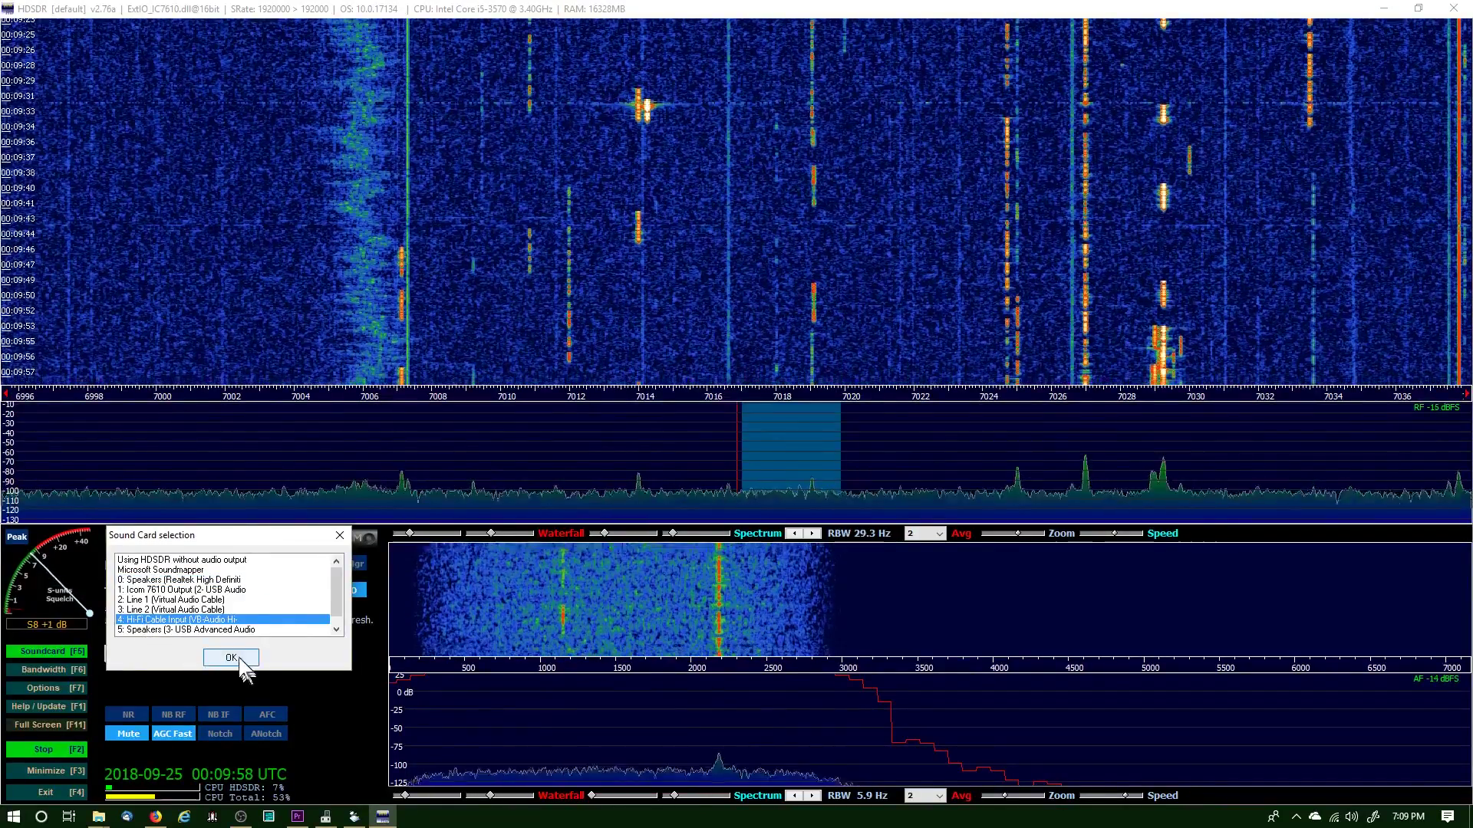
left_click(232, 658)
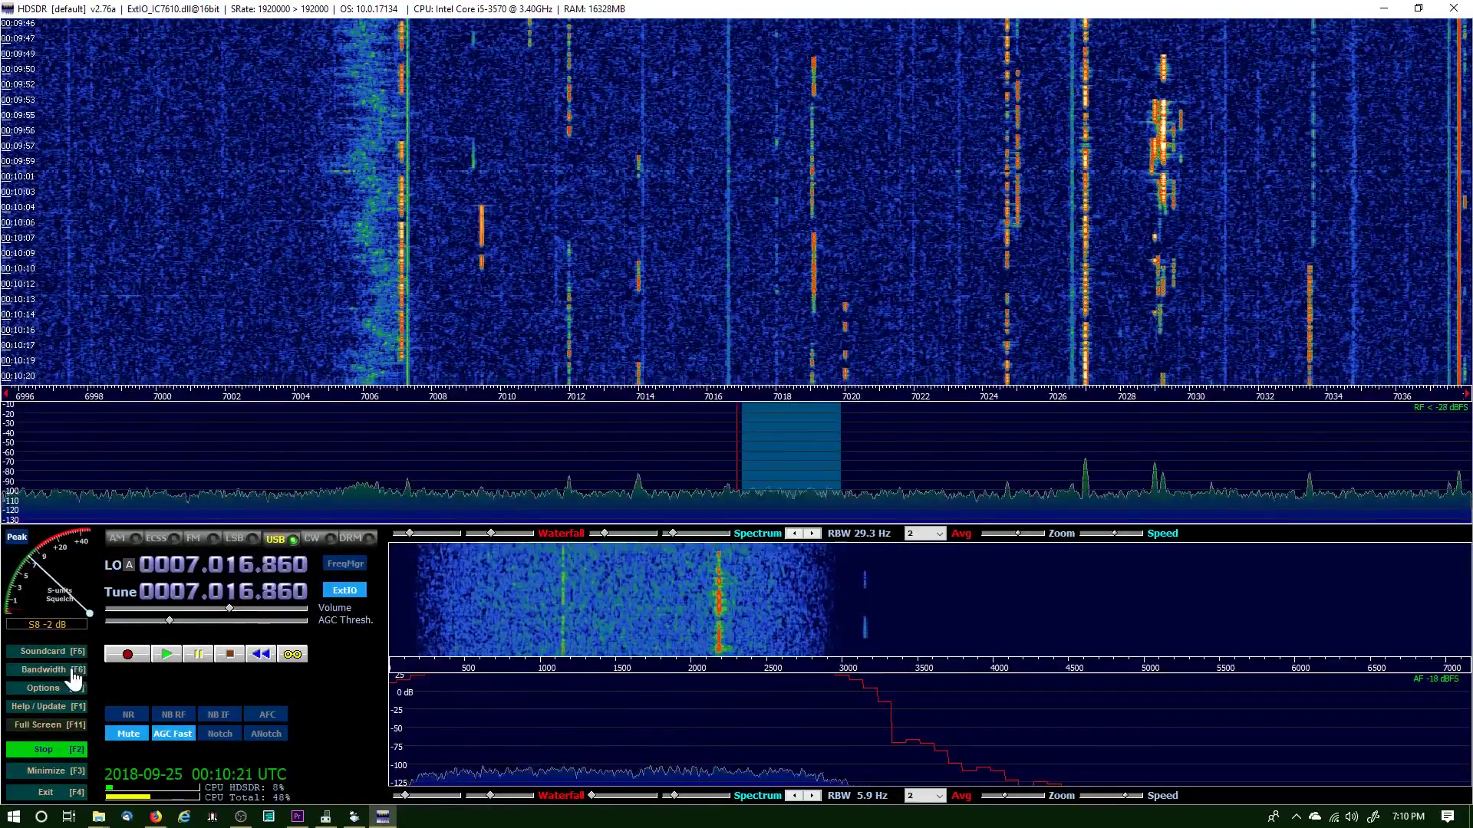
left_click(73, 672)
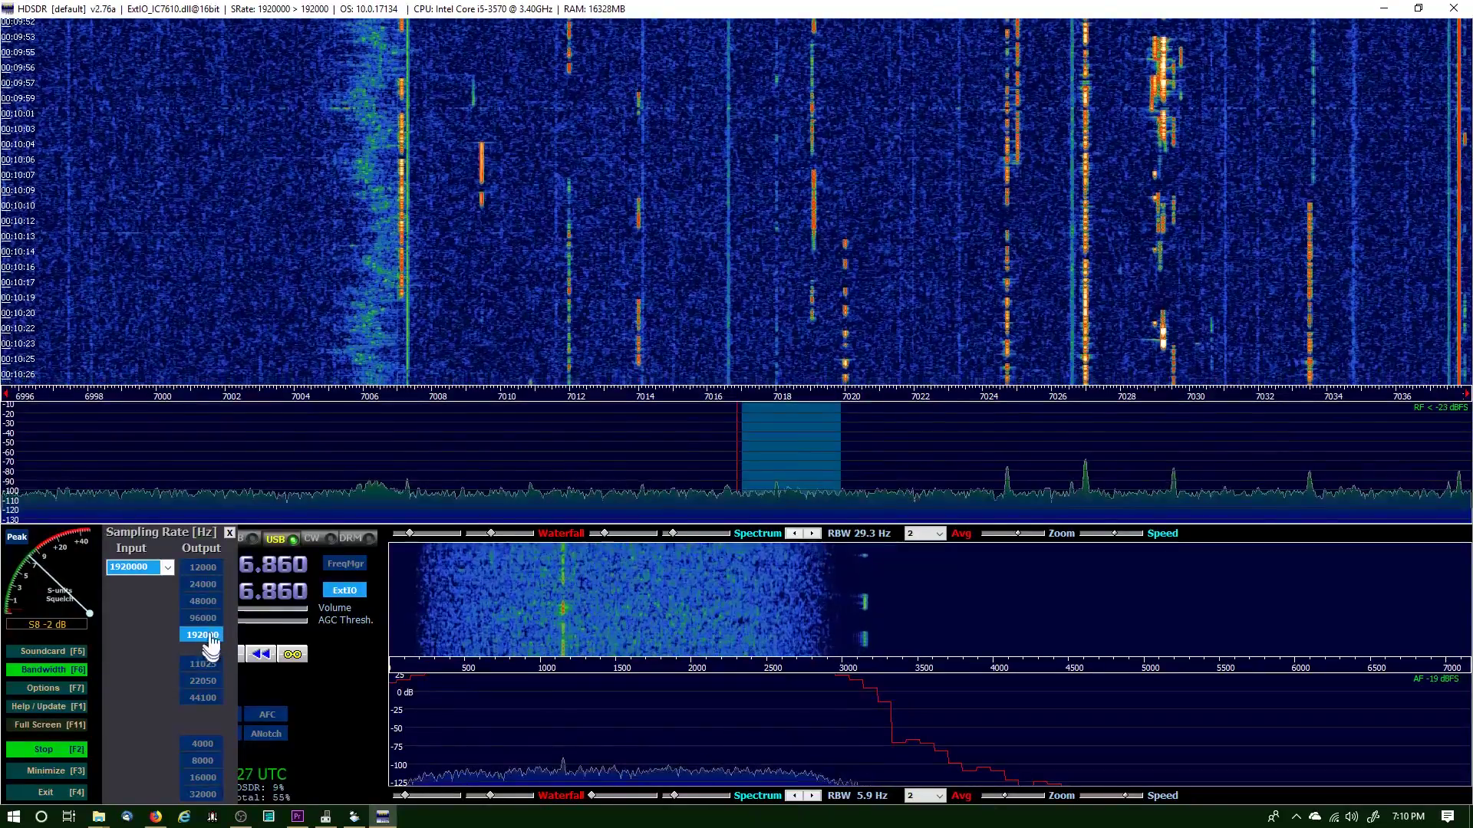
left_click(228, 533)
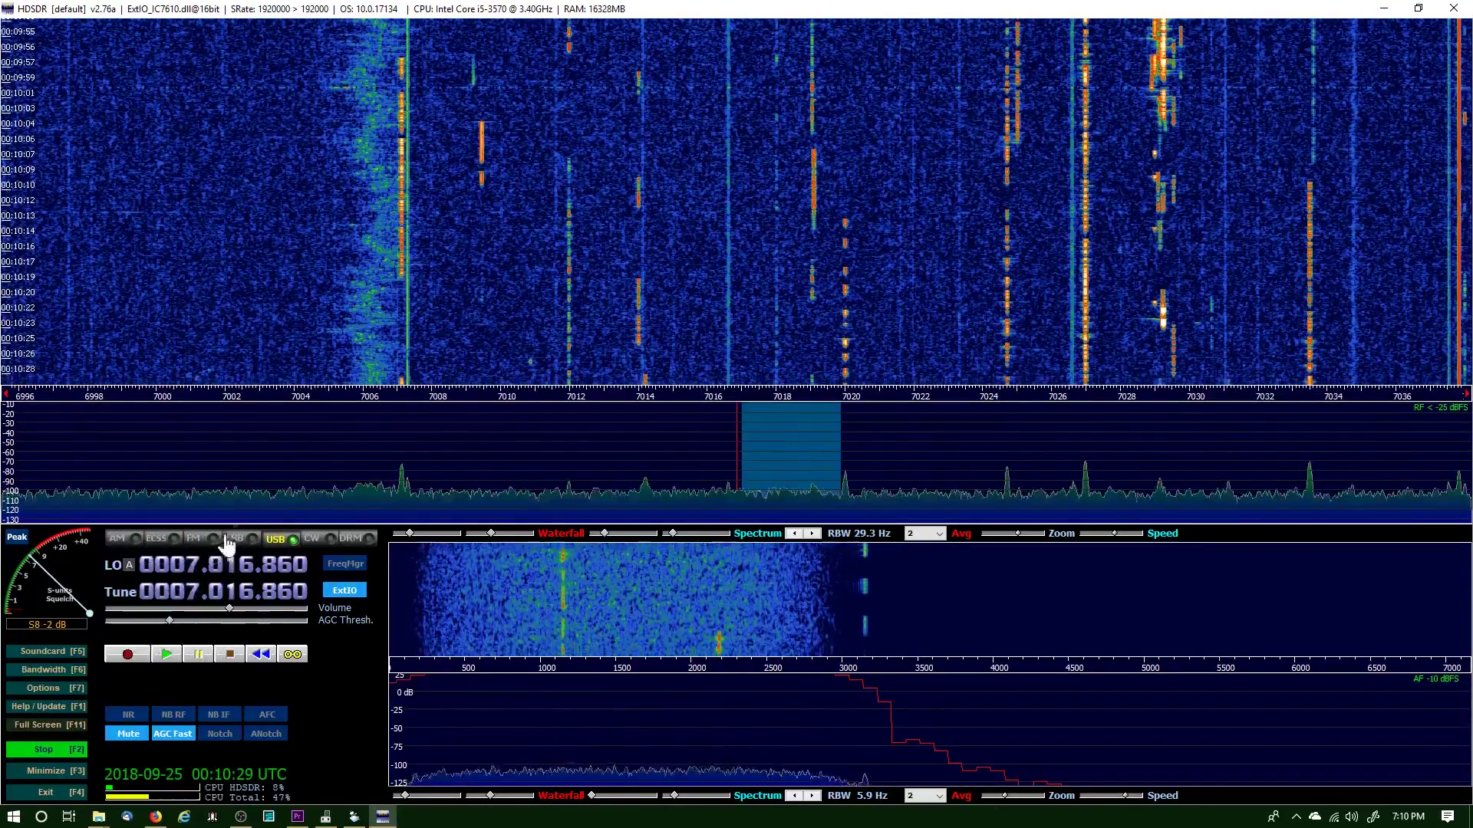
Set RX Output Channel Mode to IF as I (Left) / Q (Right) and IQ-Gain to +20 dB
left_click(69, 685)
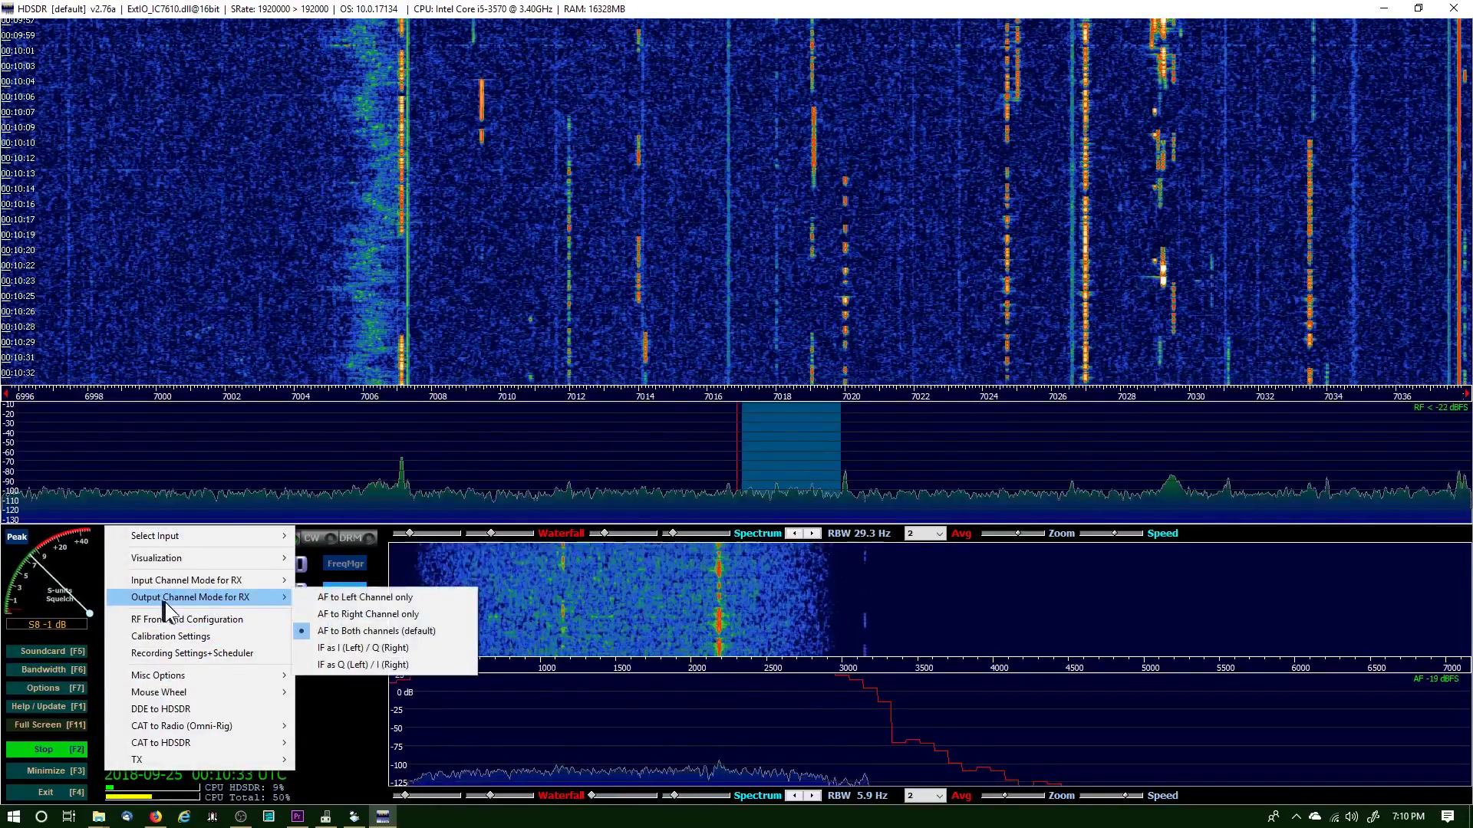
mouse_move(265, 606)
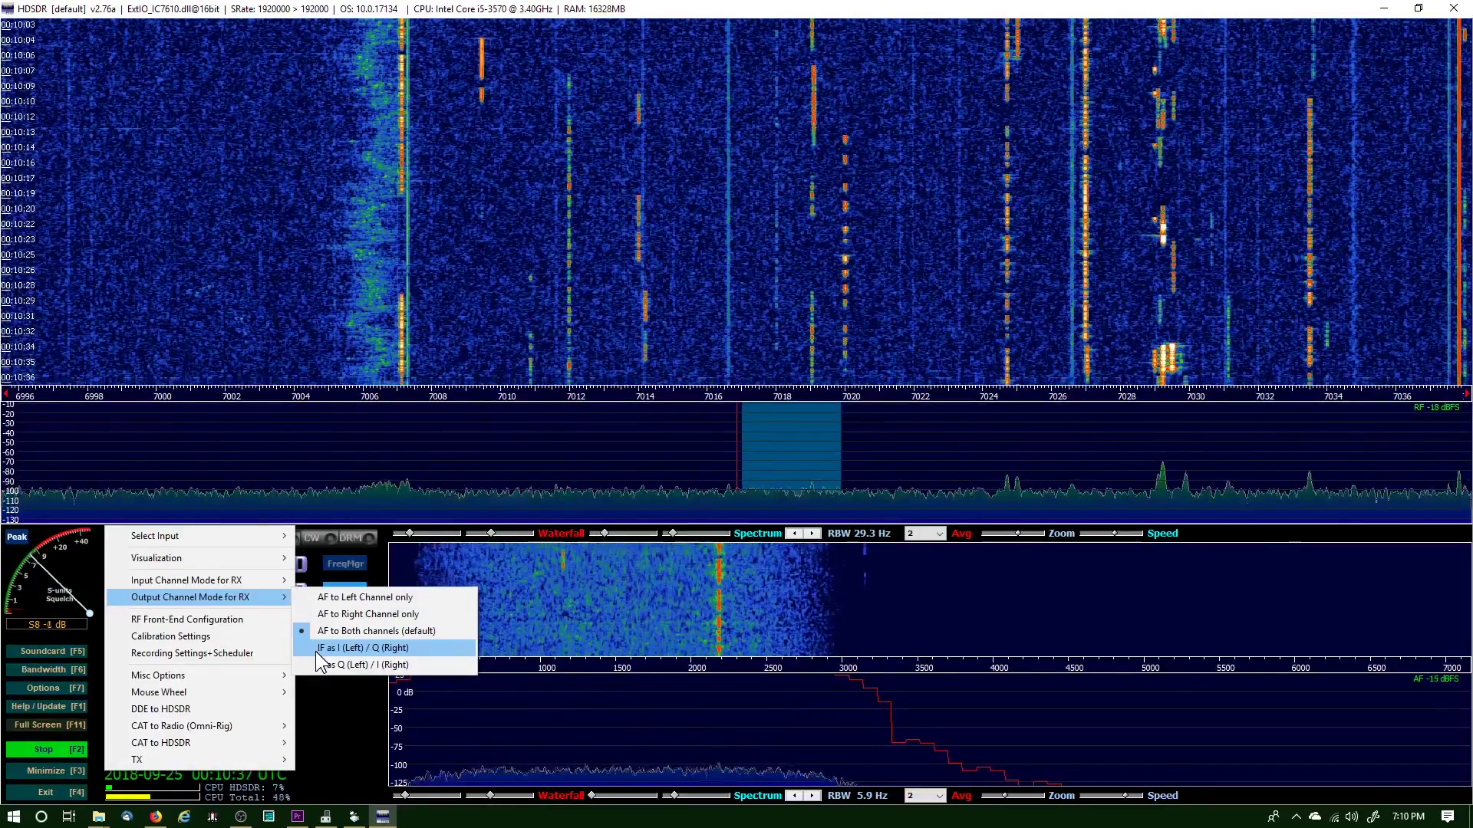
left_click(315, 649)
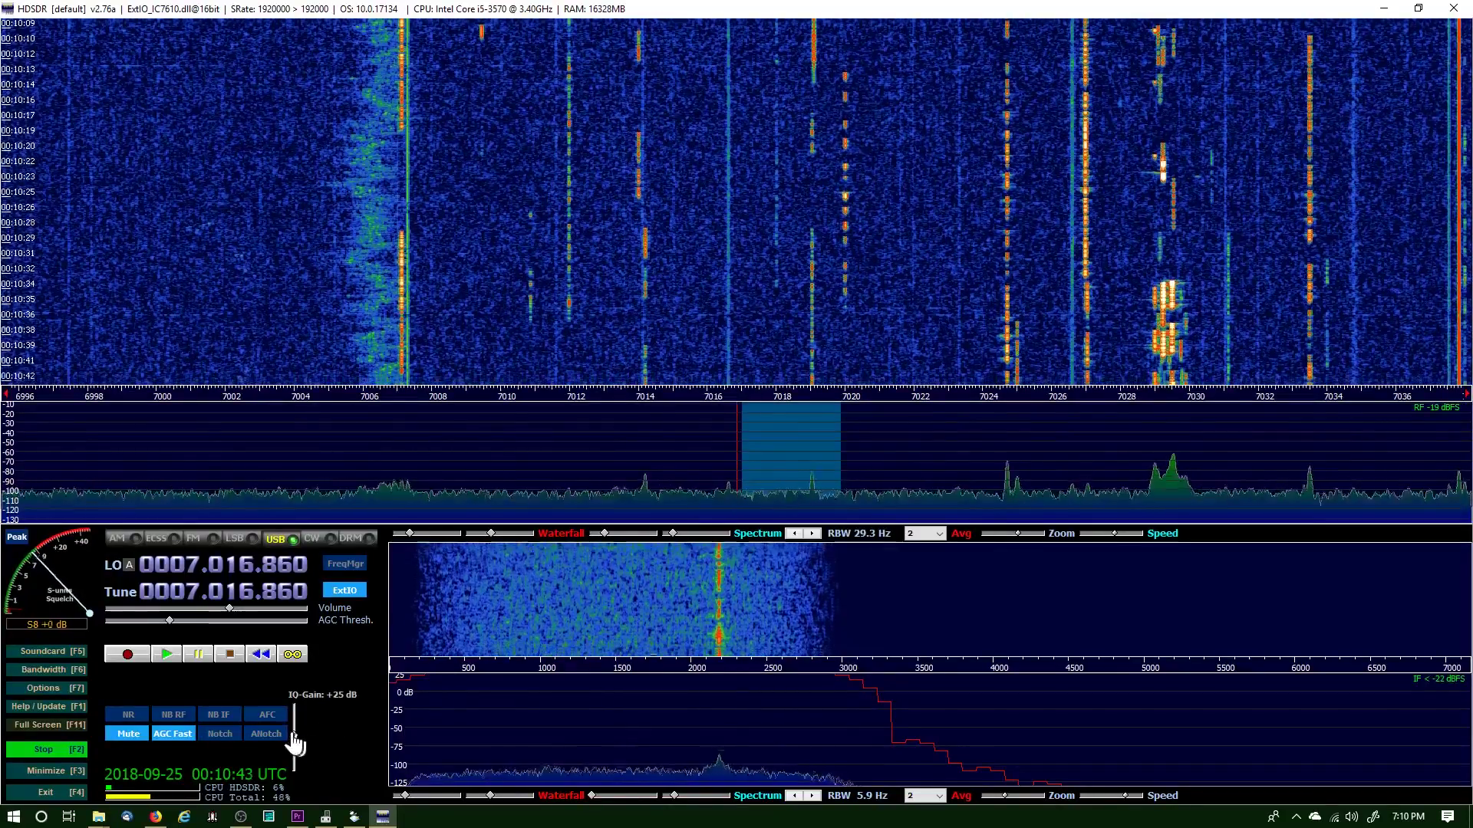
left_click_drag(296, 744, 296, 776)
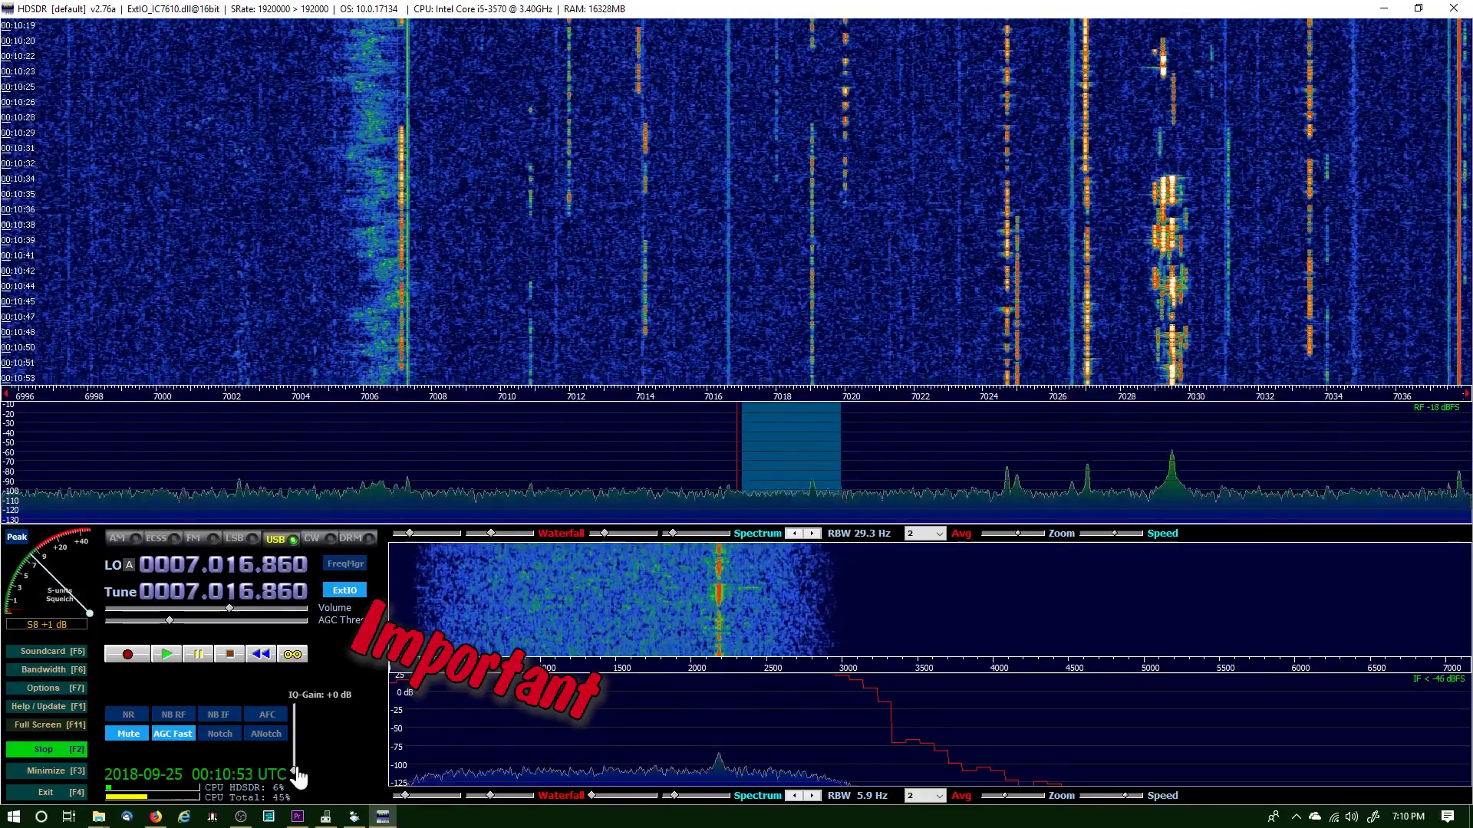
left_click_drag(302, 769, 302, 746)
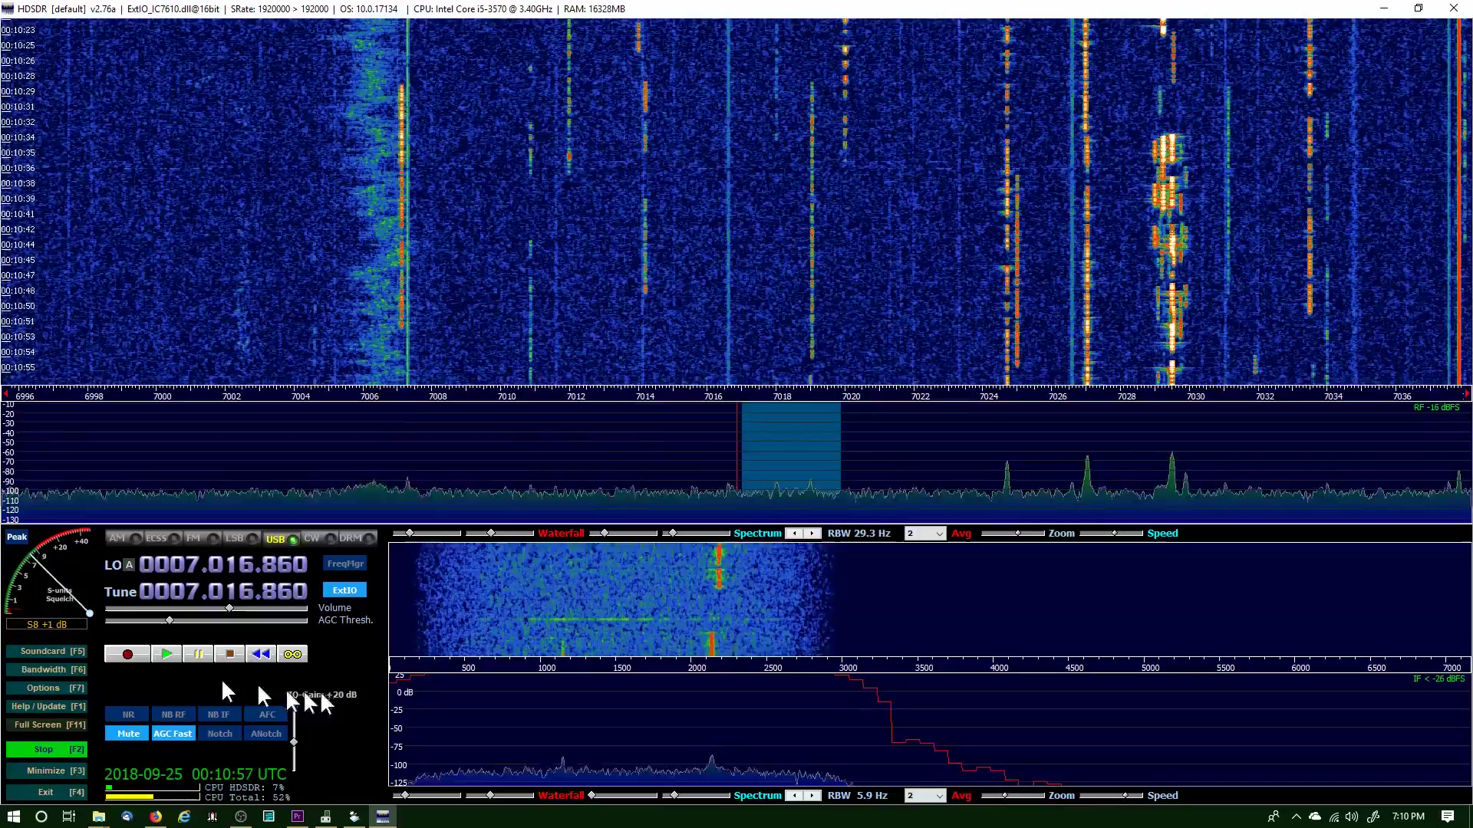
Review the CAT to HDSDR port and baud rate, then activate it with PTT left at none
left_click(52, 688)
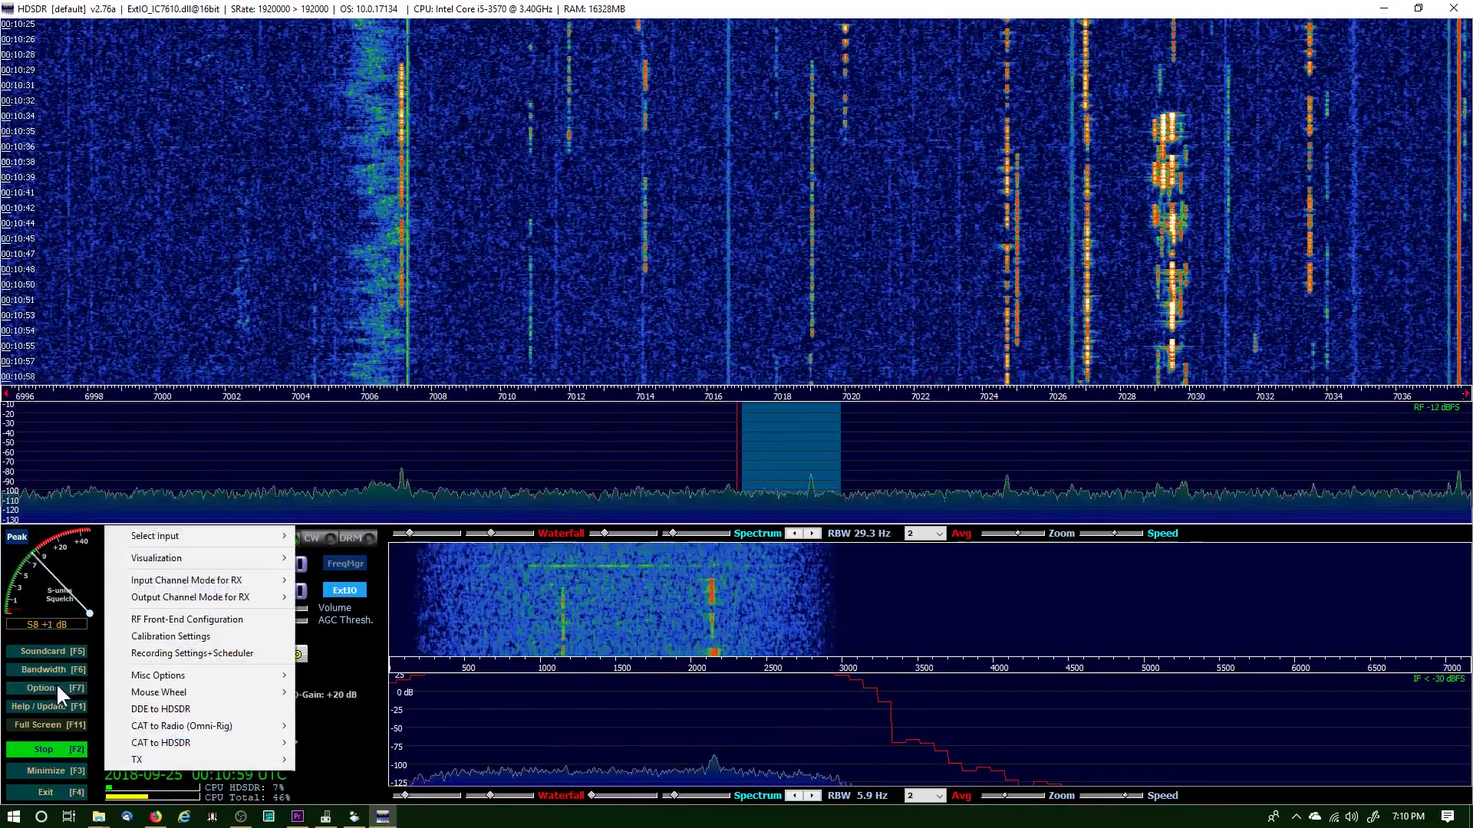
mouse_move(122, 743)
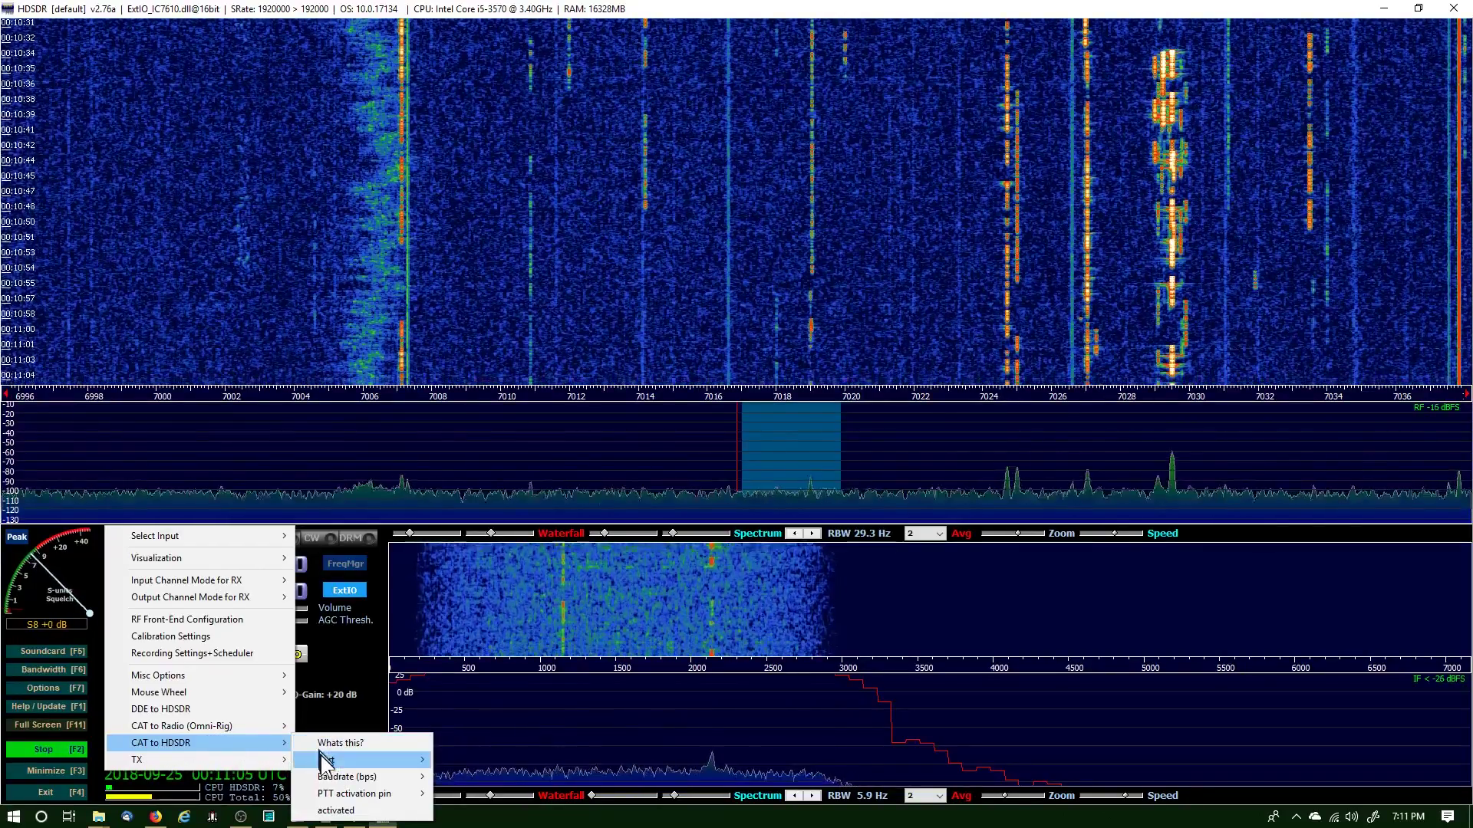
mouse_move(345, 761)
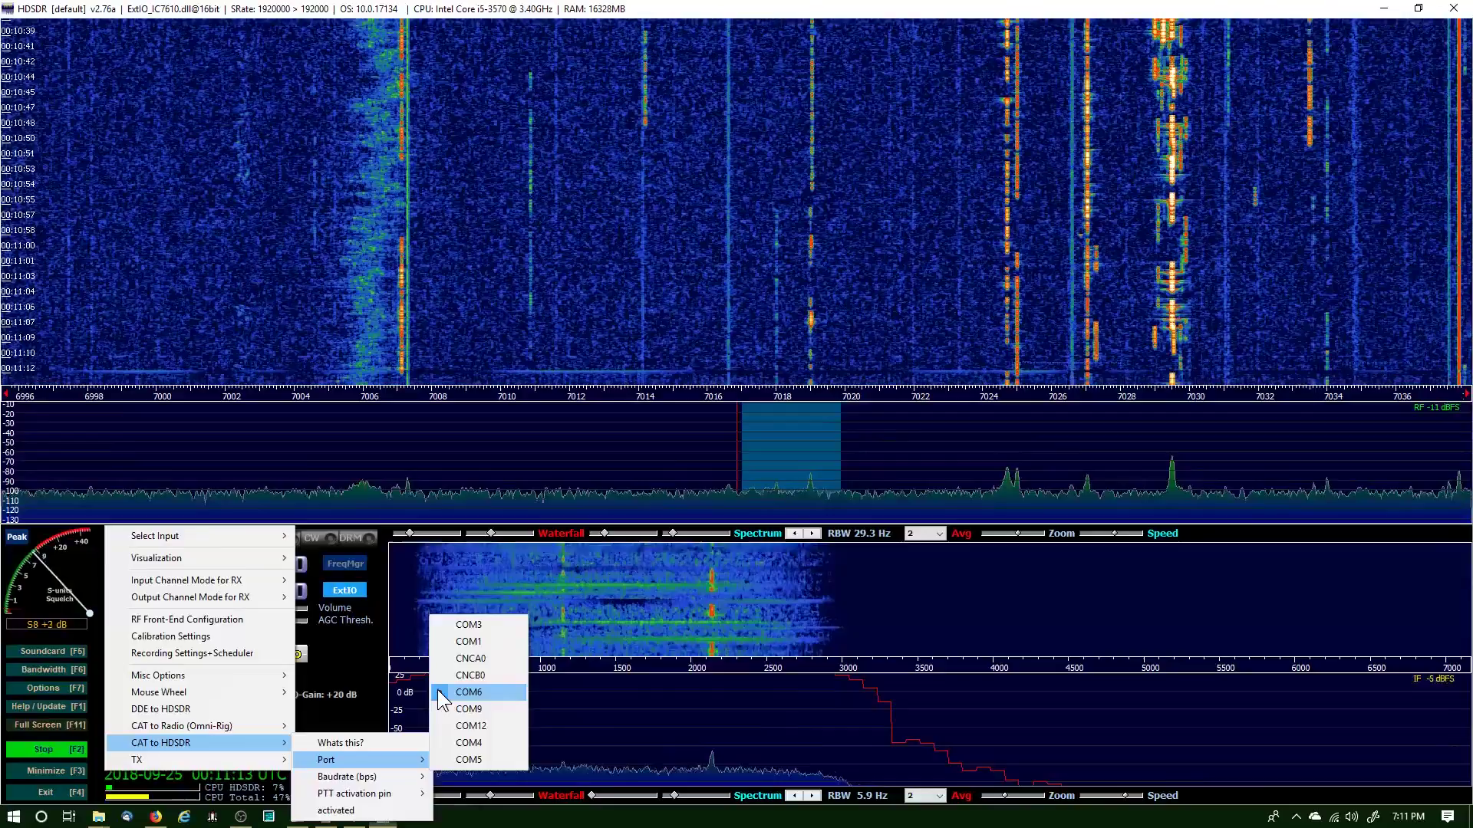
mouse_move(405, 778)
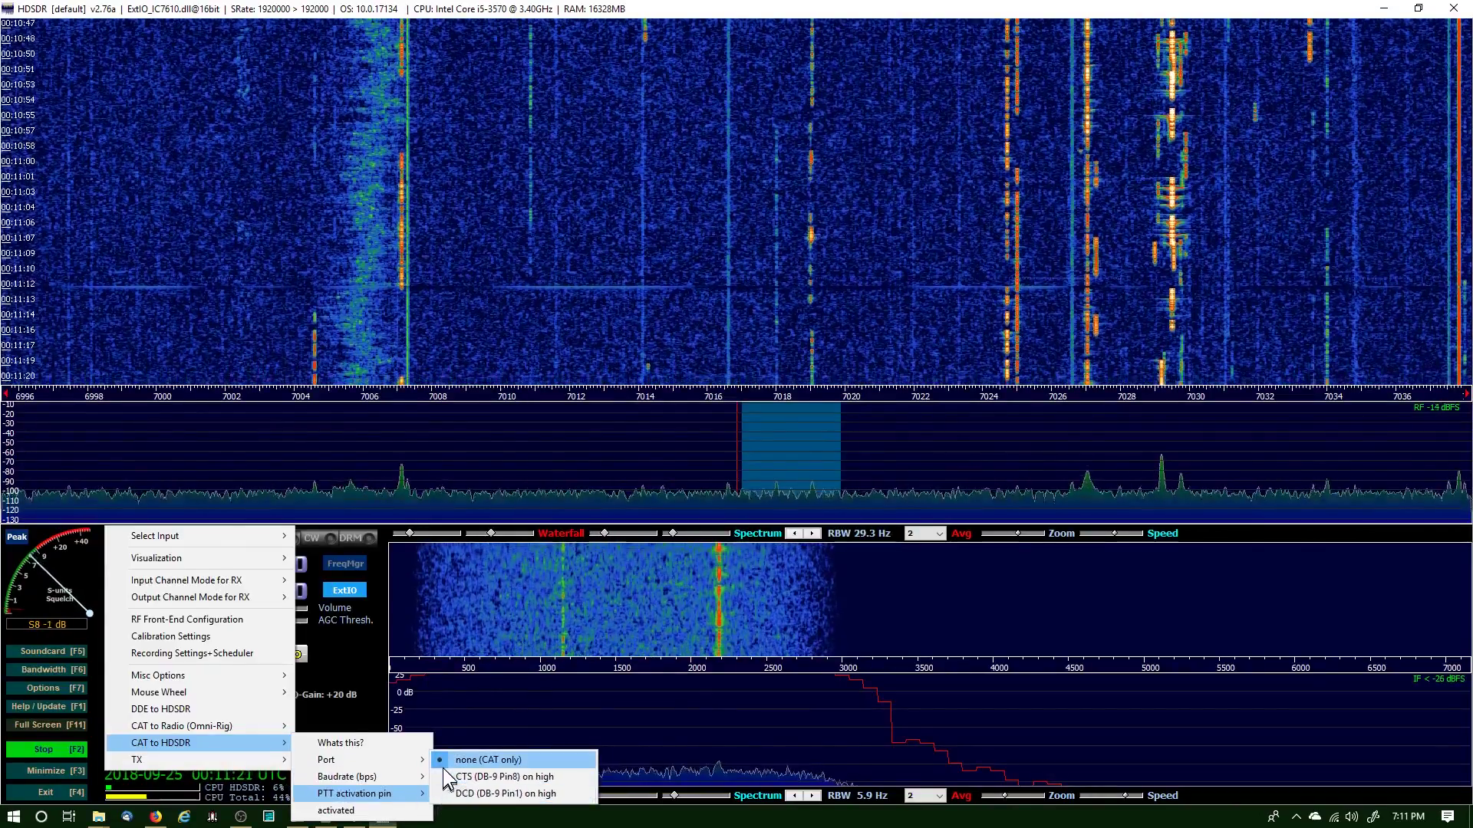
left_click(360, 811)
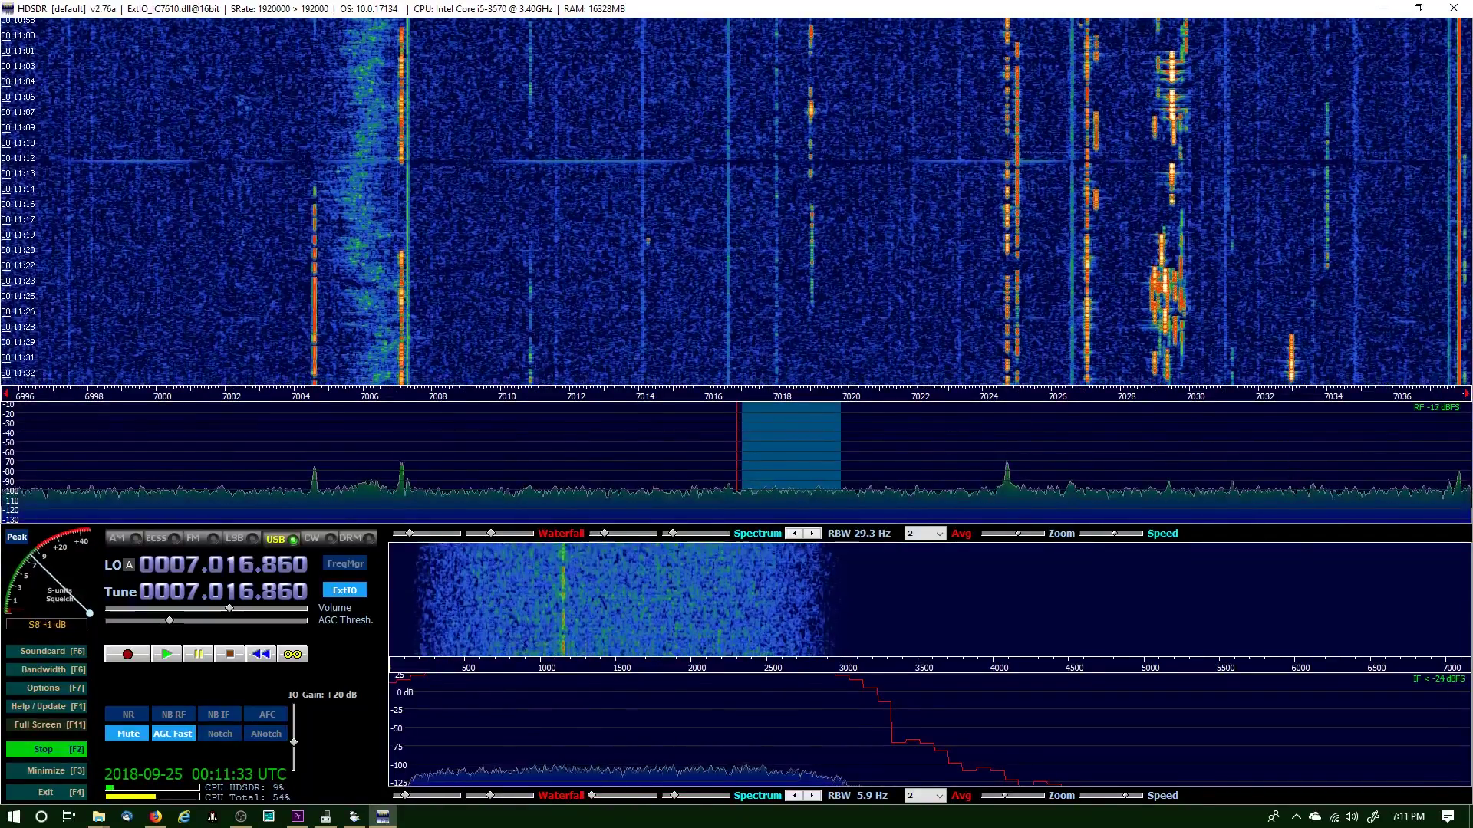
Restore HDSDR to a full-height left-half window and narrow the IF filter to about 1,112 Hz
left_click(1417, 9)
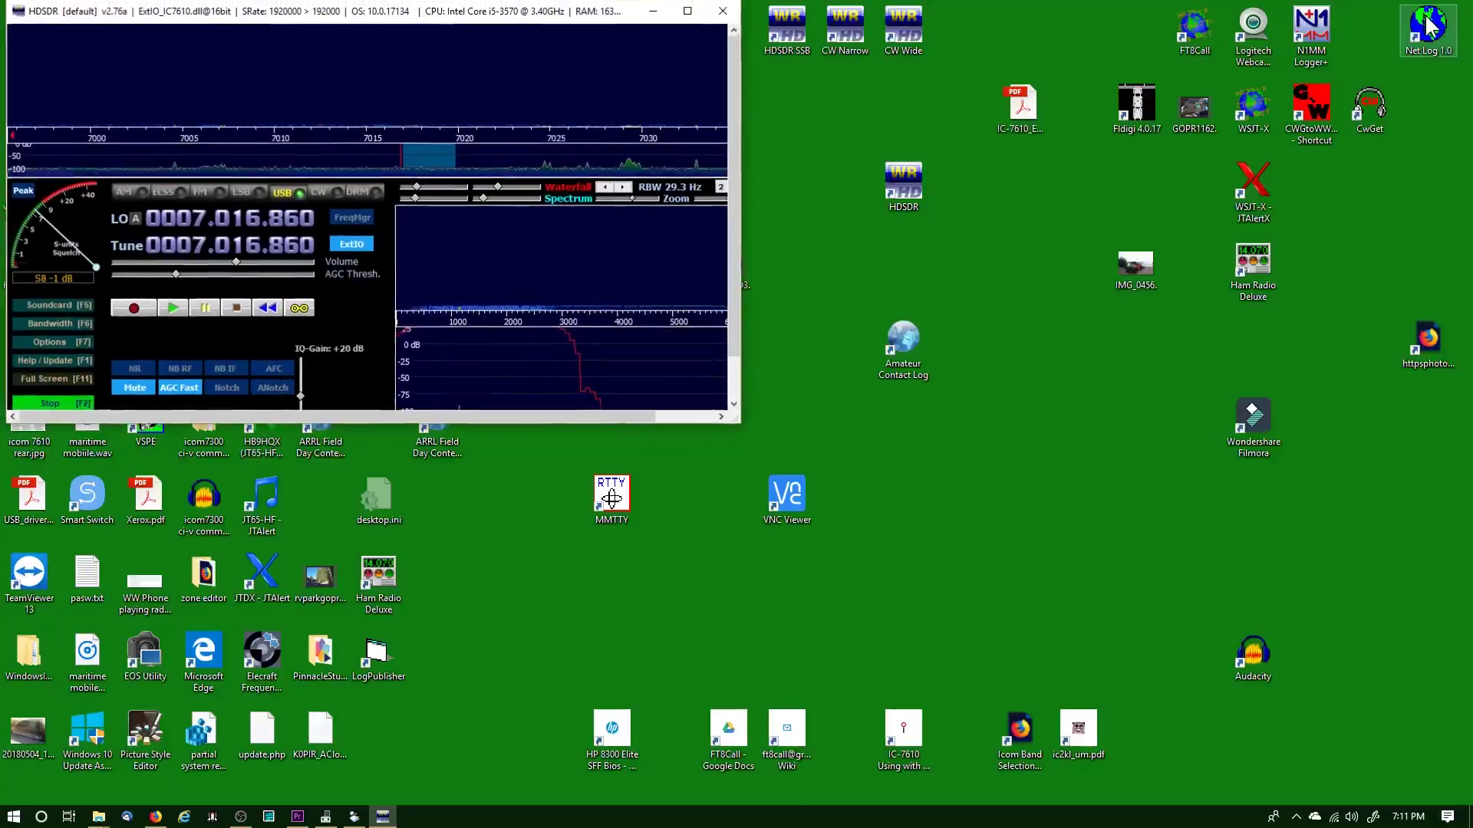
left_click_drag(661, 422, 633, 807)
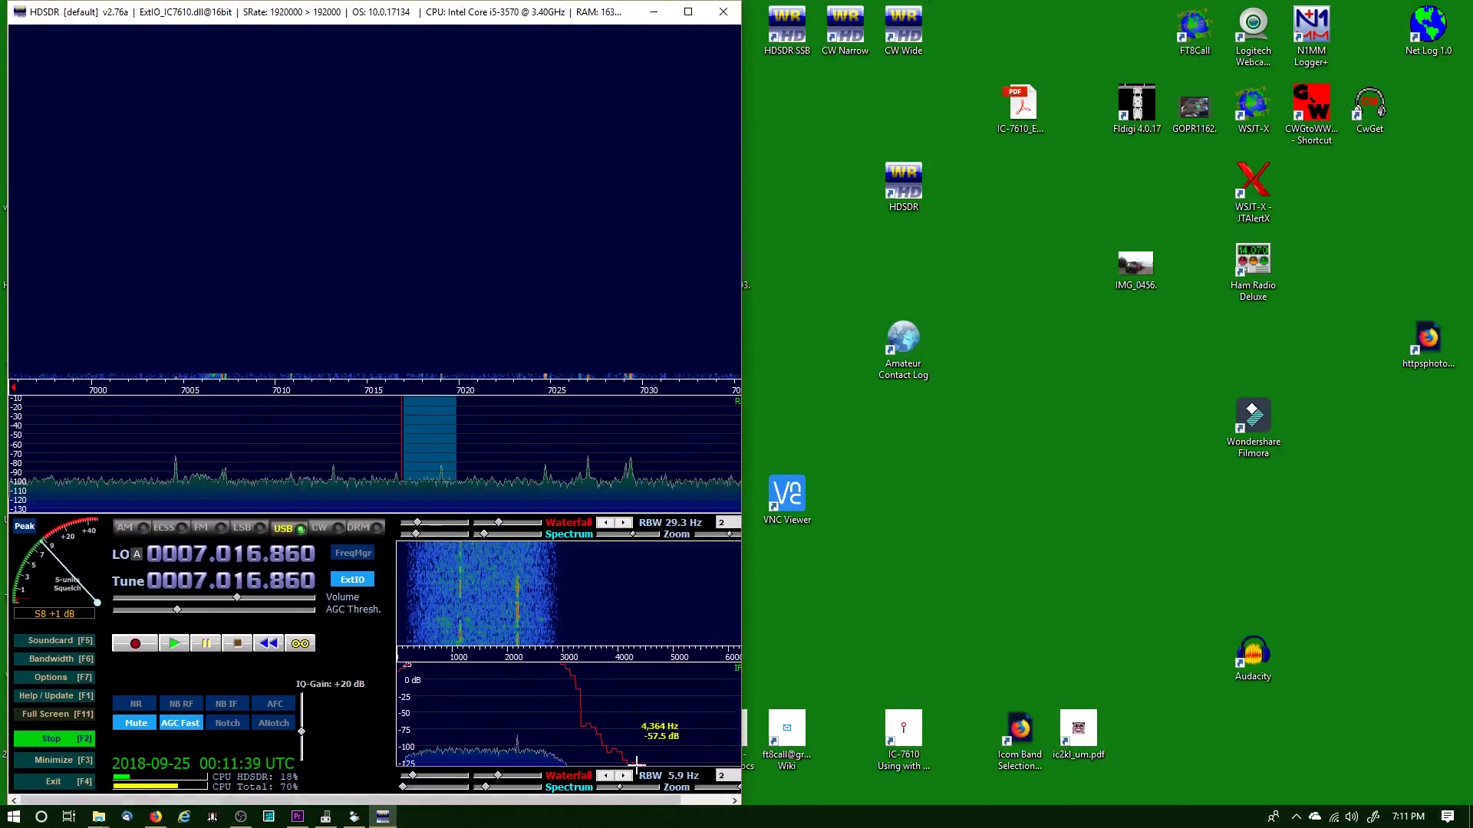
left_click_drag(582, 681, 398, 666)
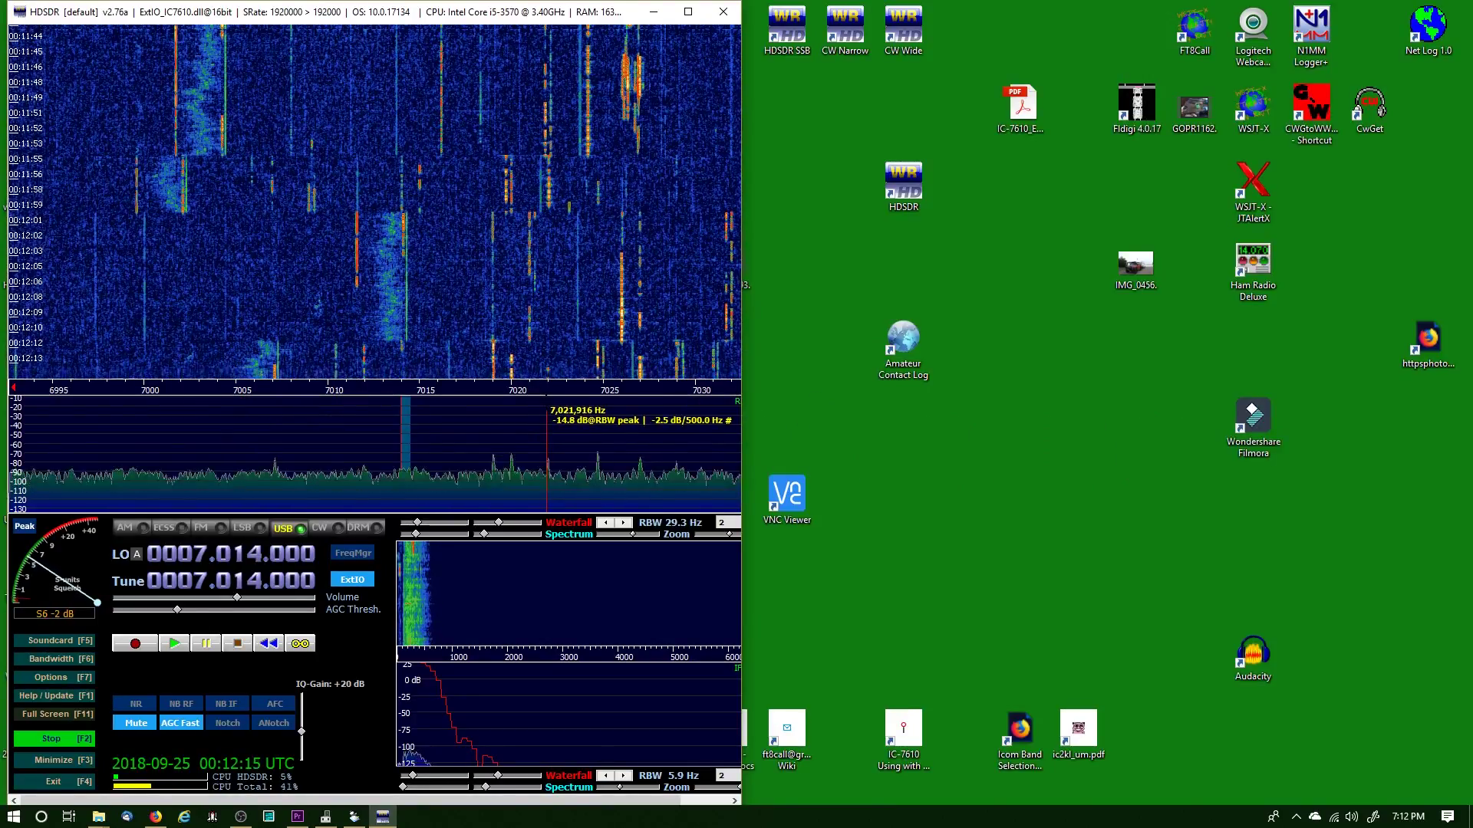
Launch CW Skimmer from the taskbar and show its Band Scope from the View menu
left_click(269, 817)
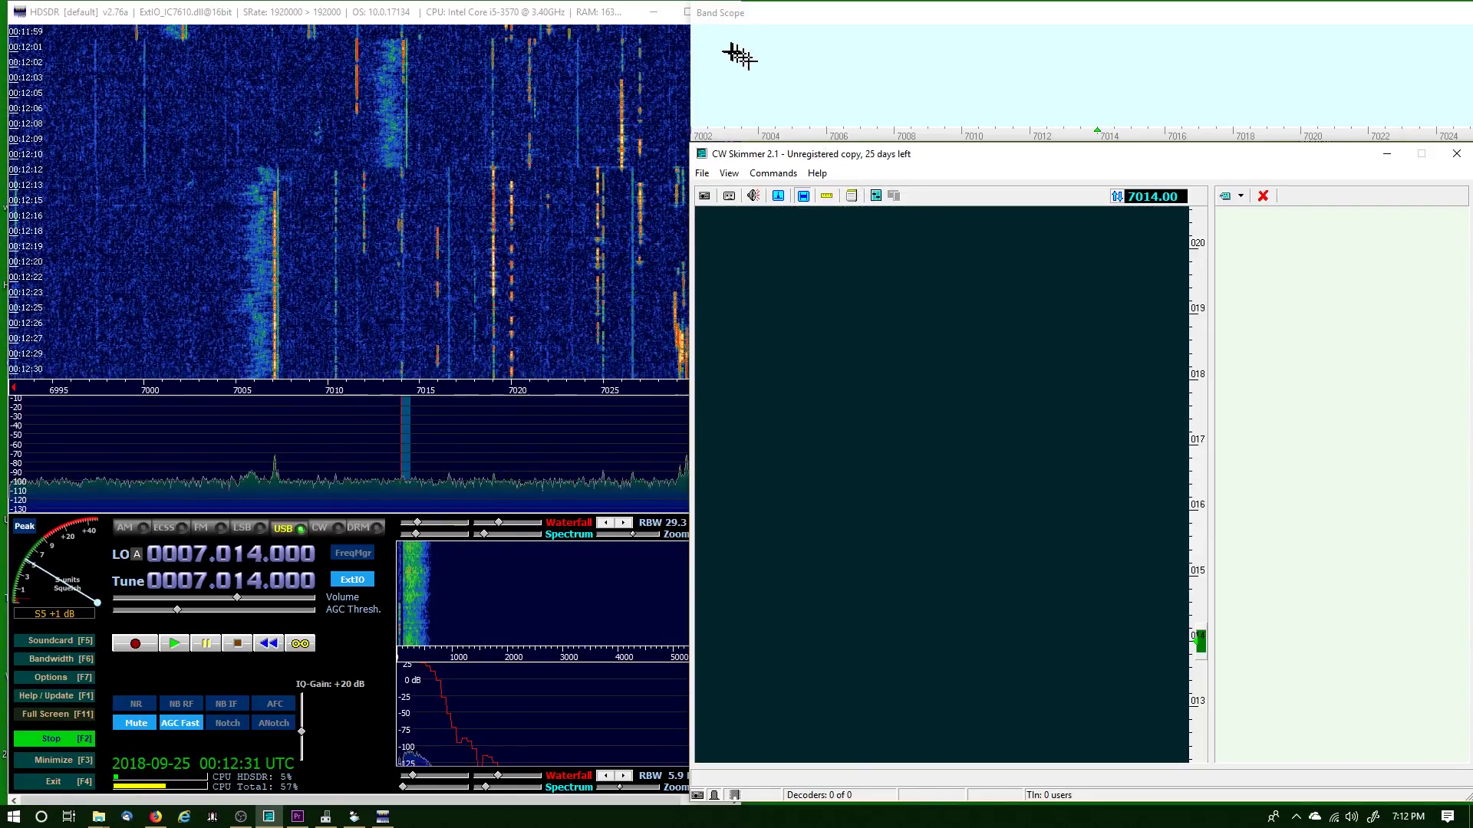
left_click(729, 175)
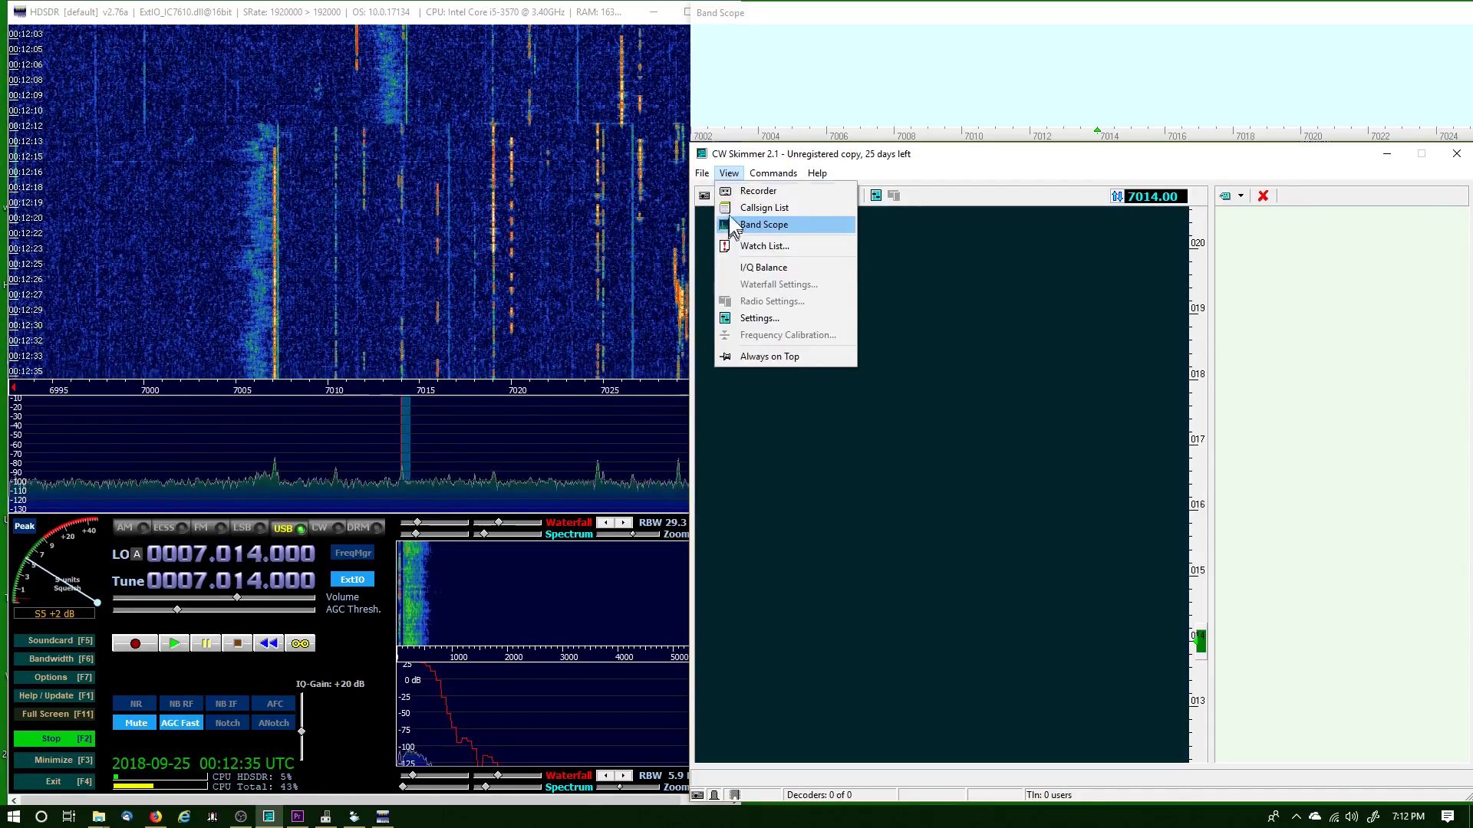
left_click(757, 161)
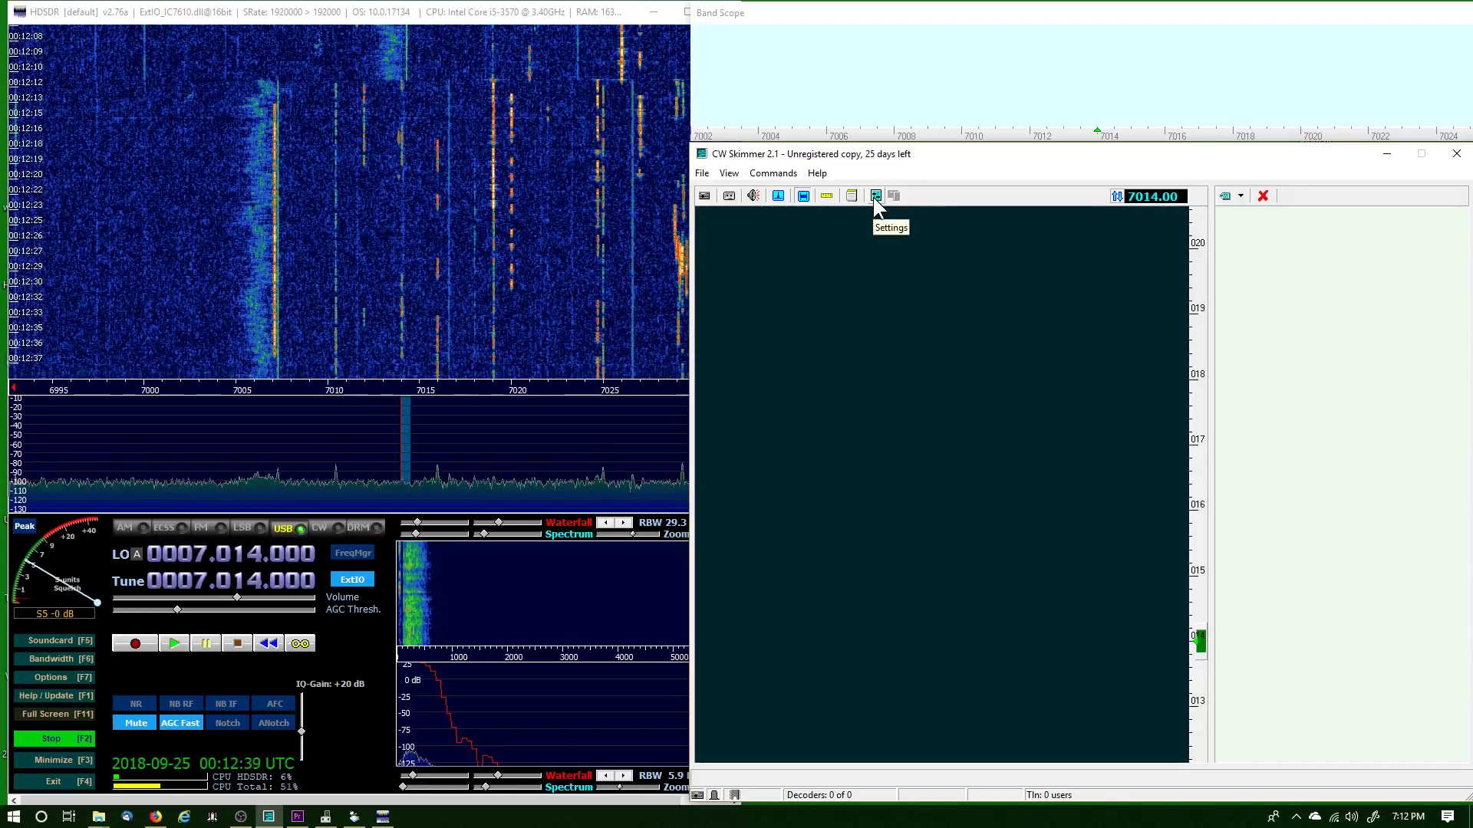
Check CW Skimmer's SoftRock-IF 192 kHz radio setting and Hi-Fi Cable Output signal device
left_click(875, 196)
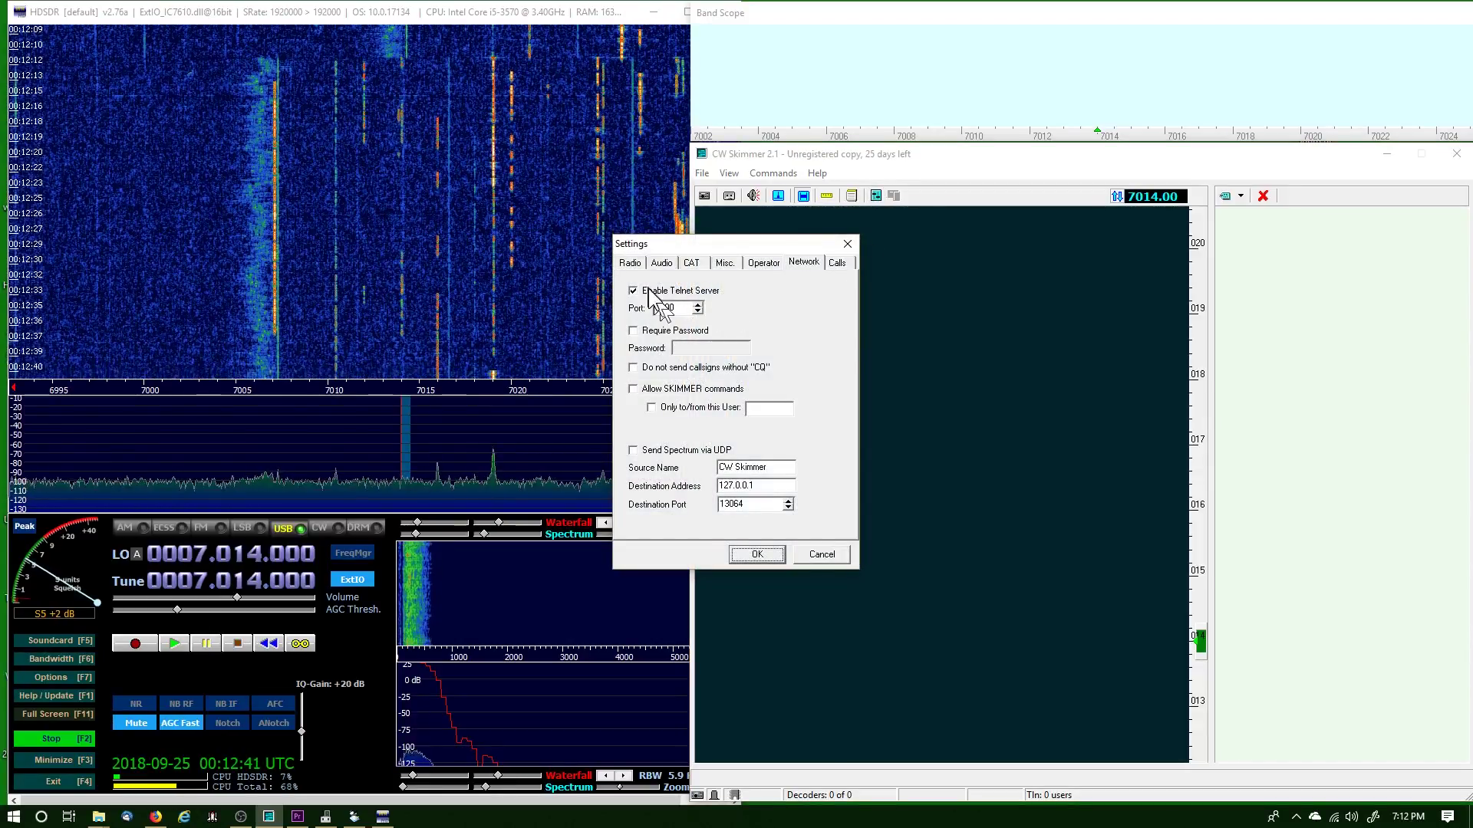
left_click(630, 264)
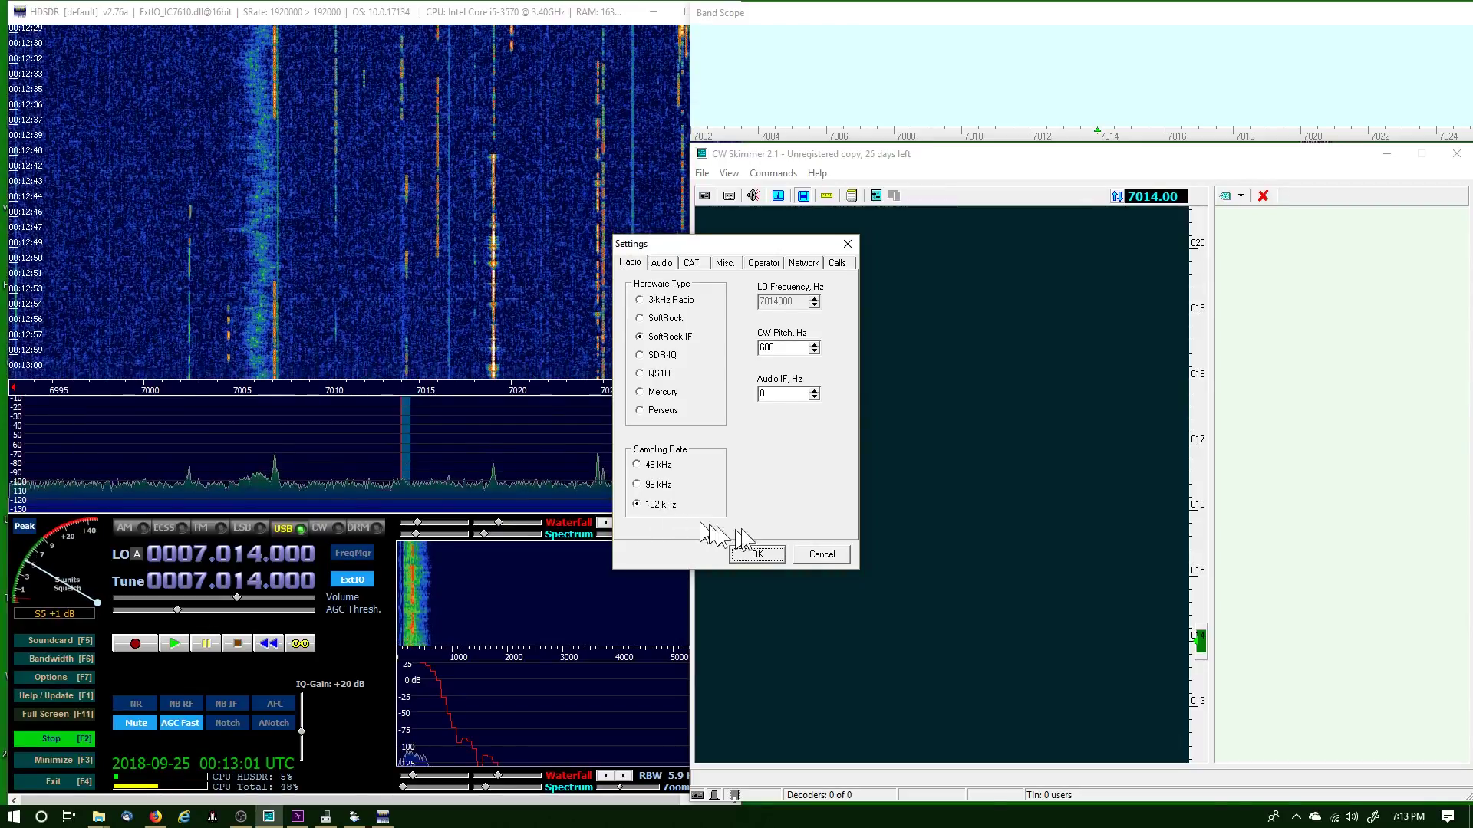
left_click(662, 263)
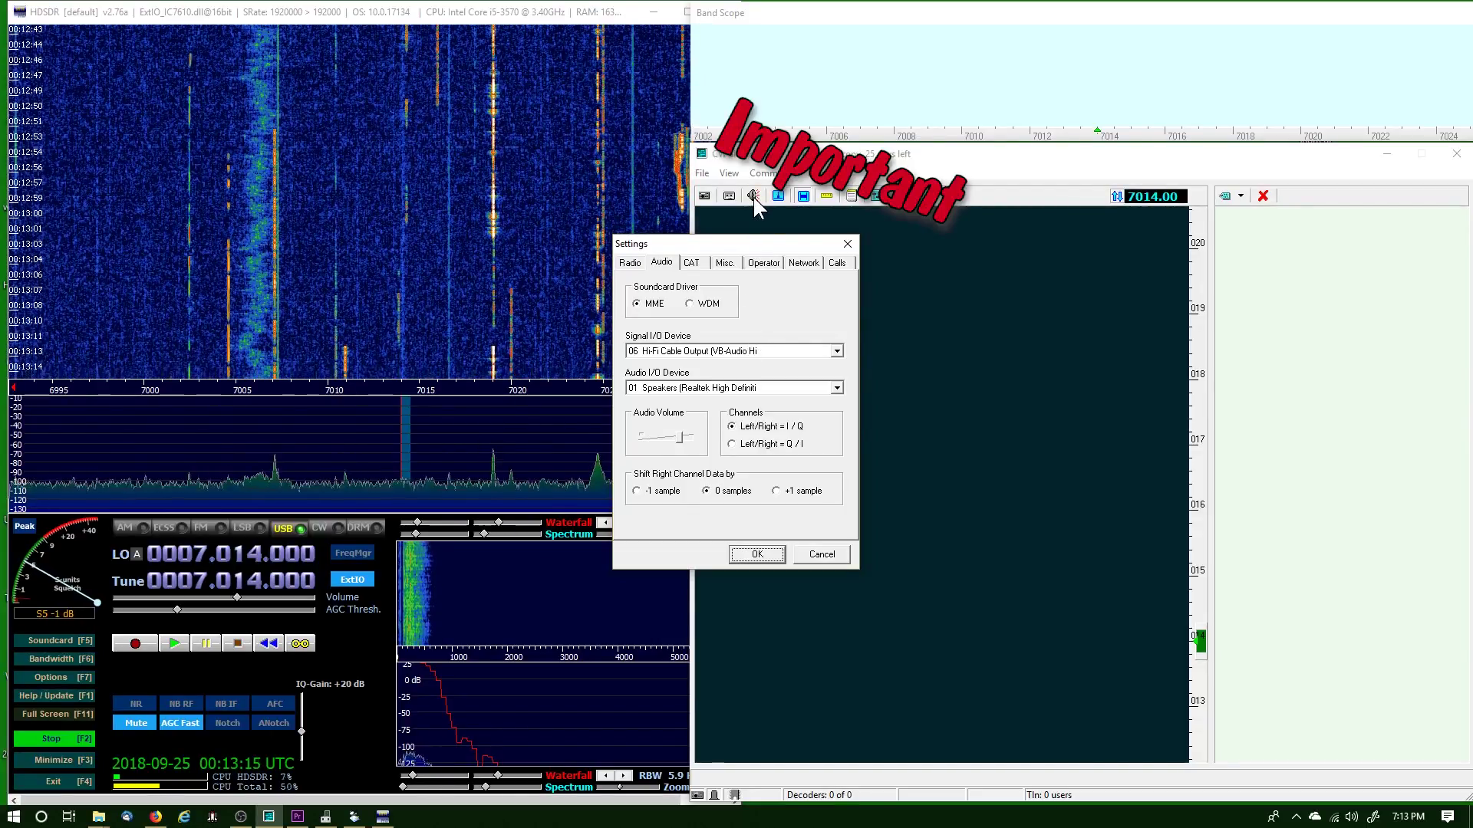
mouse_move(669, 453)
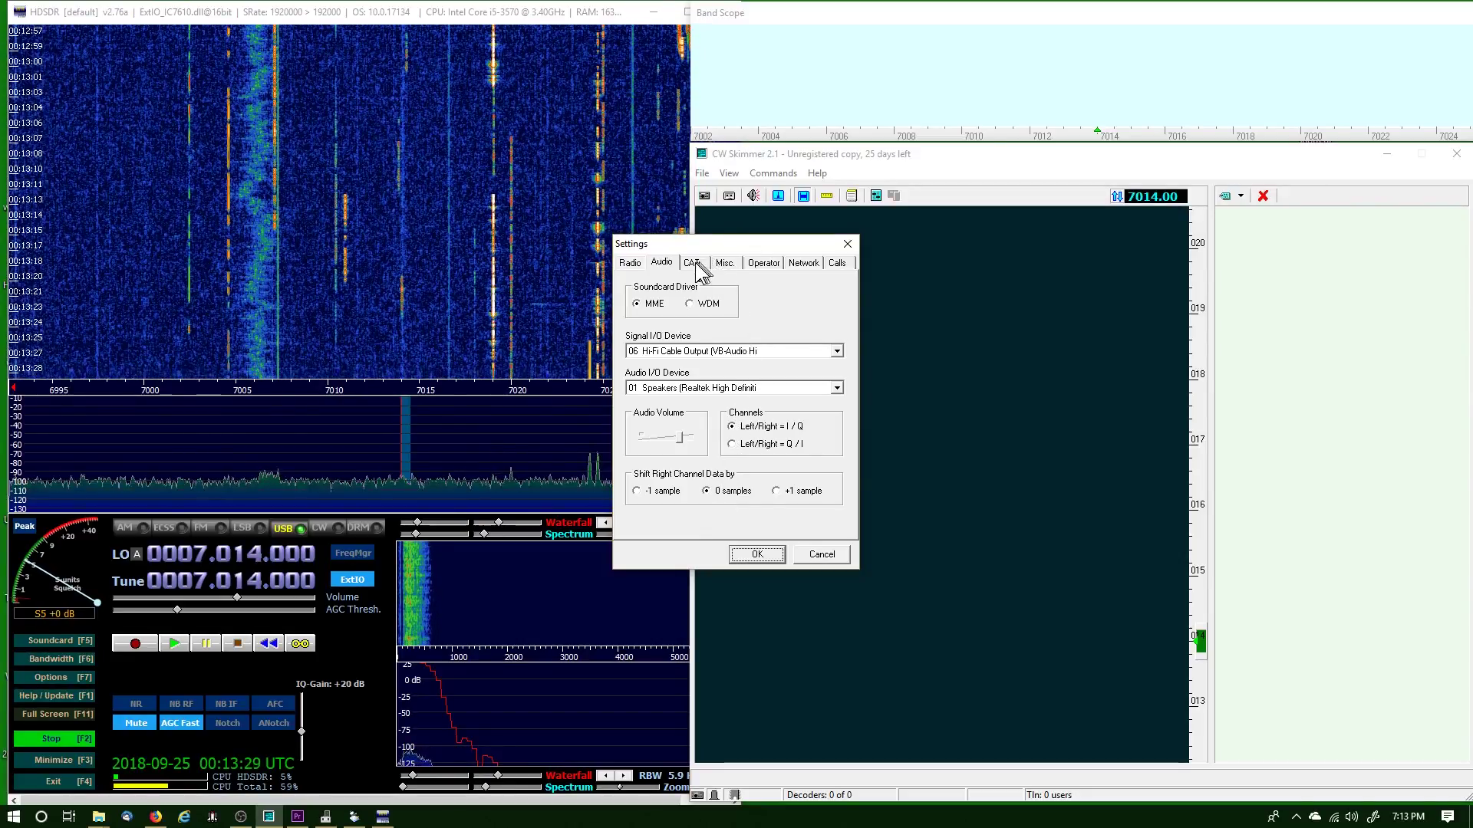
Review CW Skimmer's settings tabs, raise the maximum CW decoders, and show CAT settings
left_click(836, 264)
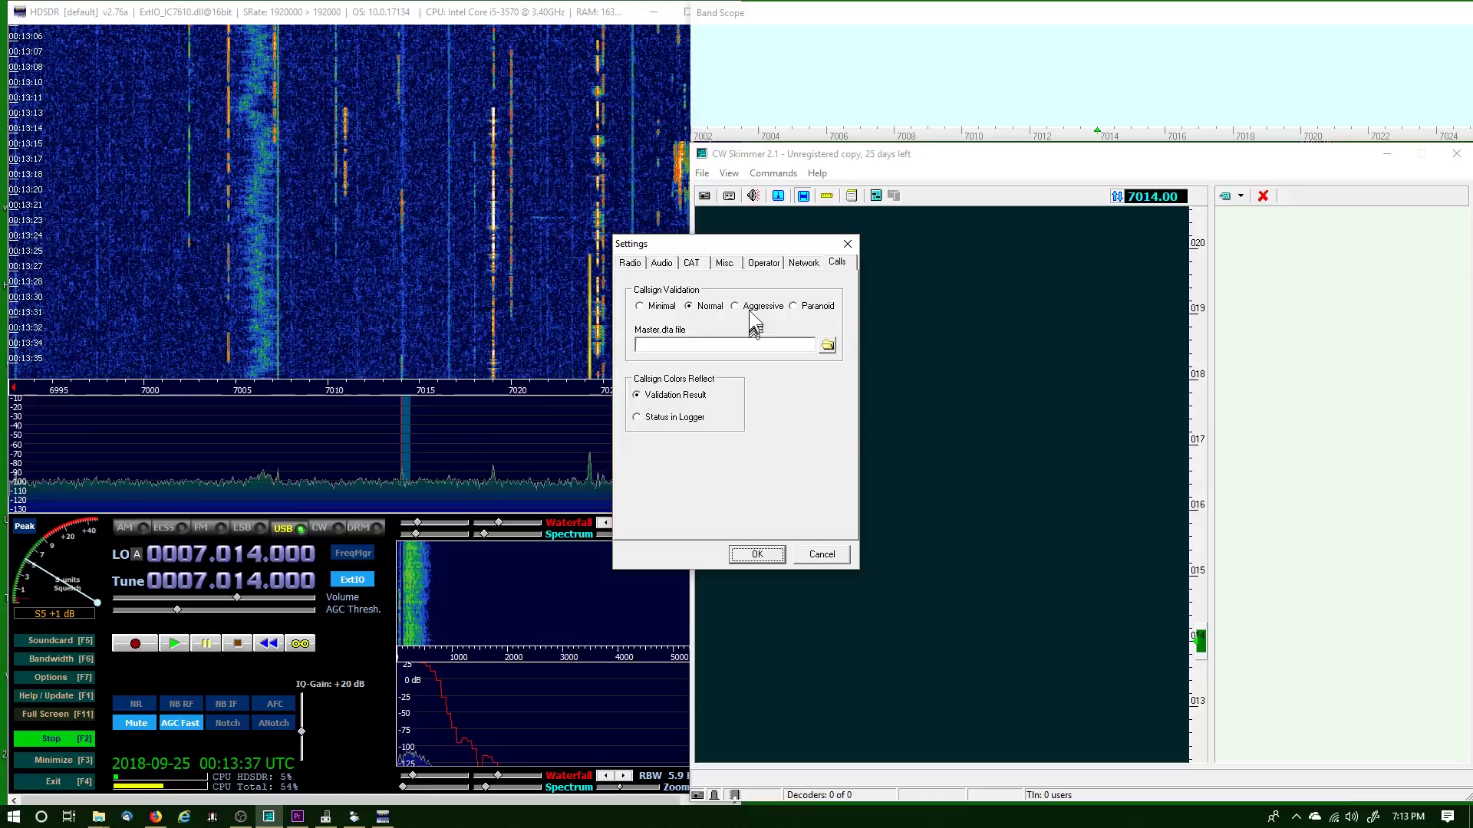
left_click(803, 263)
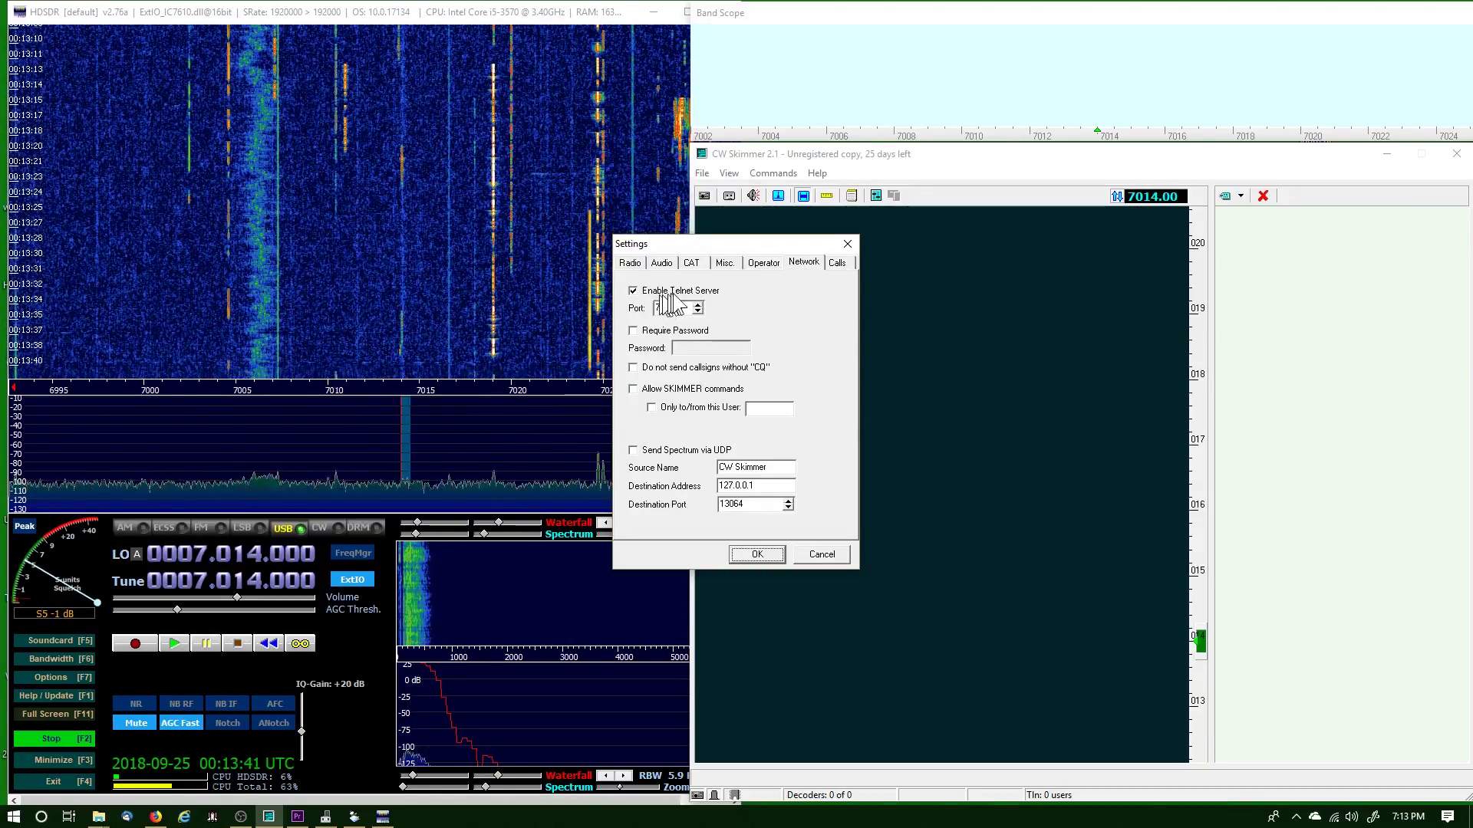
left_click(764, 264)
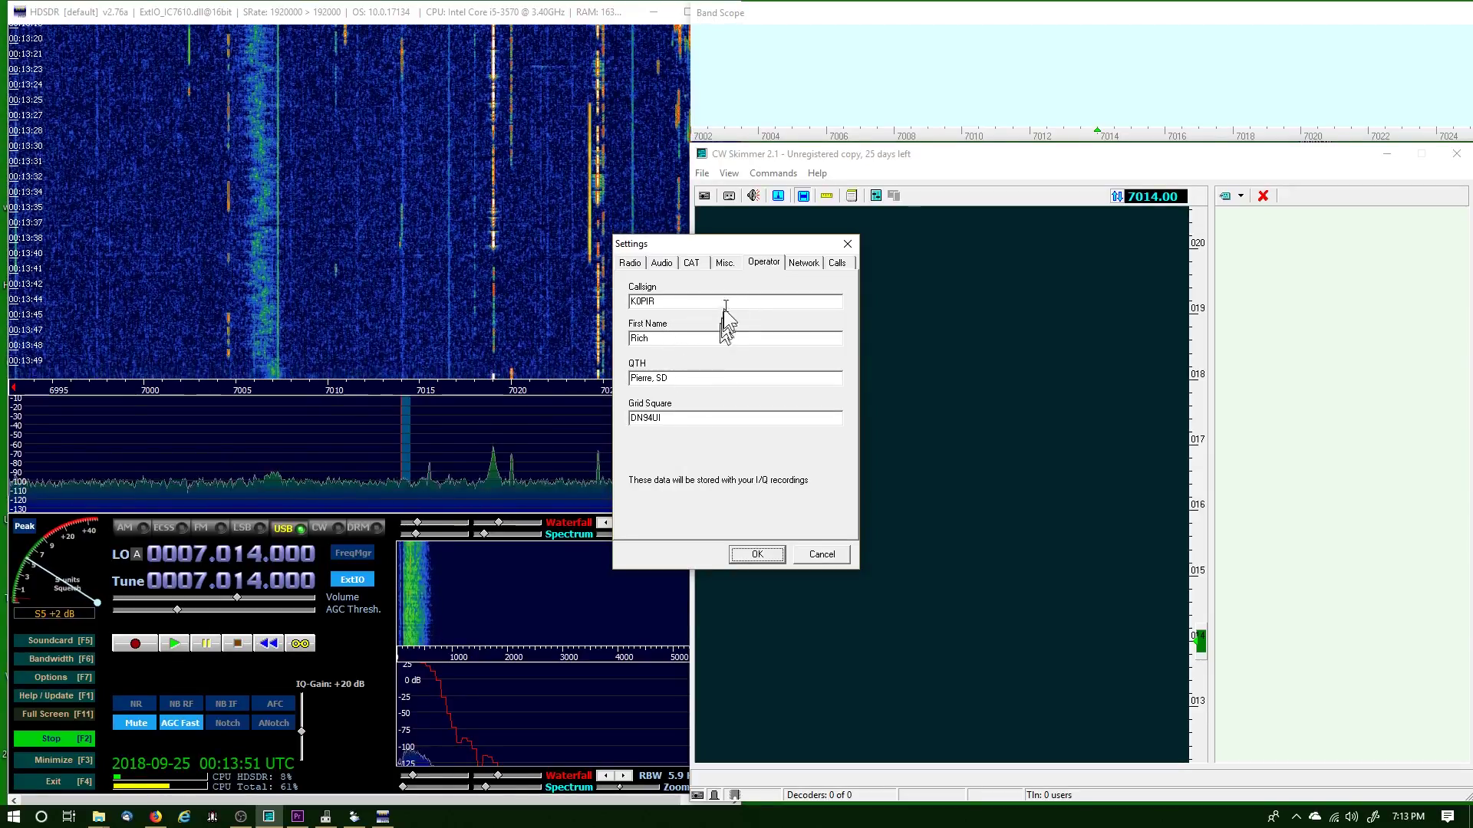
left_click(724, 264)
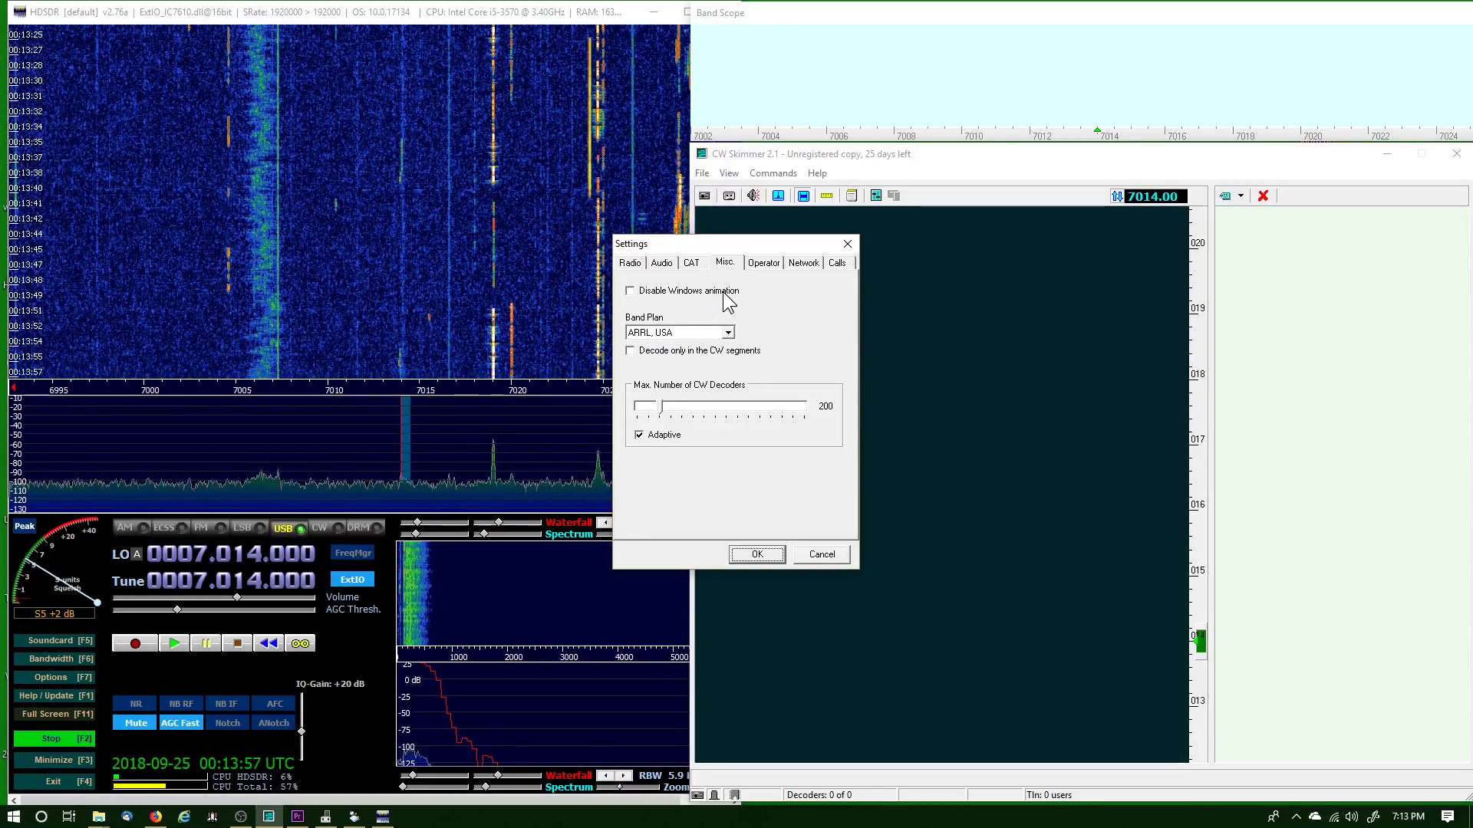
left_click_drag(662, 406, 805, 421)
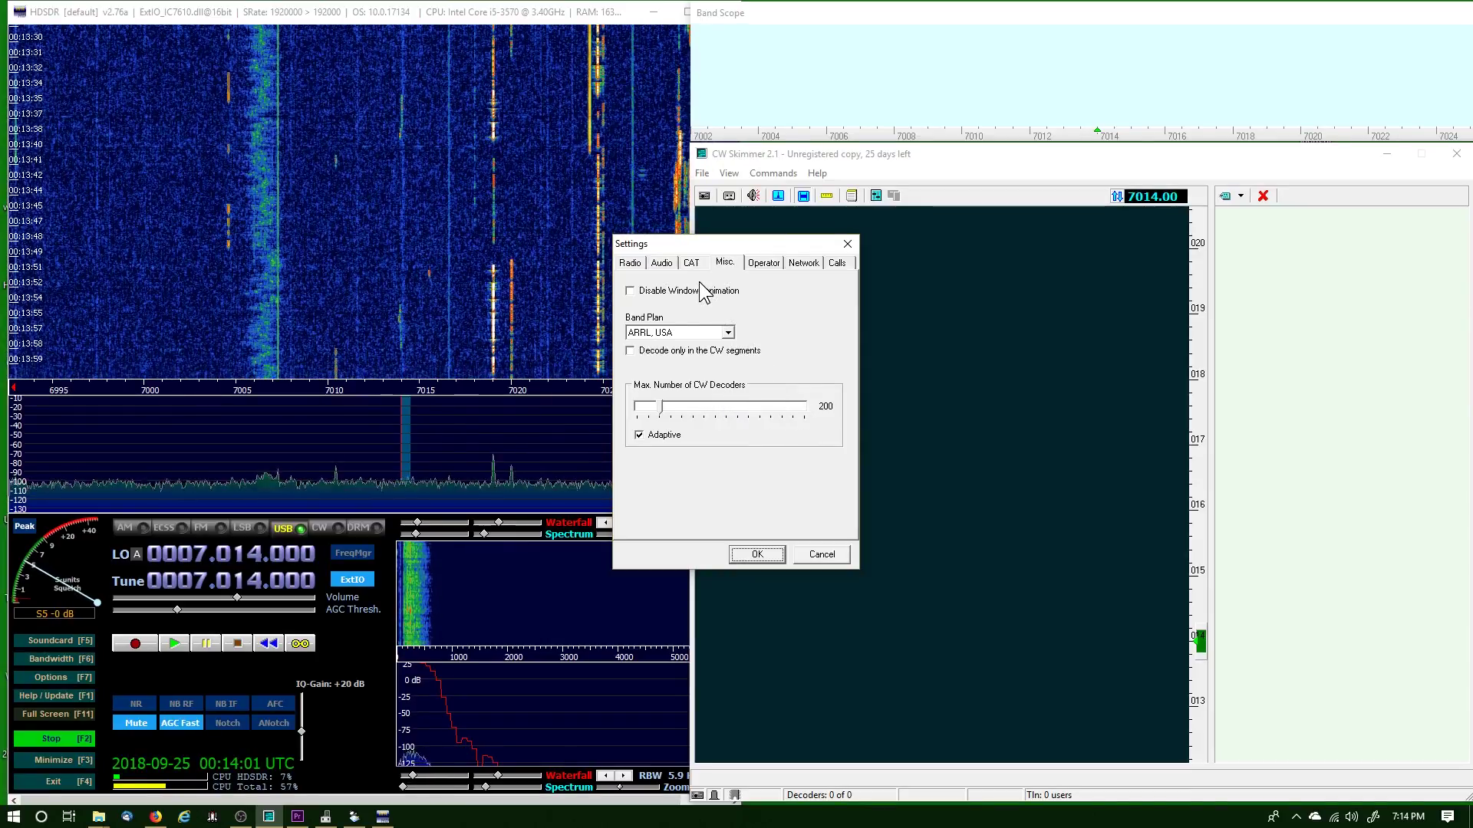
left_click(692, 263)
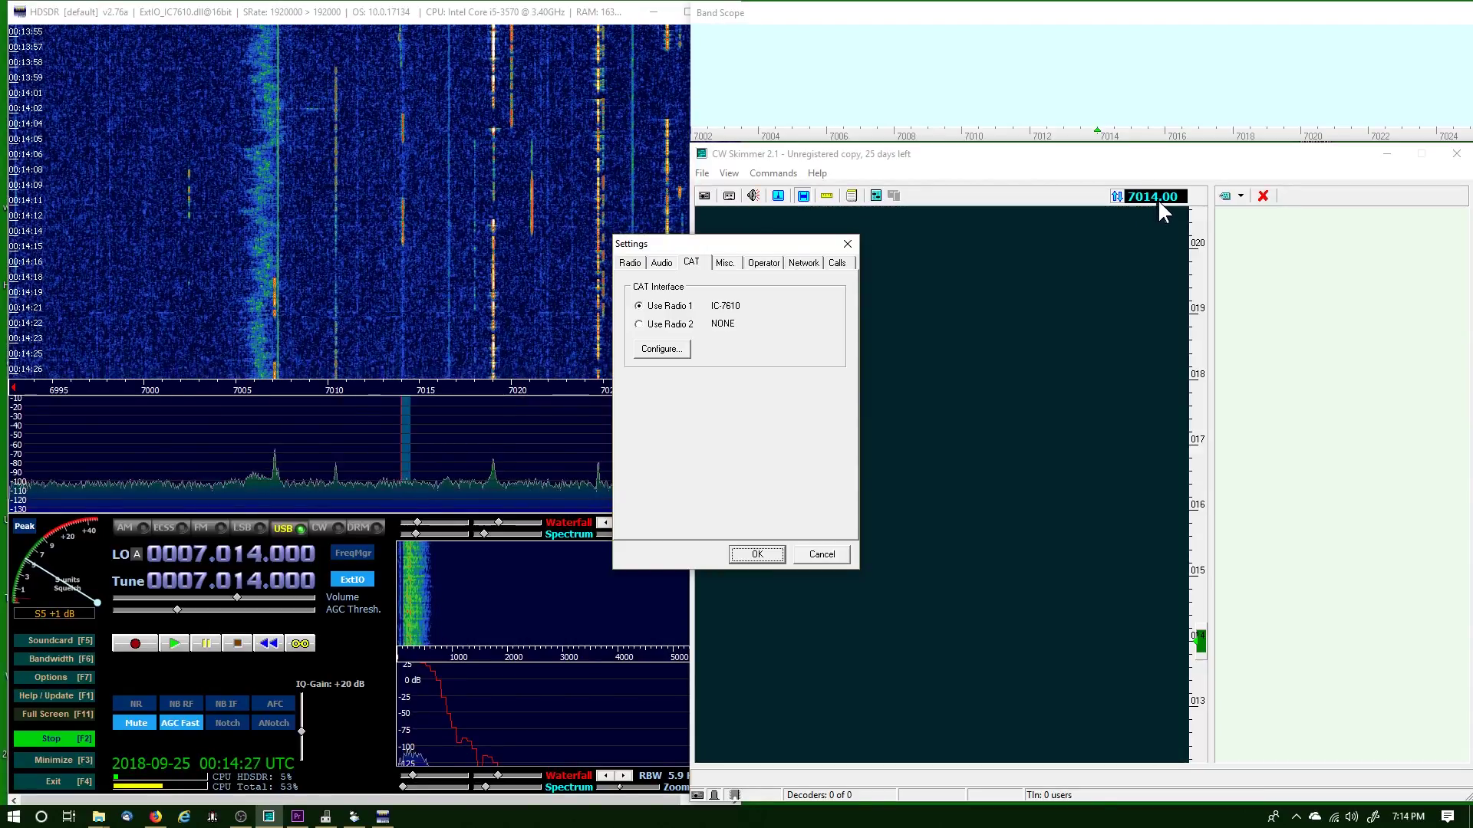
Configure Radio 1's Omni-Rig rig as Kenwood on COM 9 at 9600 baud and save
left_click(672, 352)
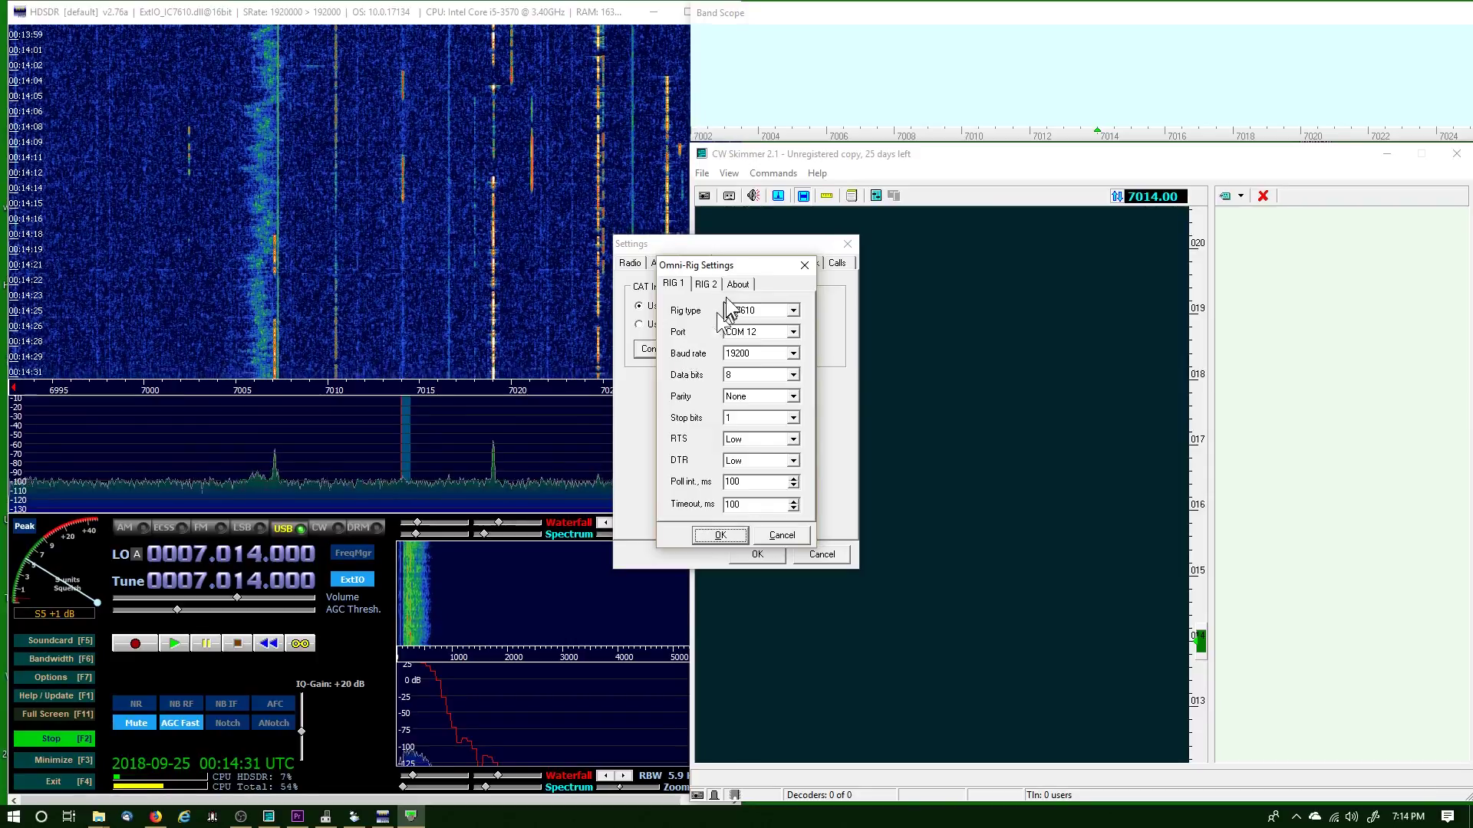
left_click_drag(739, 264, 739, 329)
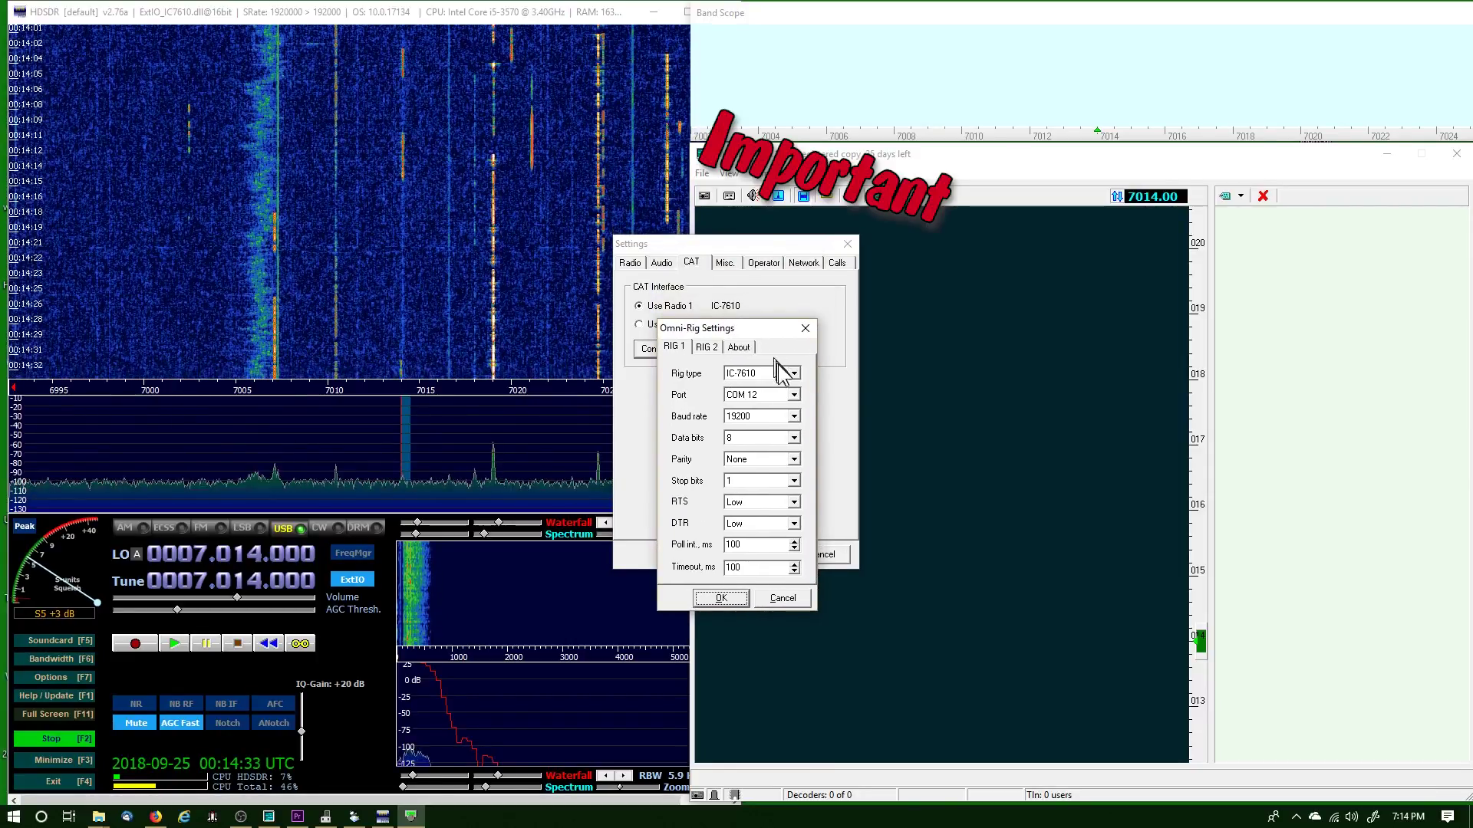
left_click(793, 373)
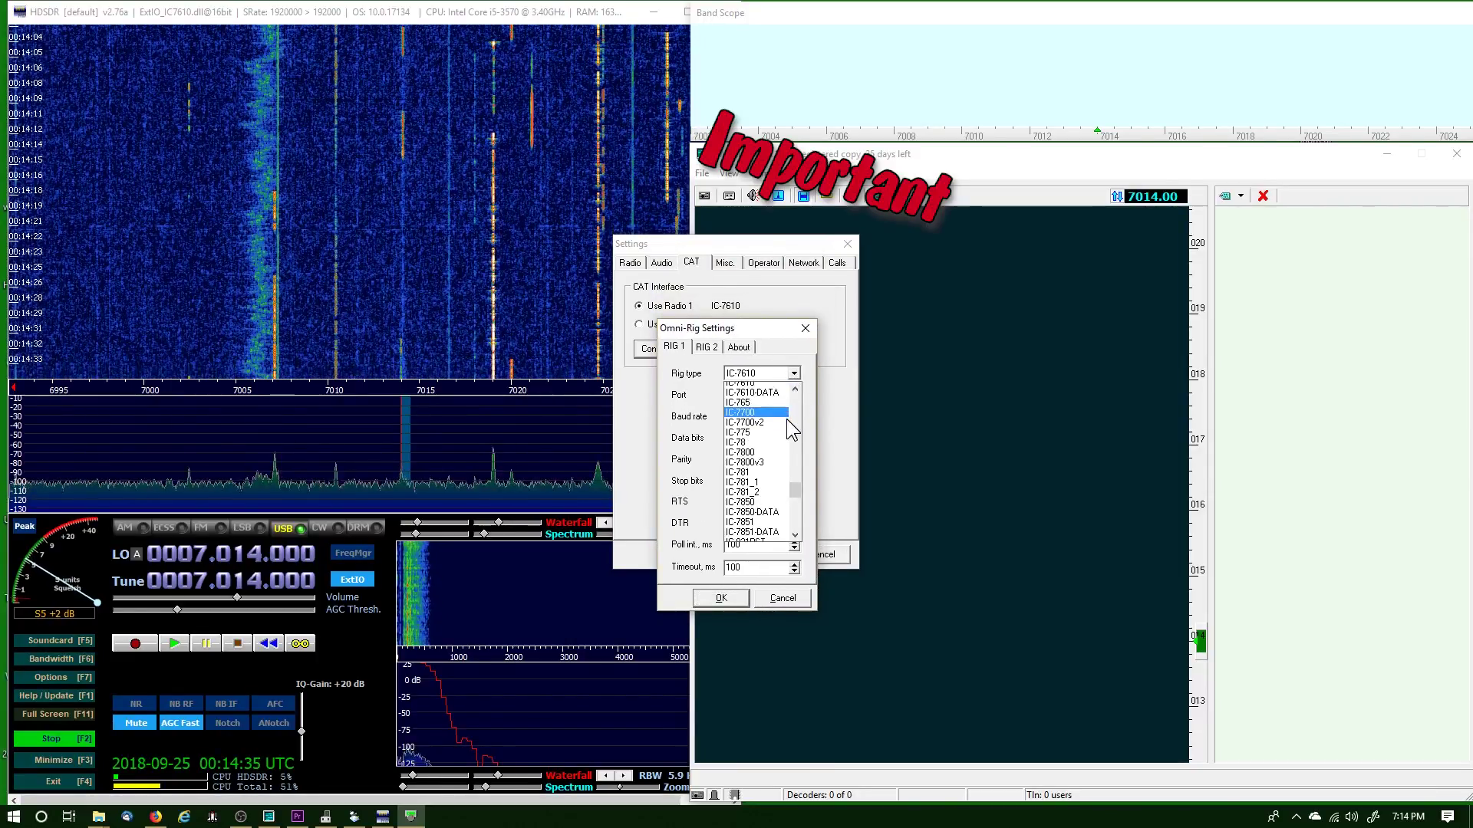
scroll(787, 420, "down", 10)
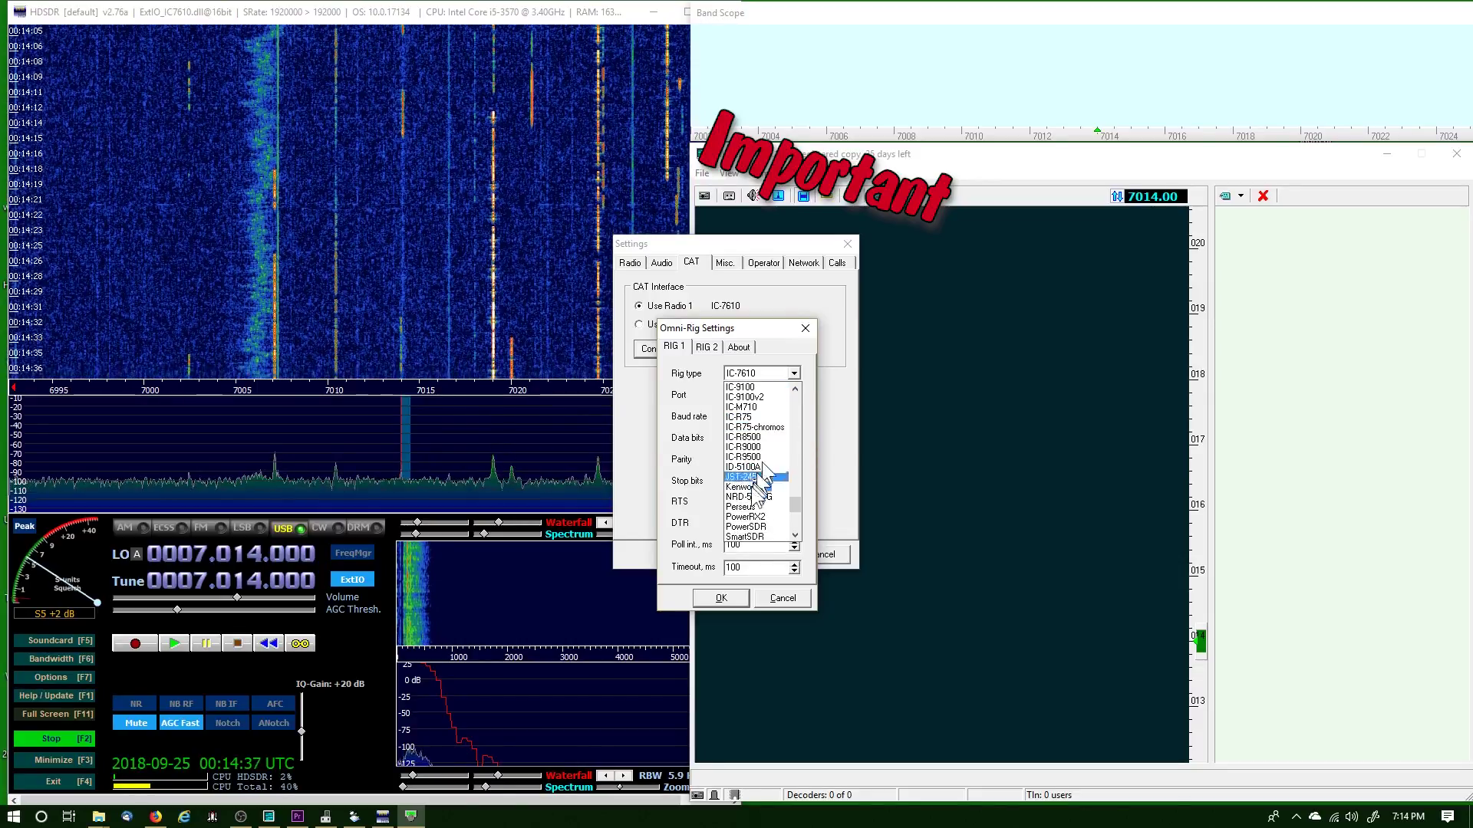
left_click(755, 486)
left_click(776, 399)
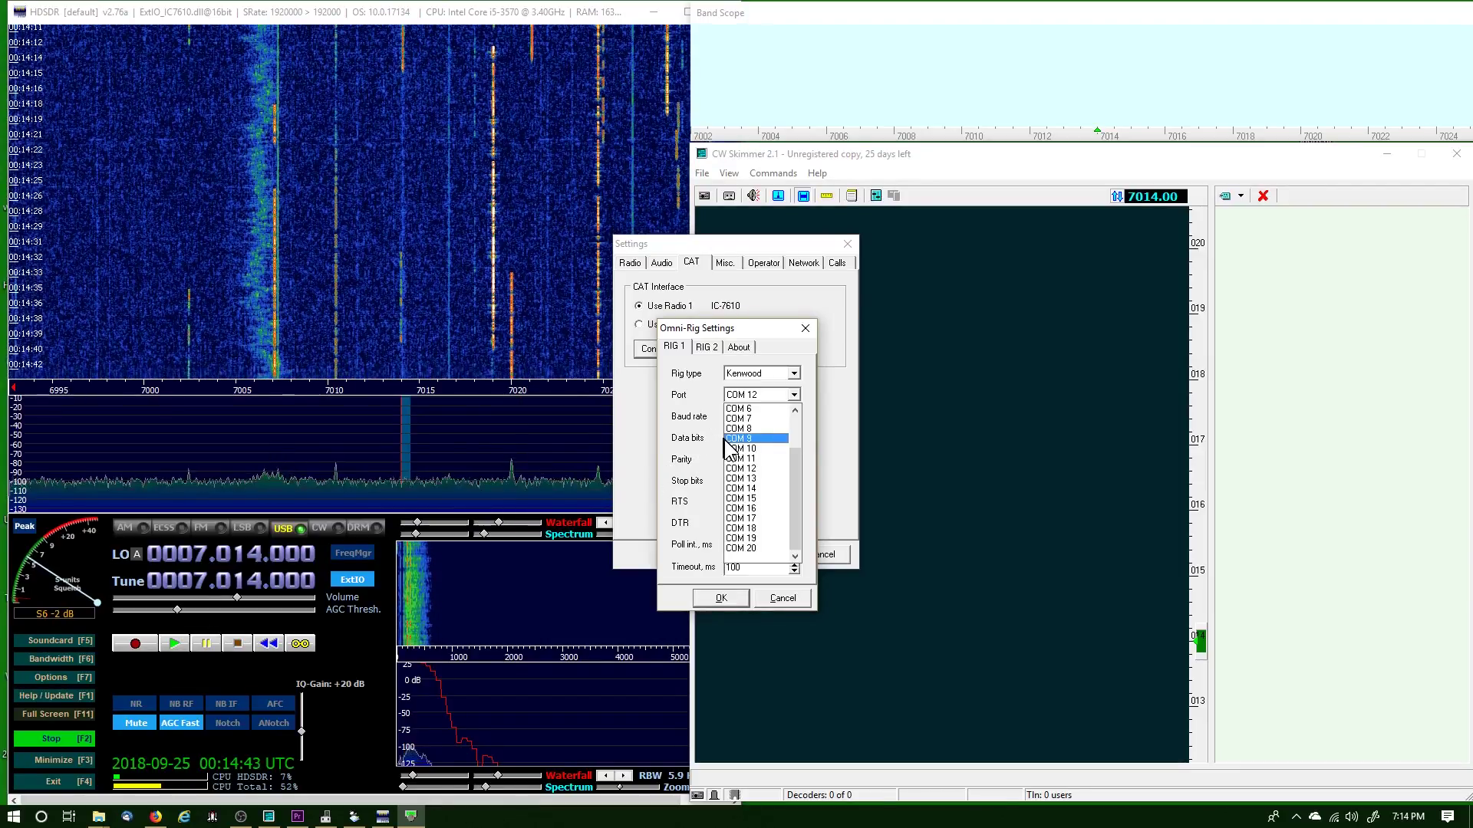
left_click(729, 438)
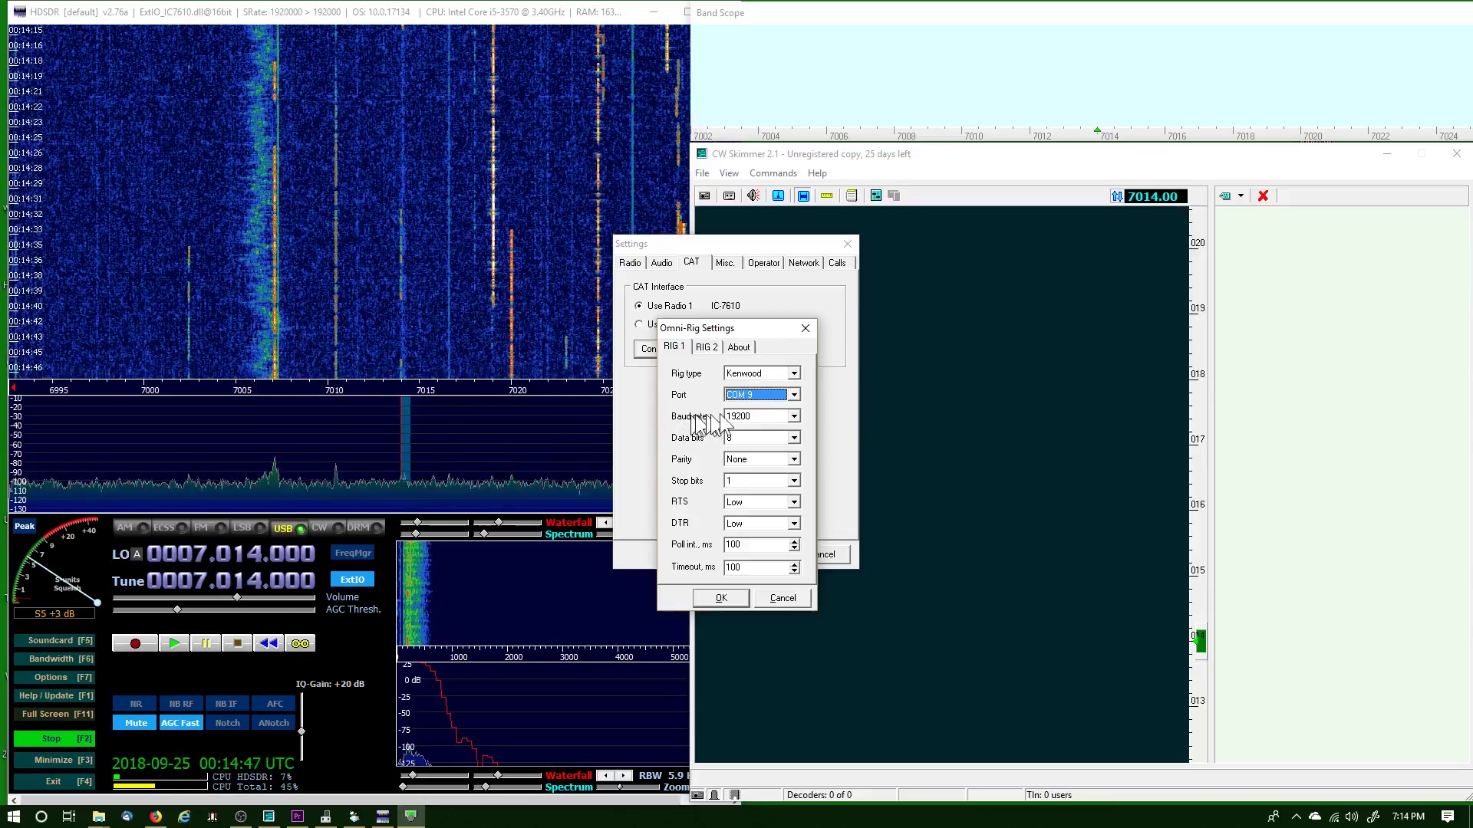
left_click(794, 416)
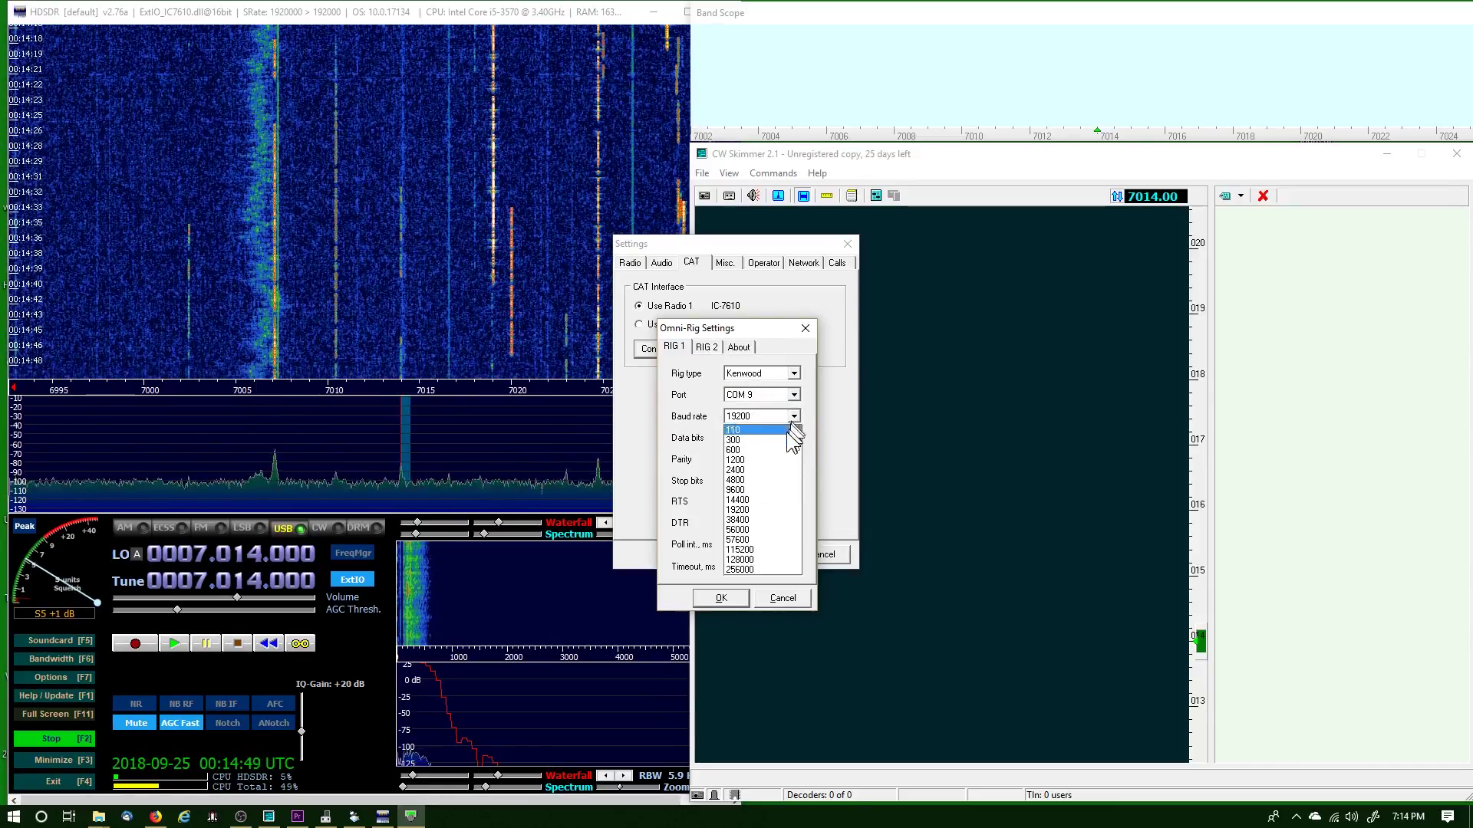
left_click(755, 489)
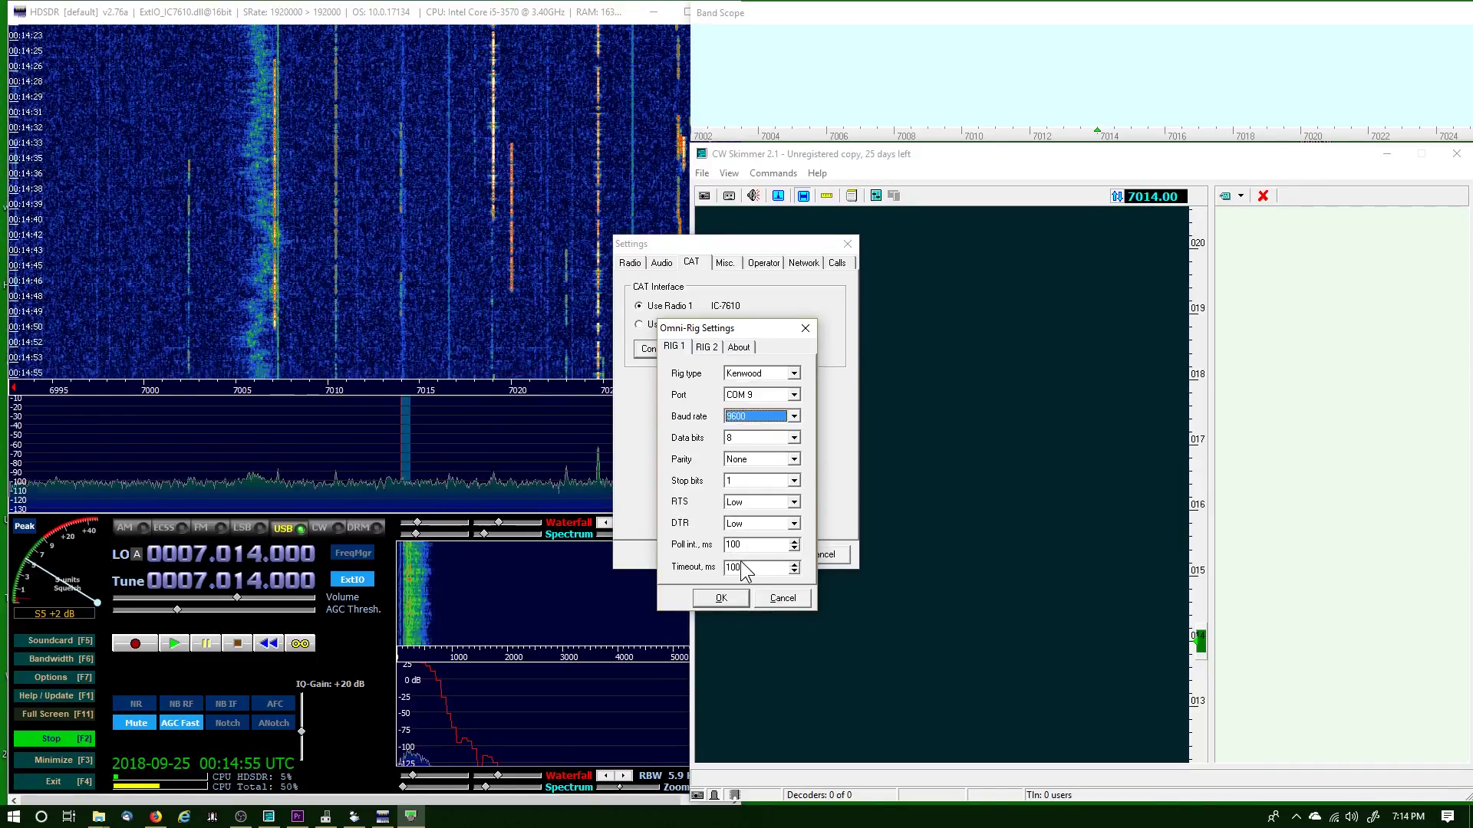
left_click(729, 597)
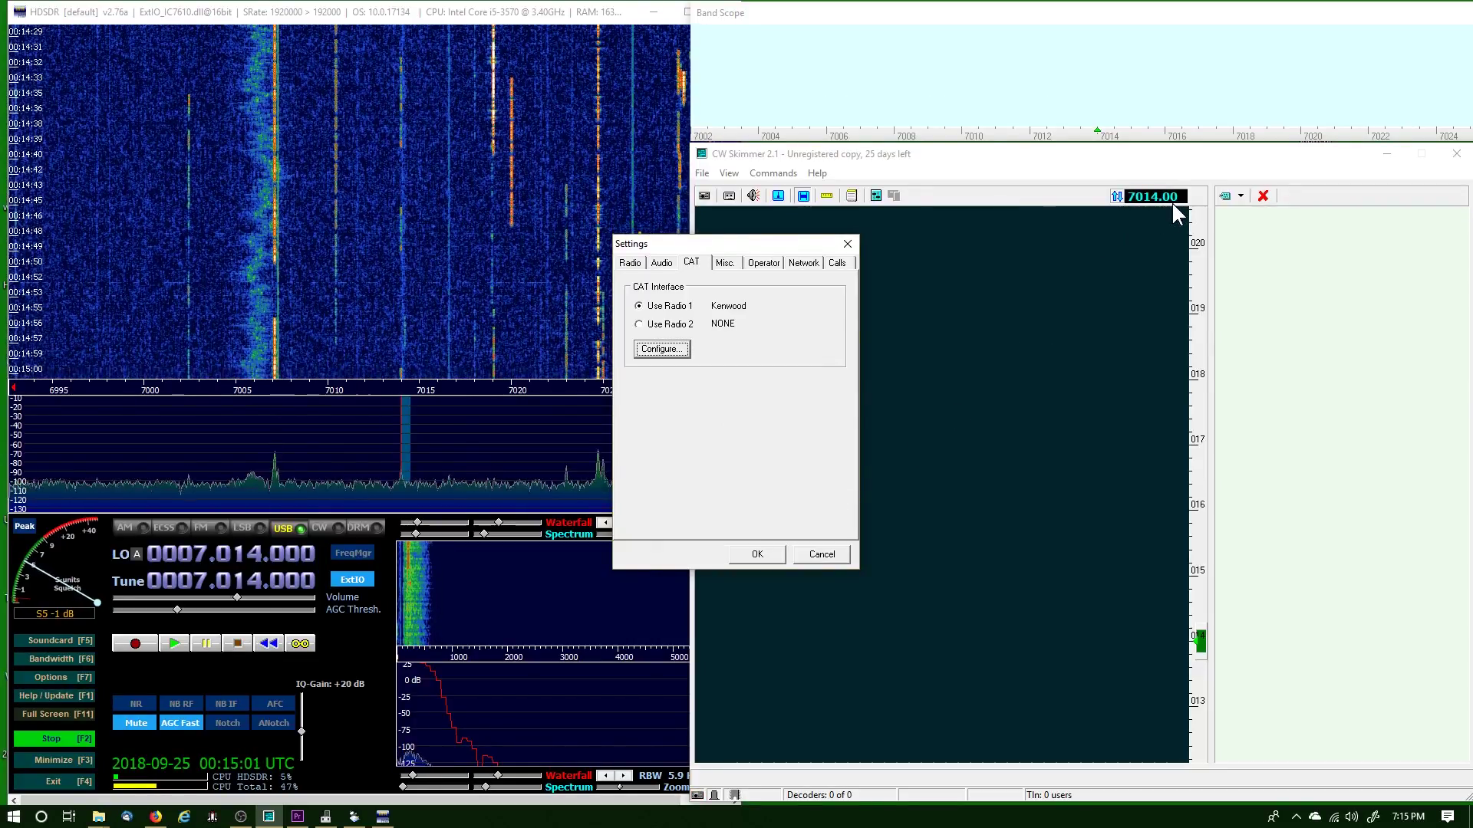
Apply the settings to start decoding 40 m CW, keeping decodes shown as Raw Text
left_click(770, 555)
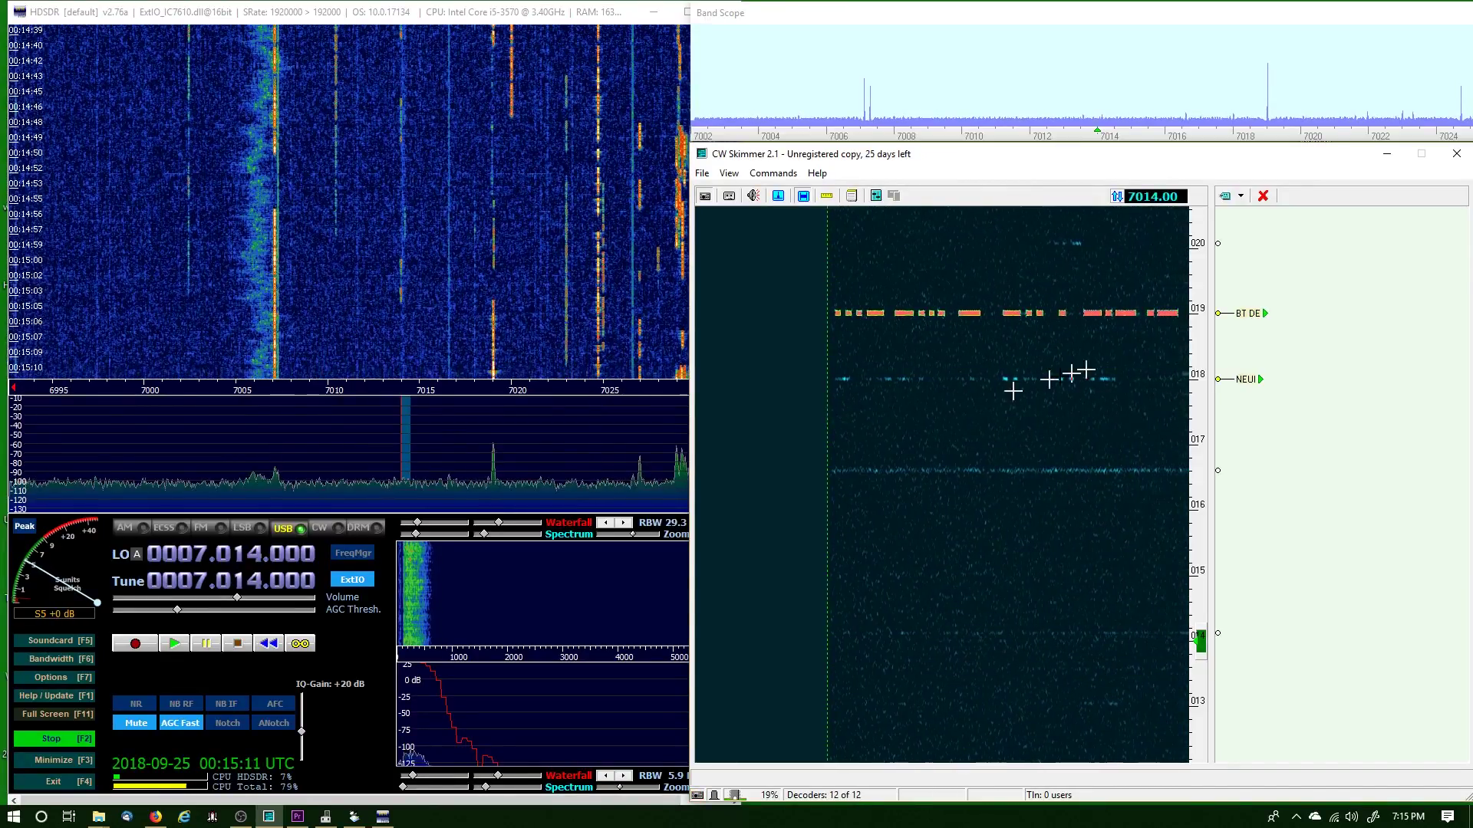
left_click(1241, 197)
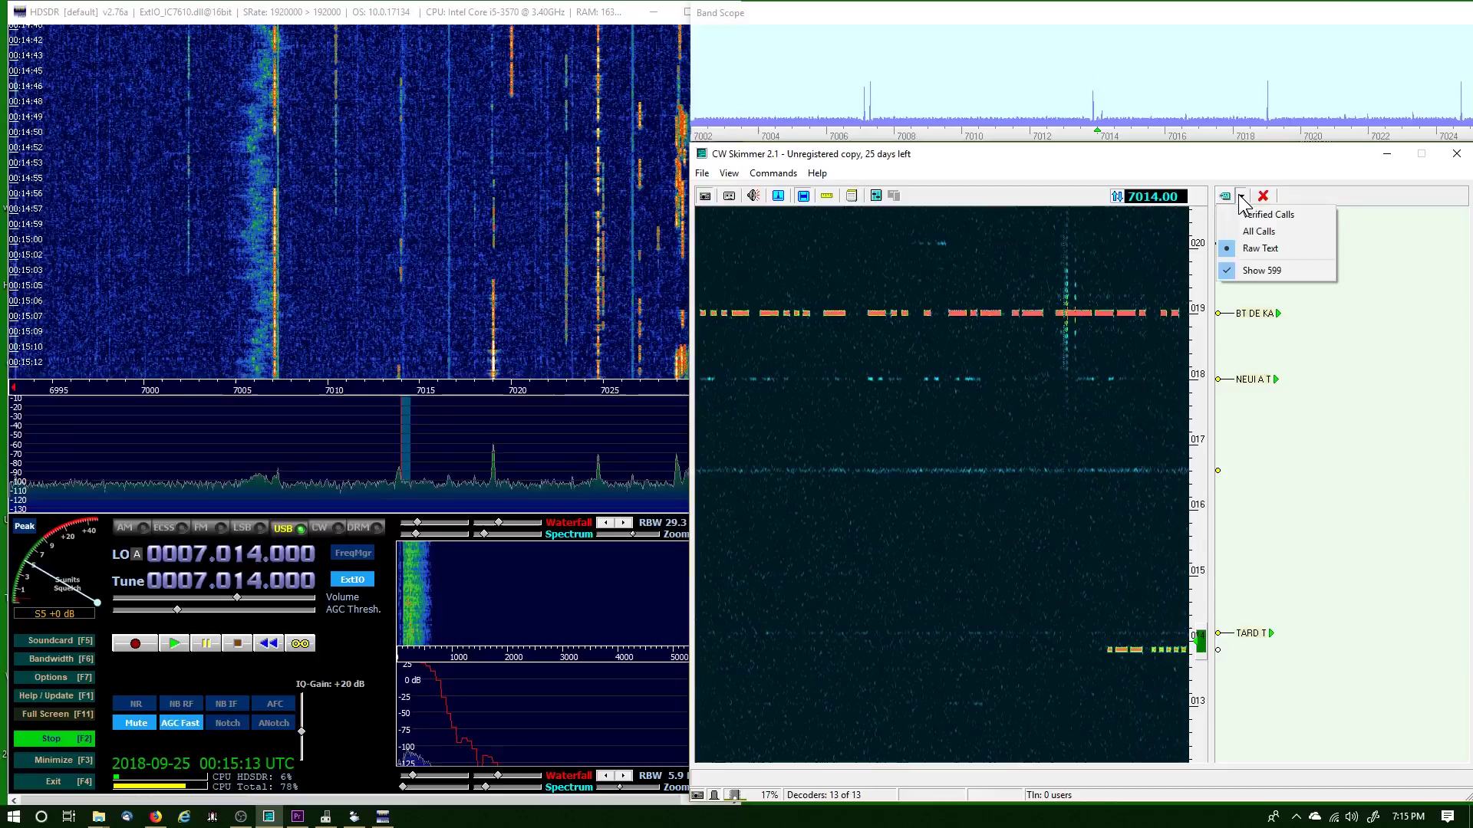
left_click(1235, 179)
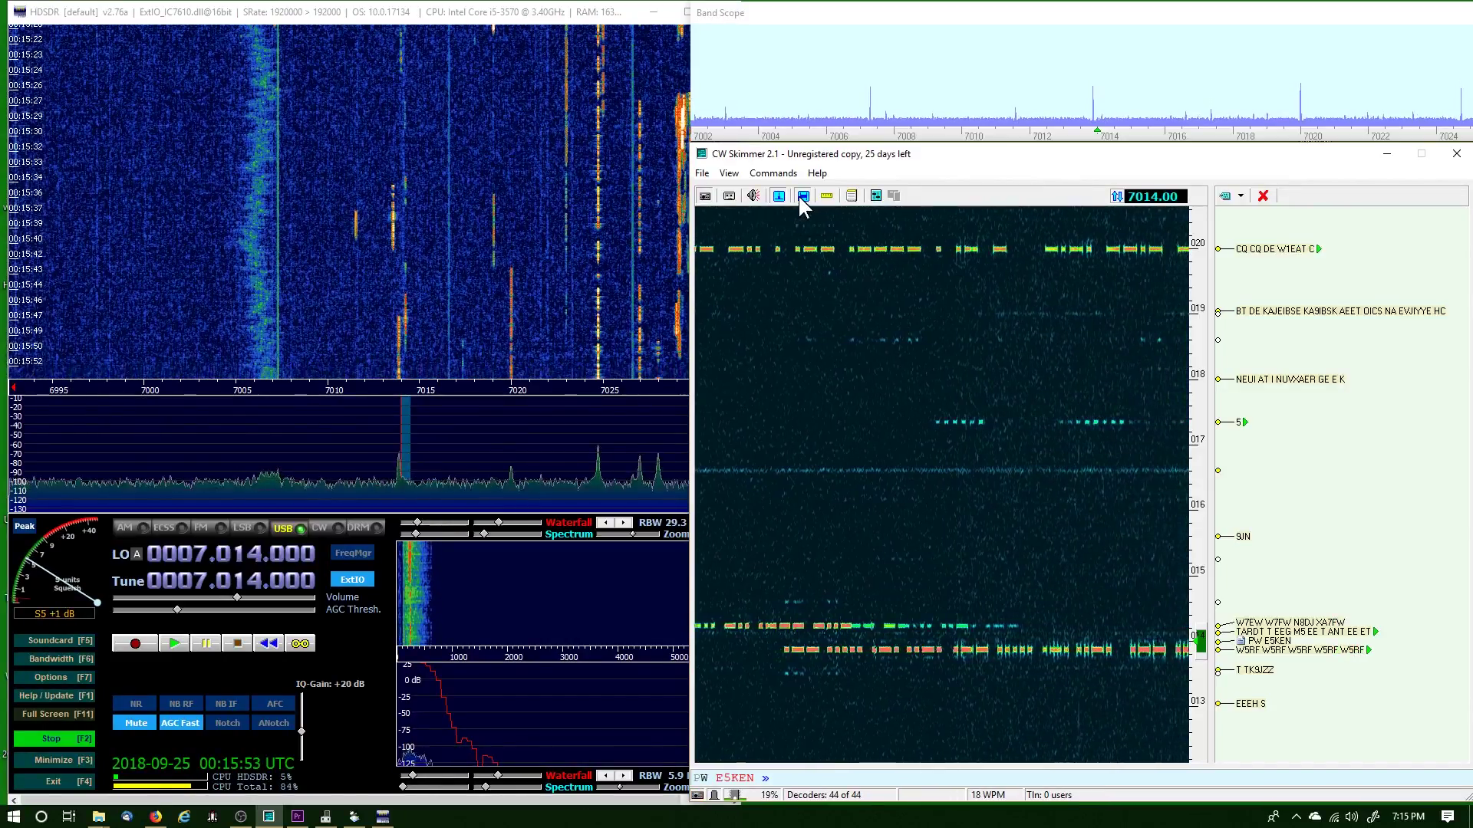
Enable Anti-Click, filter decodes to Verified Calls, and tune to the station at 7013.59 kHz
left_click(801, 196)
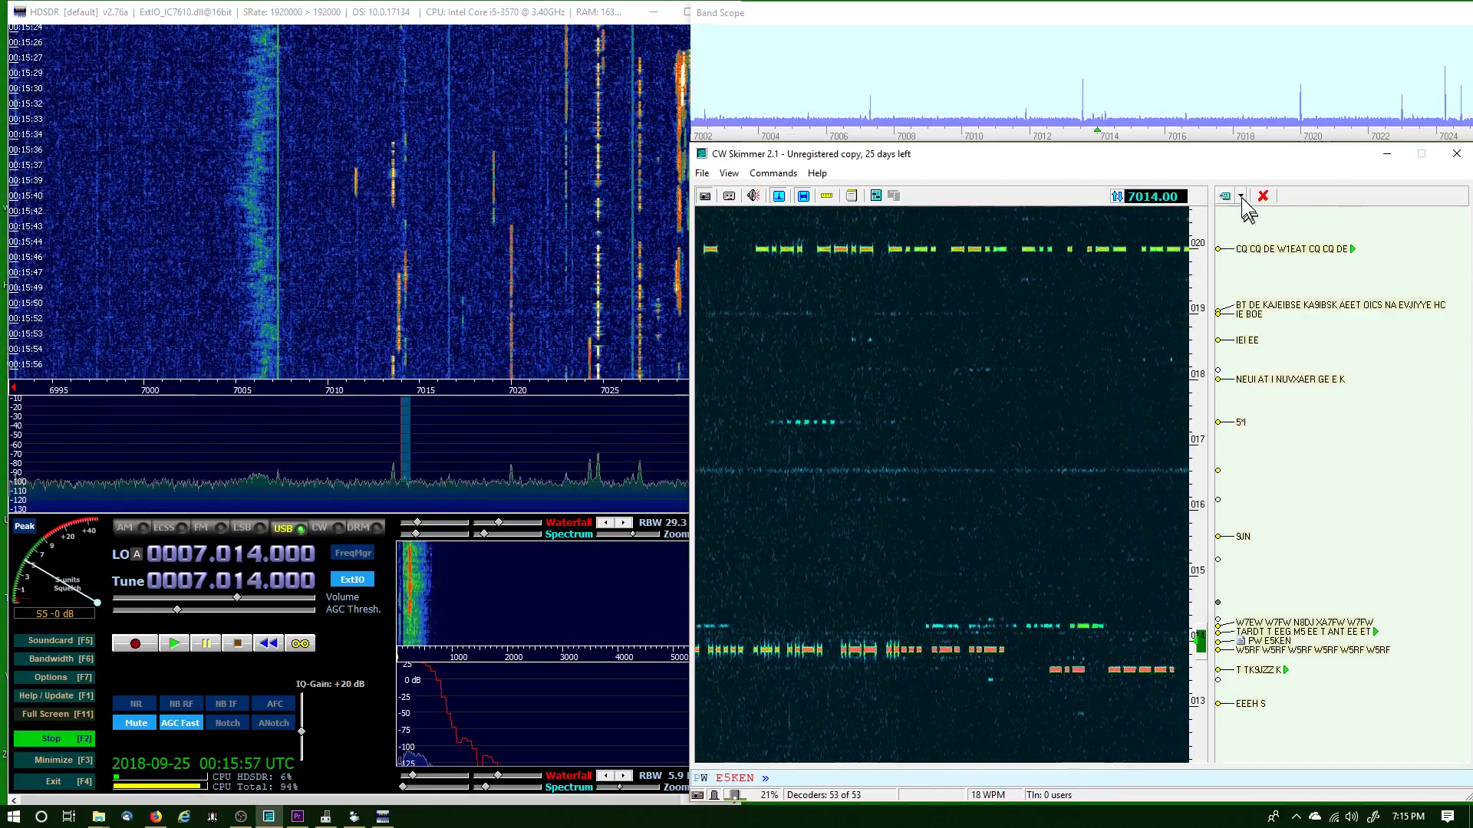
left_click(1241, 196)
left_click(1236, 217)
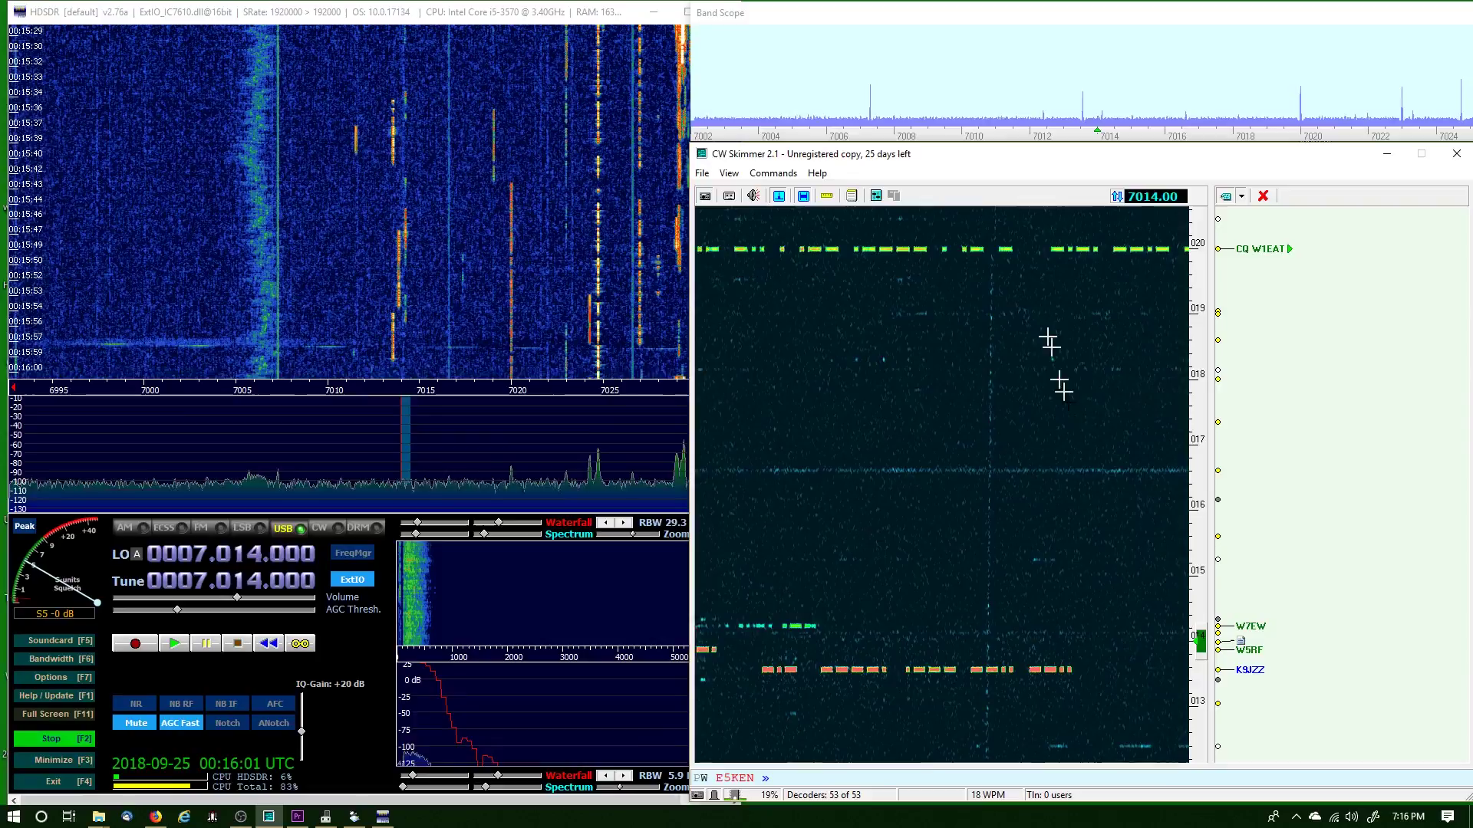
left_click(1174, 669)
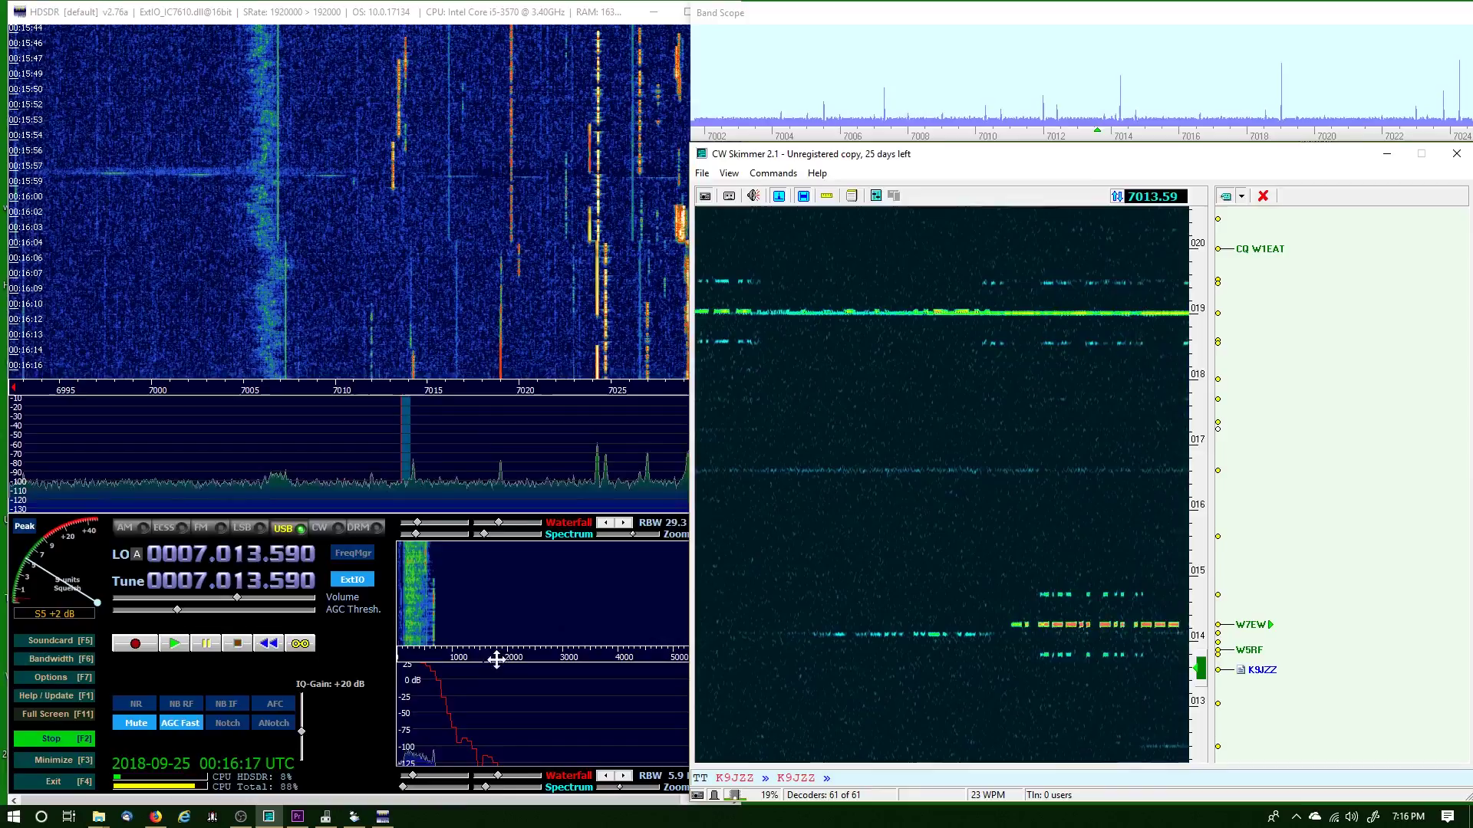
Drop HDSDR's IQ gain to 0 dB, retune to 7017.67 kHz, and enable skimmer audio output
left_click_drag(301, 732, 303, 761)
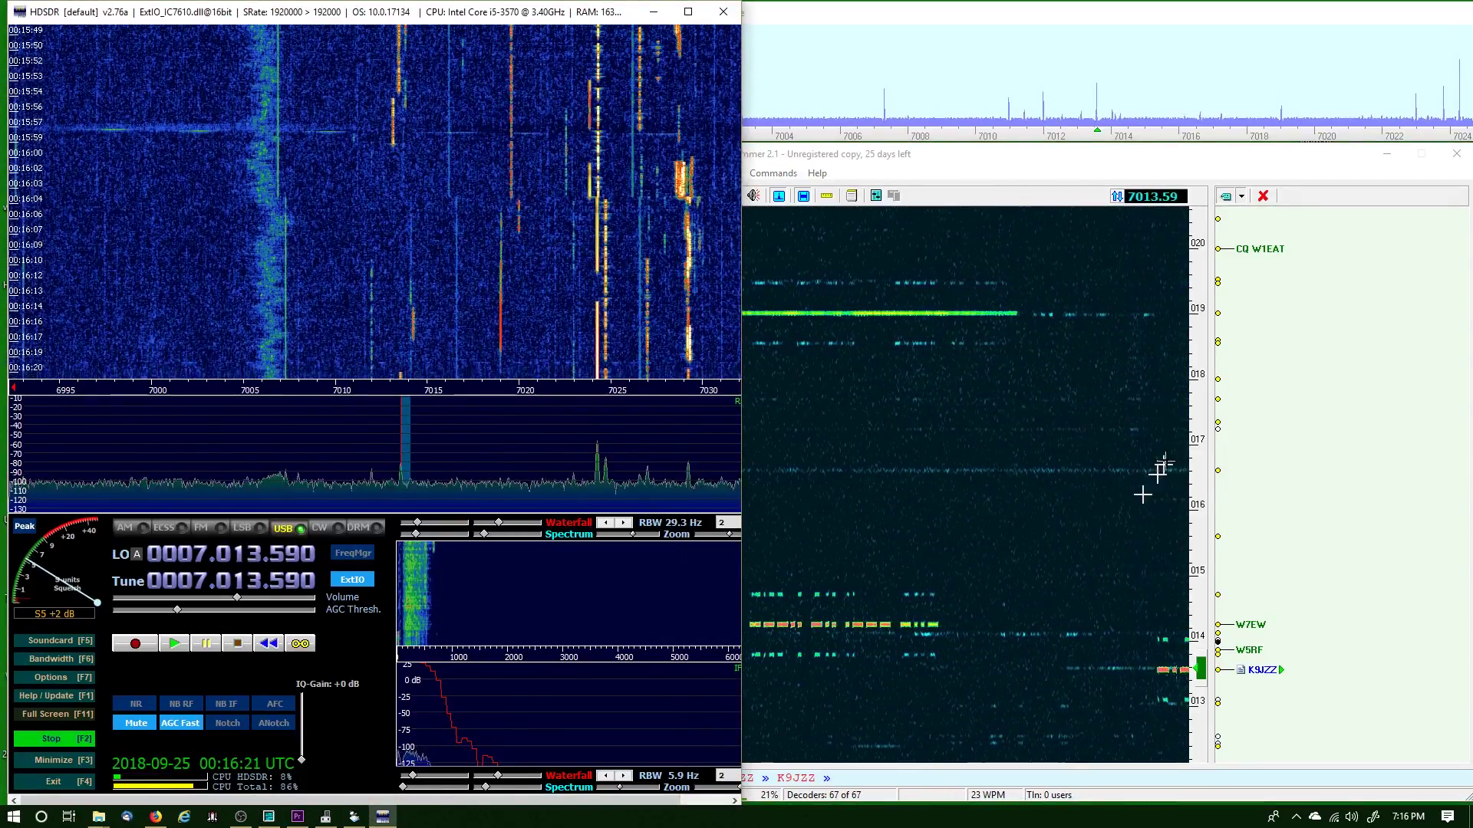
left_click(1187, 401)
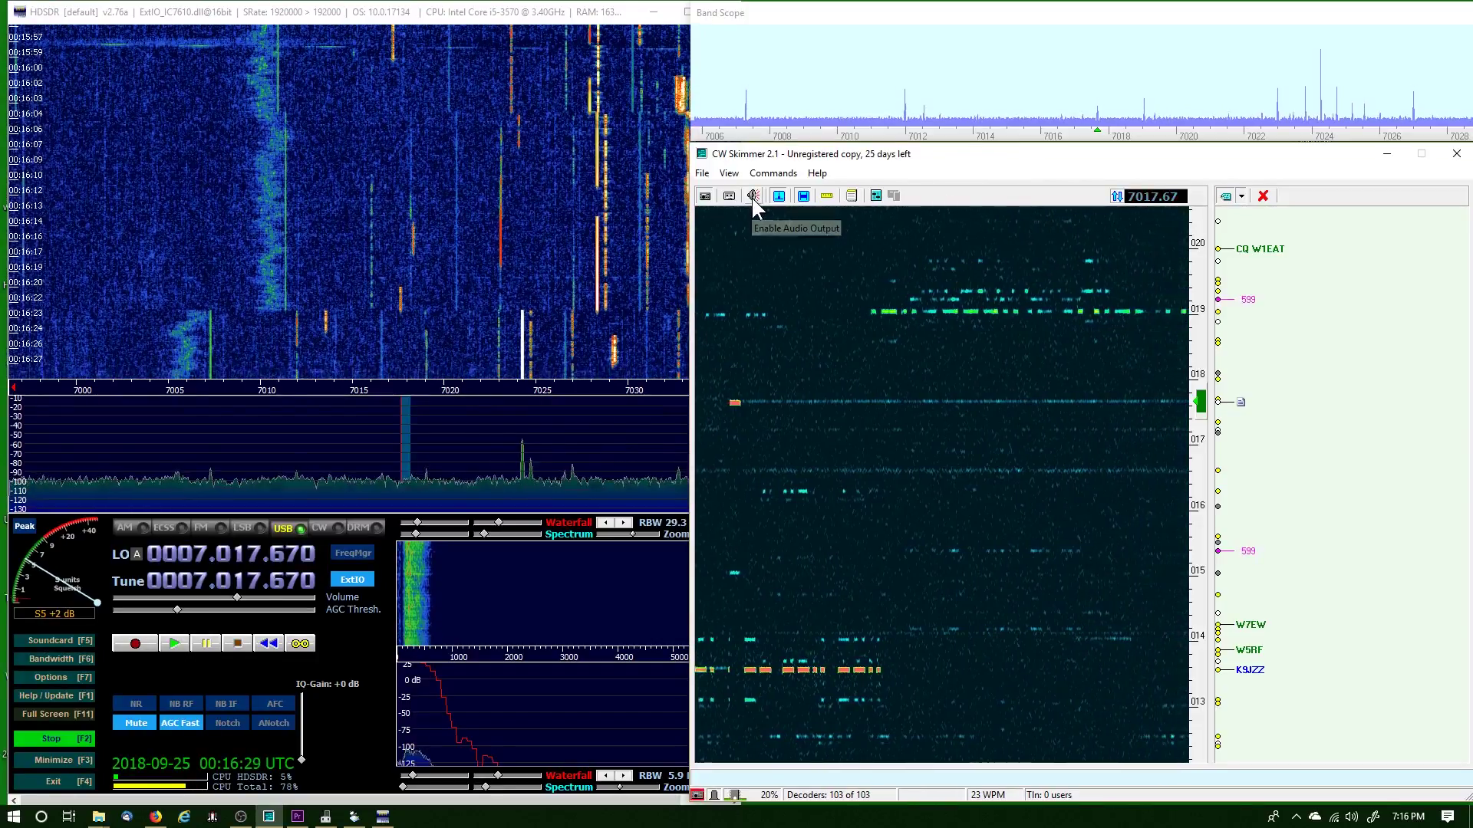
left_click(752, 198)
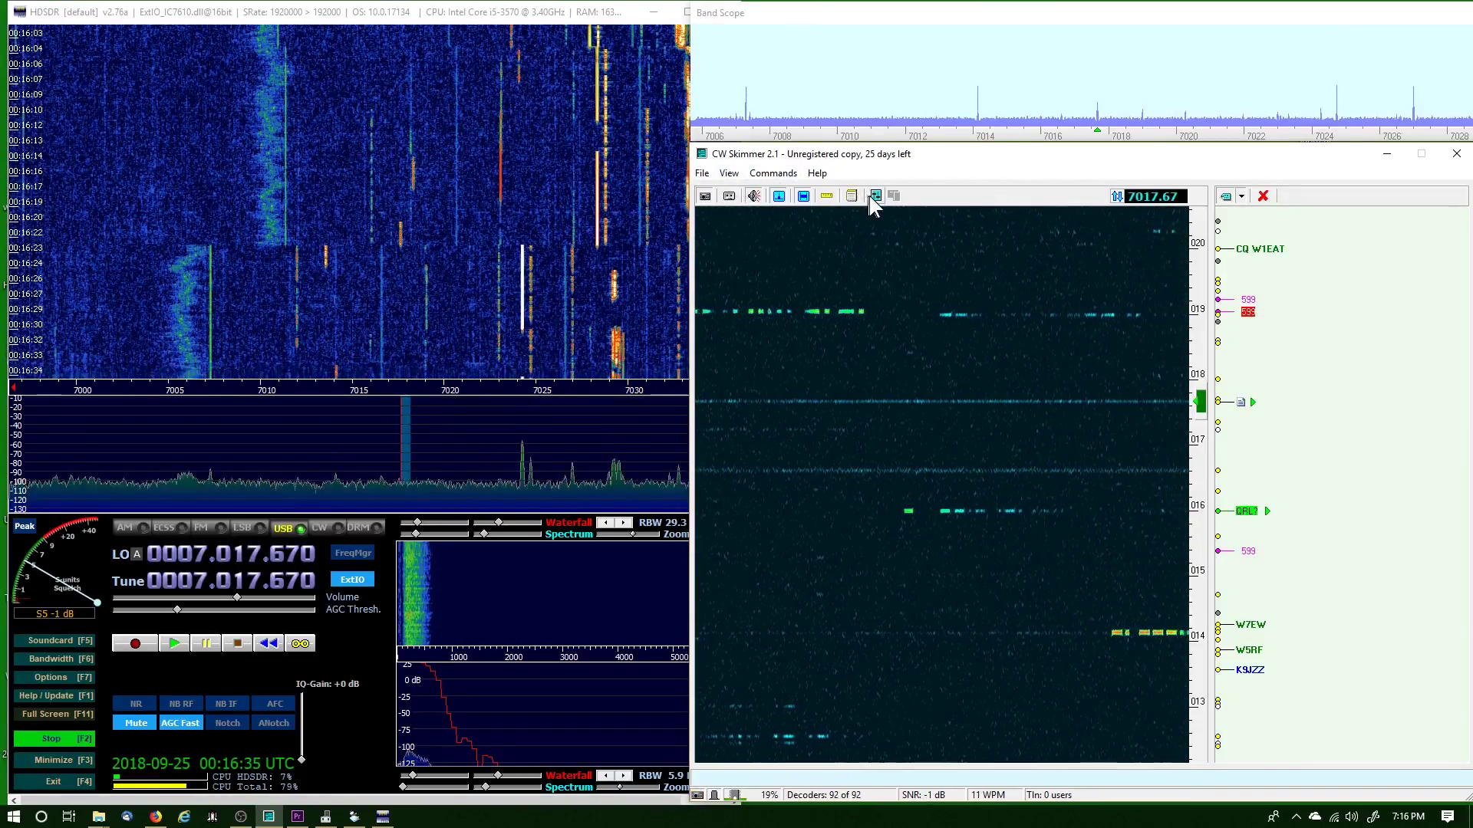
Confirm CW Skimmer's Audio settings, apply them, and raise HDSDR's IQ gain to +20 dB
left_click(873, 195)
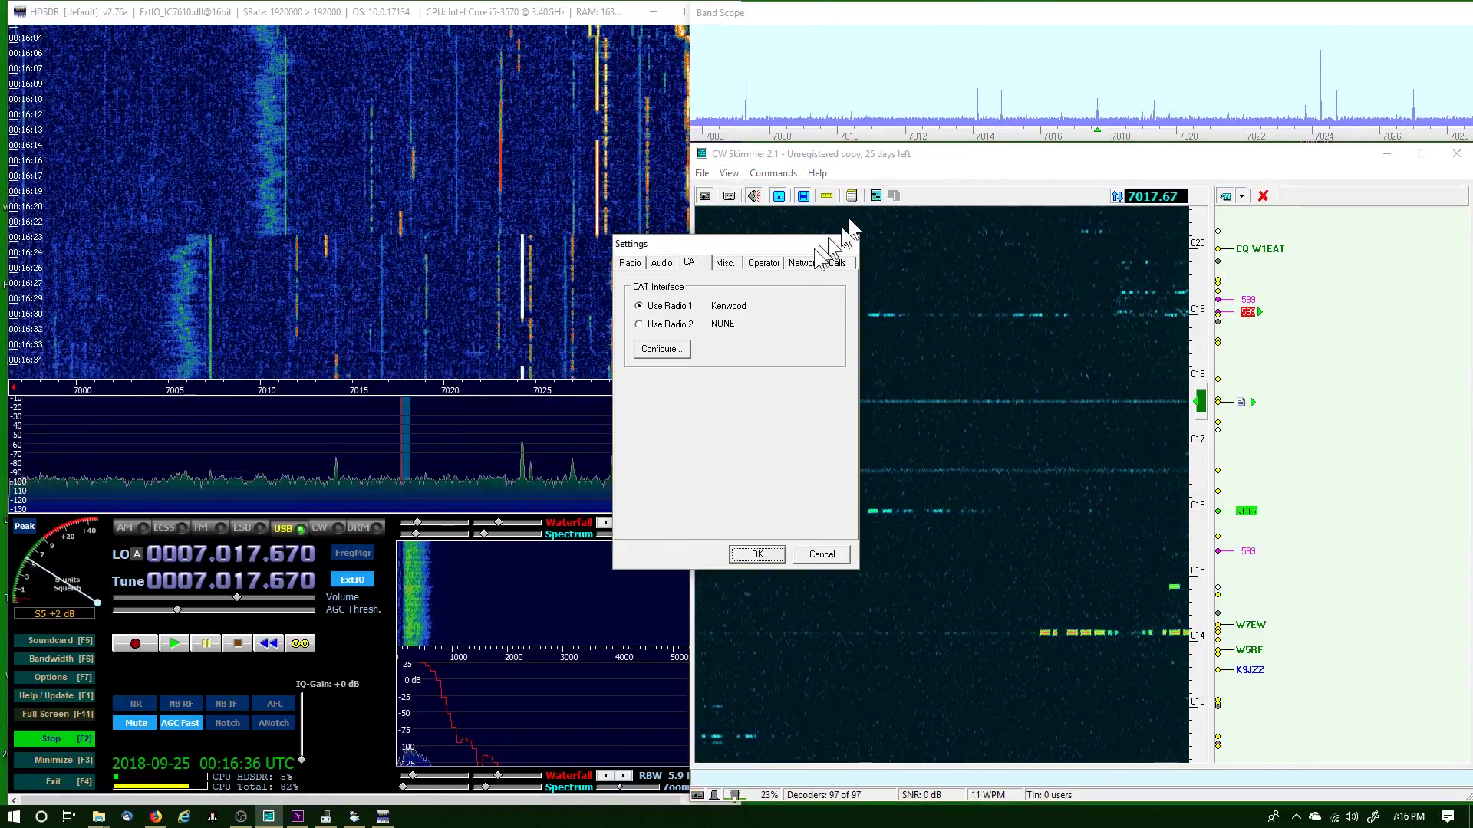
left_click(661, 264)
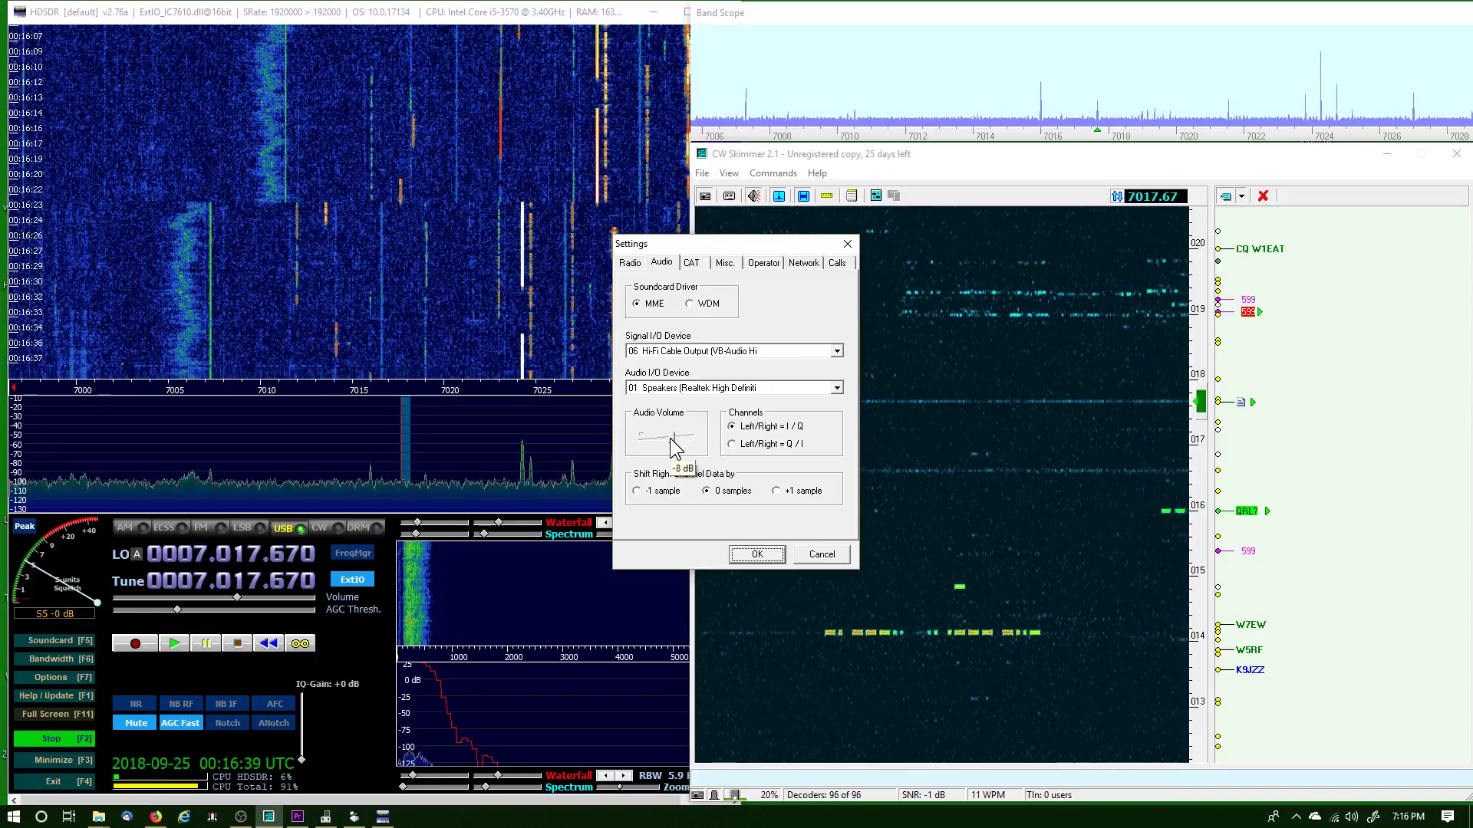
left_click(752, 557)
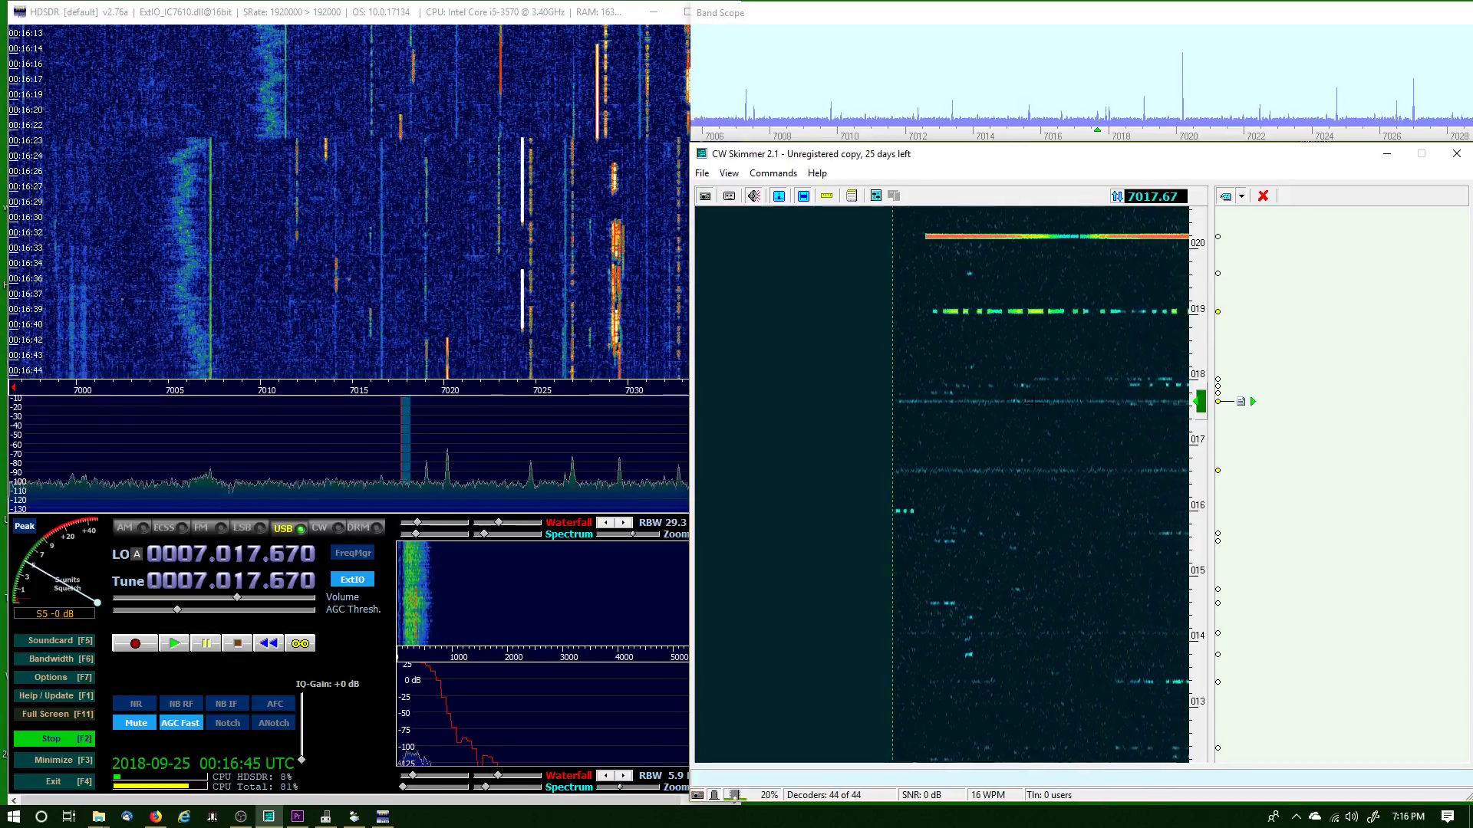
left_click_drag(302, 763, 305, 733)
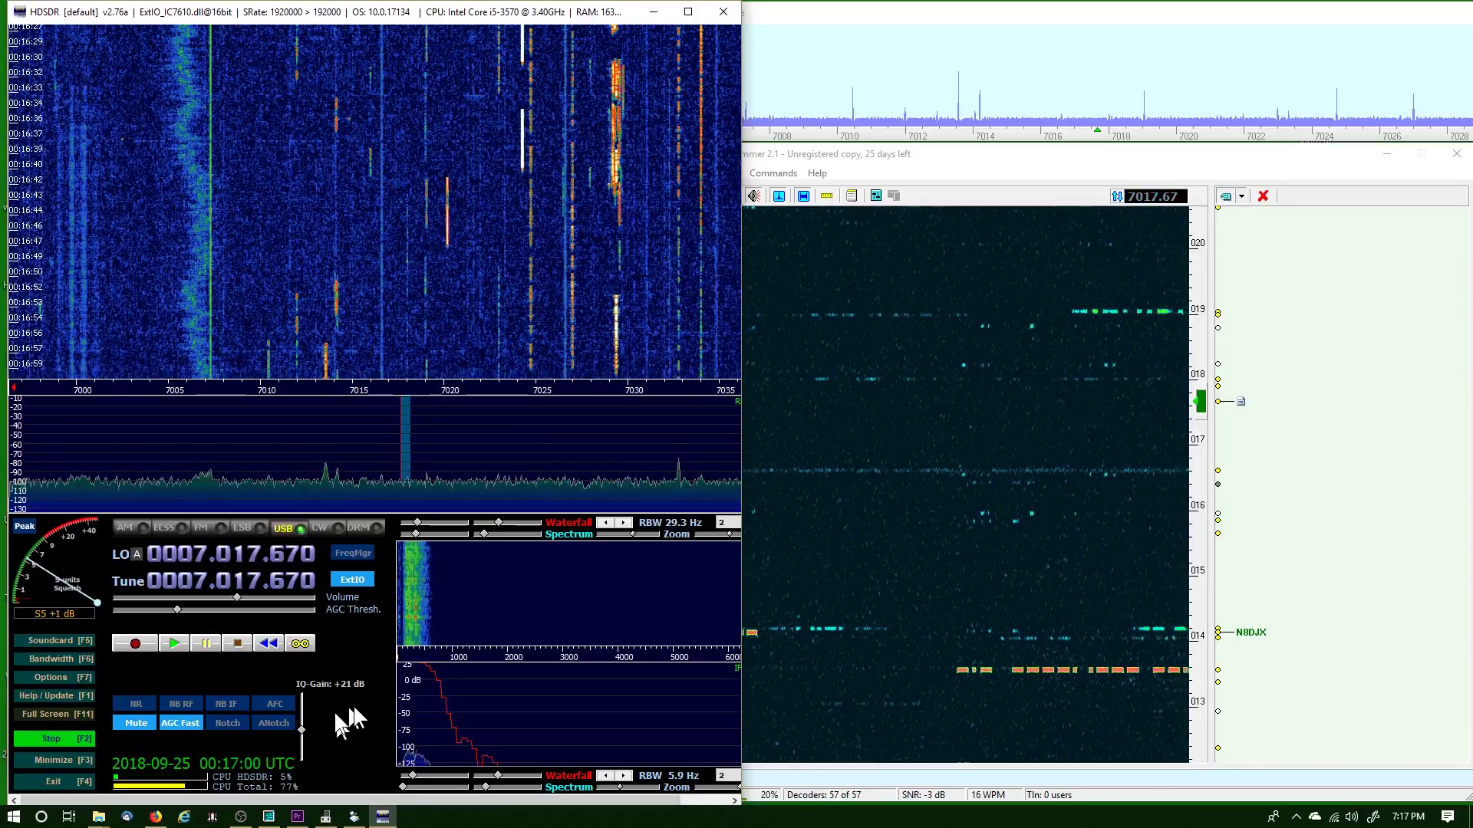
In HDSDR's Options, choose RX output channel mode IF as I (Left) / Q (Right)
left_click(56, 680)
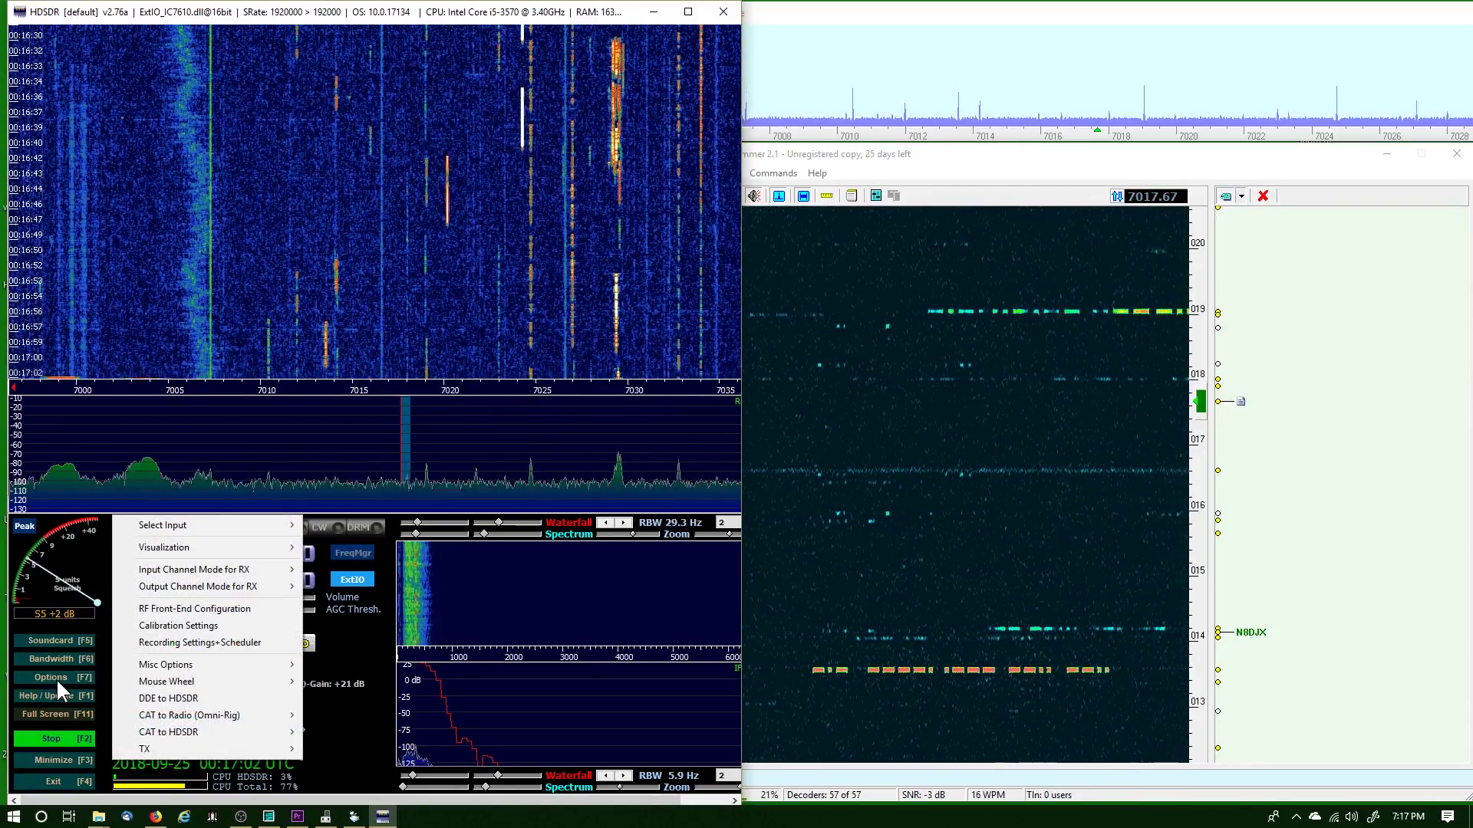
mouse_move(170, 592)
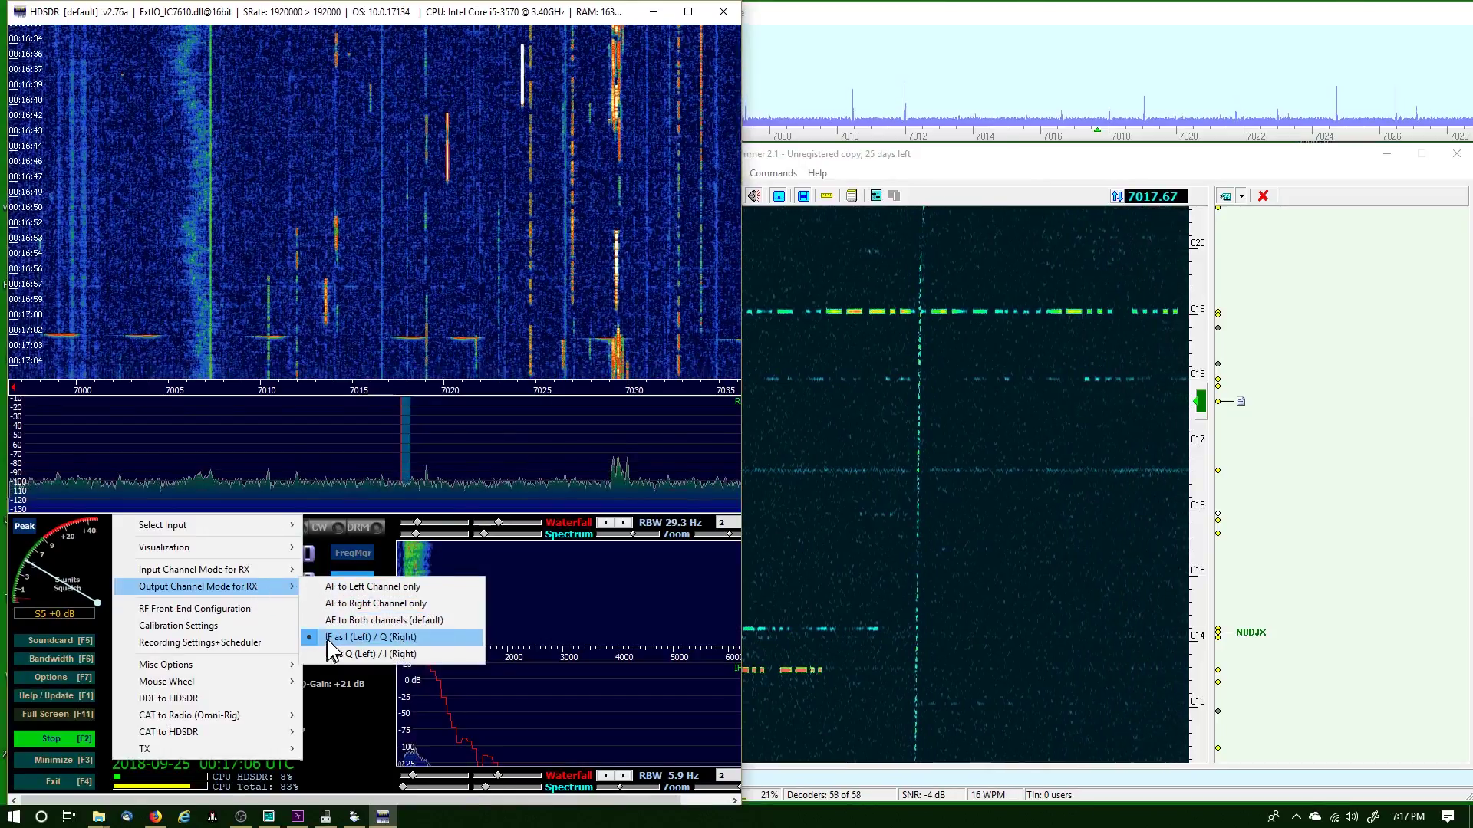
left_click(353, 725)
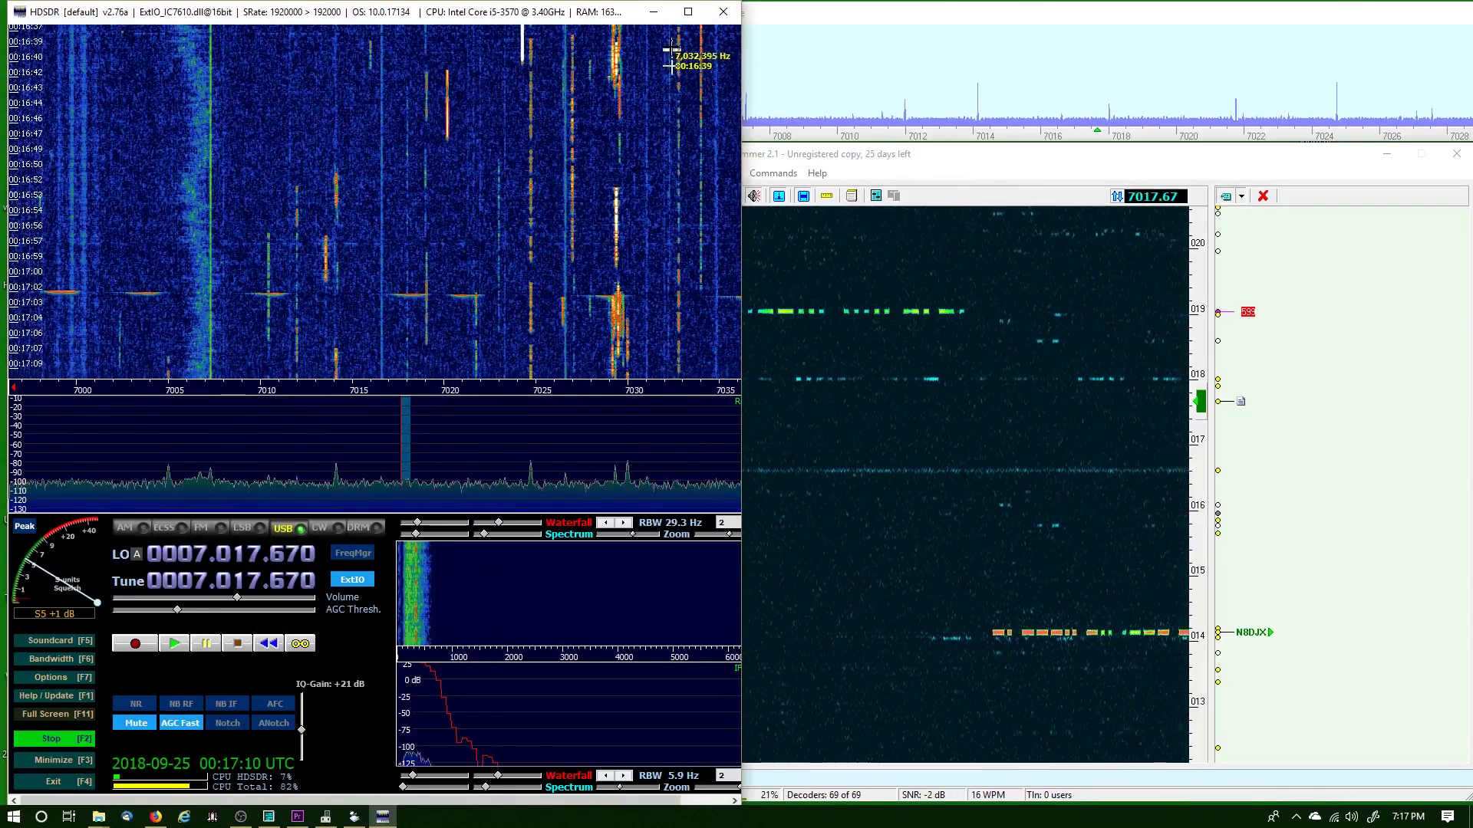
left_click(949, 181)
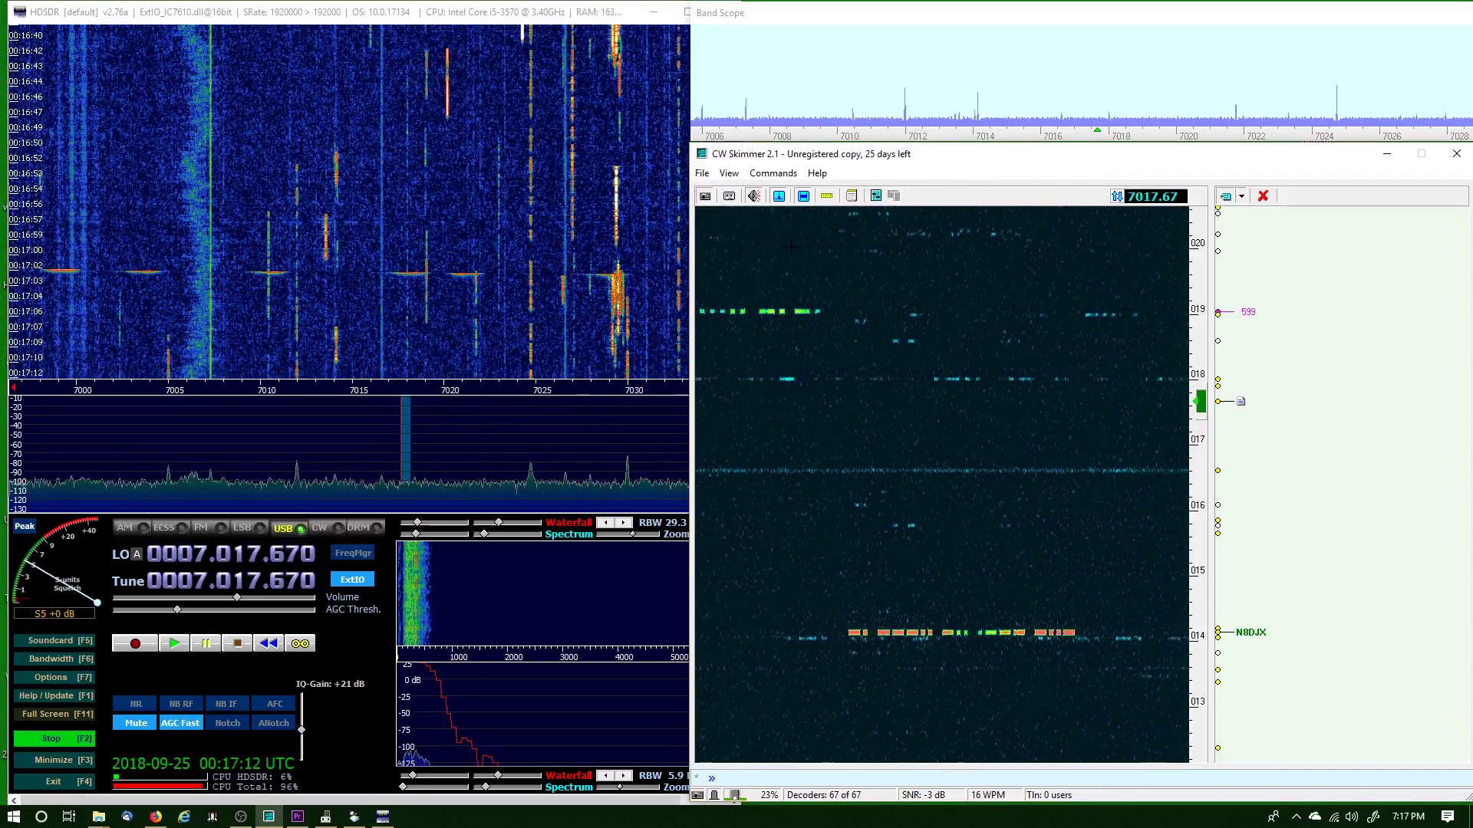